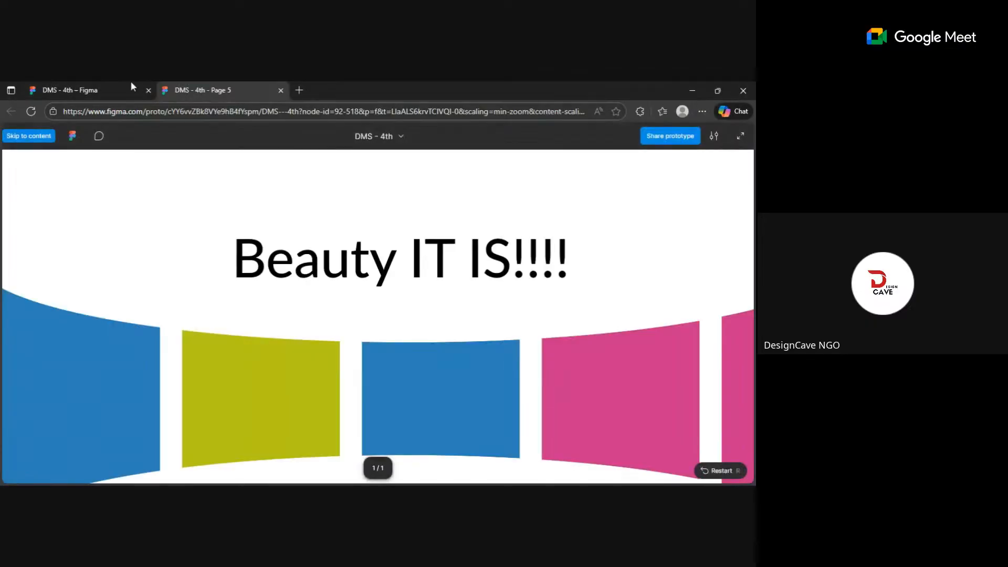
Step: Examine the existing curved image carousel in its prototype preview, testing its horizontal scrolling
{"action": "left_click", "coordinate": [100, 91]}
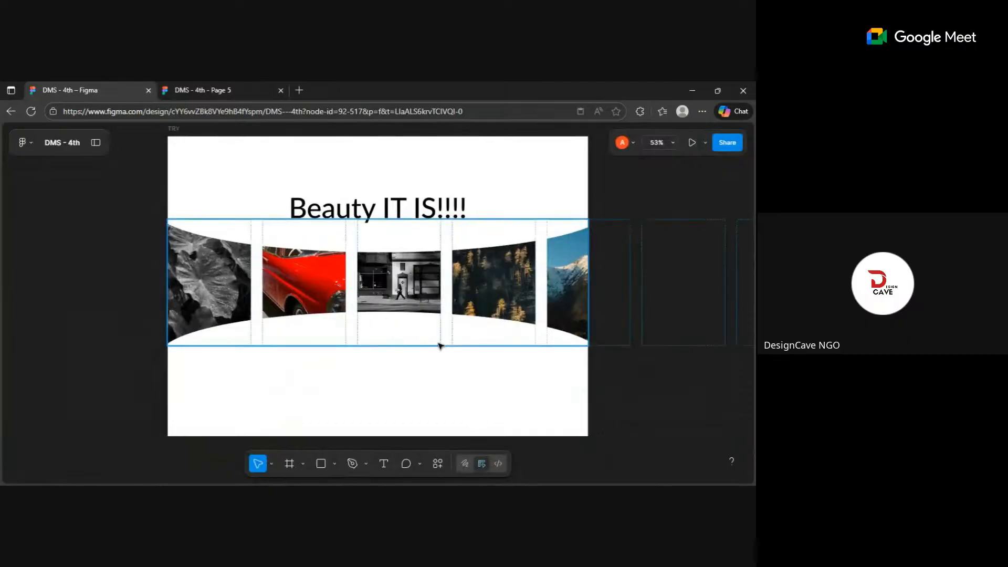
{"action": "left_click", "coordinate": [210, 90]}
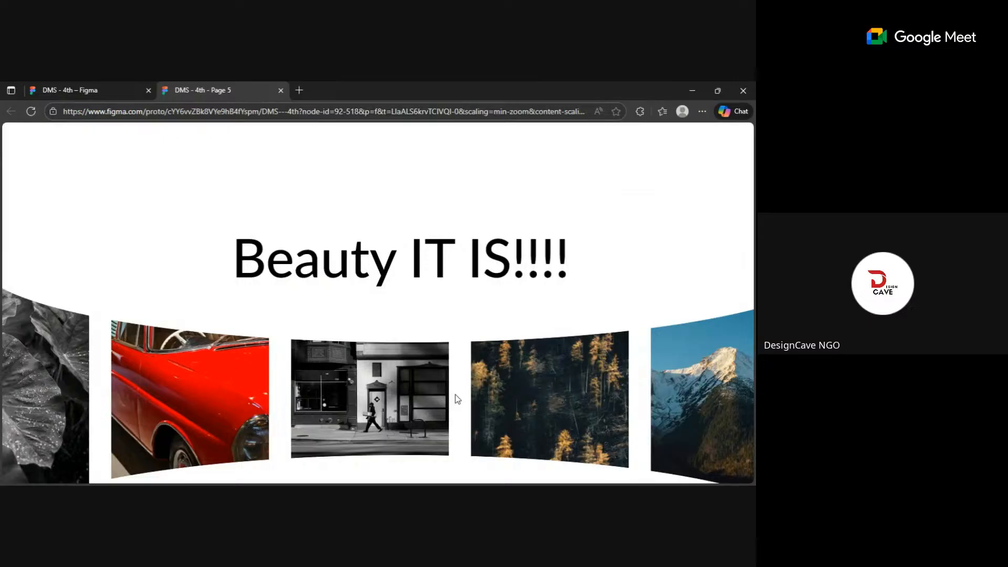
{"action": "left_click_drag", "start_coordinate": [507, 403], "coordinate": [377, 399]}
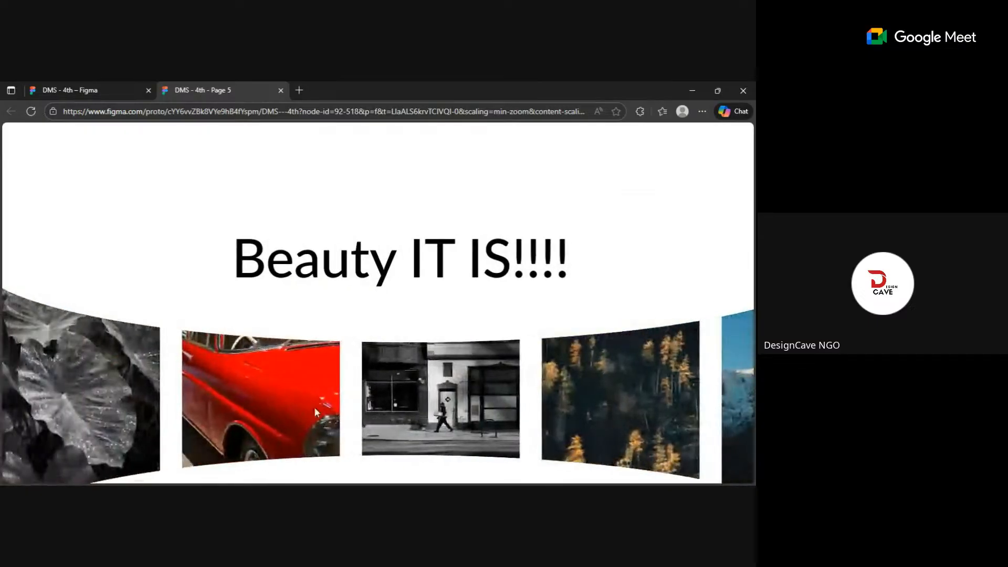
{"action": "left_click_drag", "start_coordinate": [512, 416], "coordinate": [416, 434]}
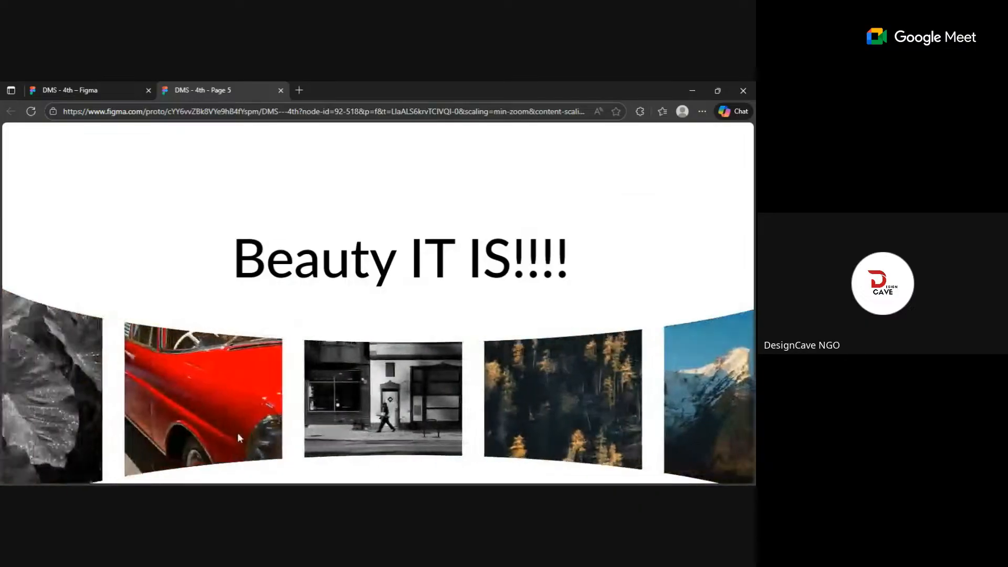
{"action": "scroll", "coordinate": [33, 269], "scroll_direction": "down", "scroll_amount": 2}
{"action": "scroll", "coordinate": [189, 259], "scroll_direction": "up", "scroll_amount": 3}
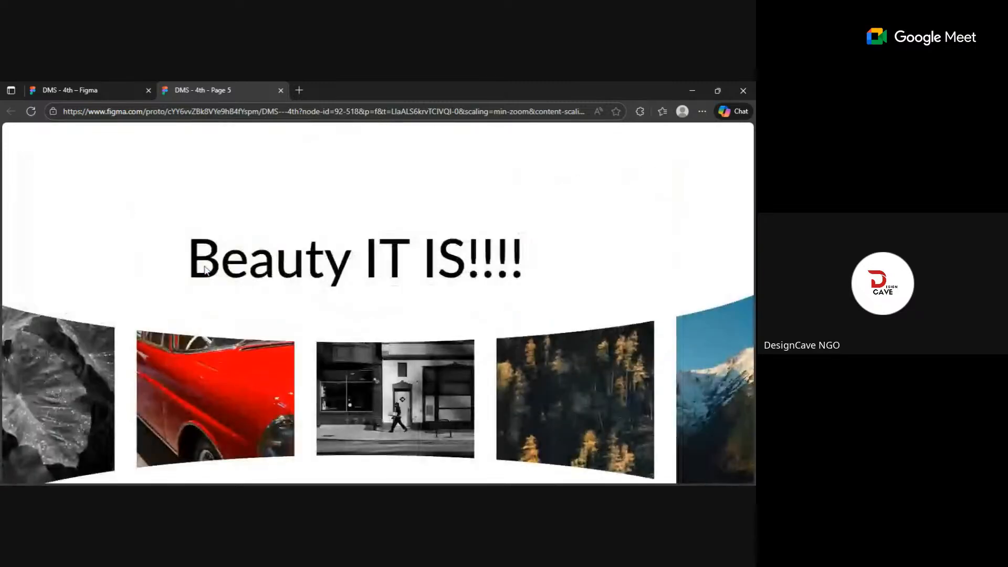
{"action": "key", "text": "Escape"}
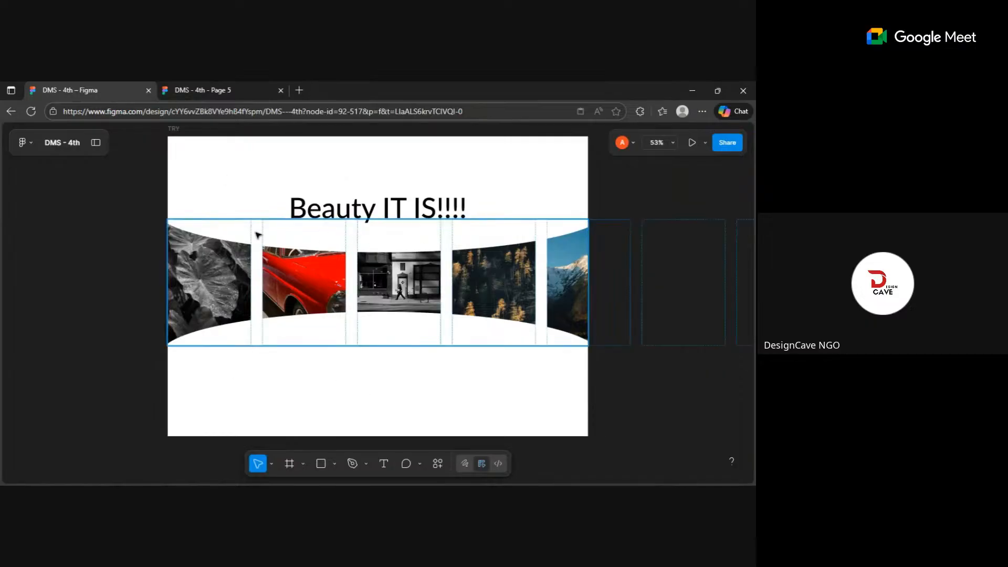
Step: Add a new 1440 × 1024 Desktop frame below the TRY frame
{"action": "scroll", "coordinate": [258, 235], "scroll_direction": "down", "scroll_amount": 3}
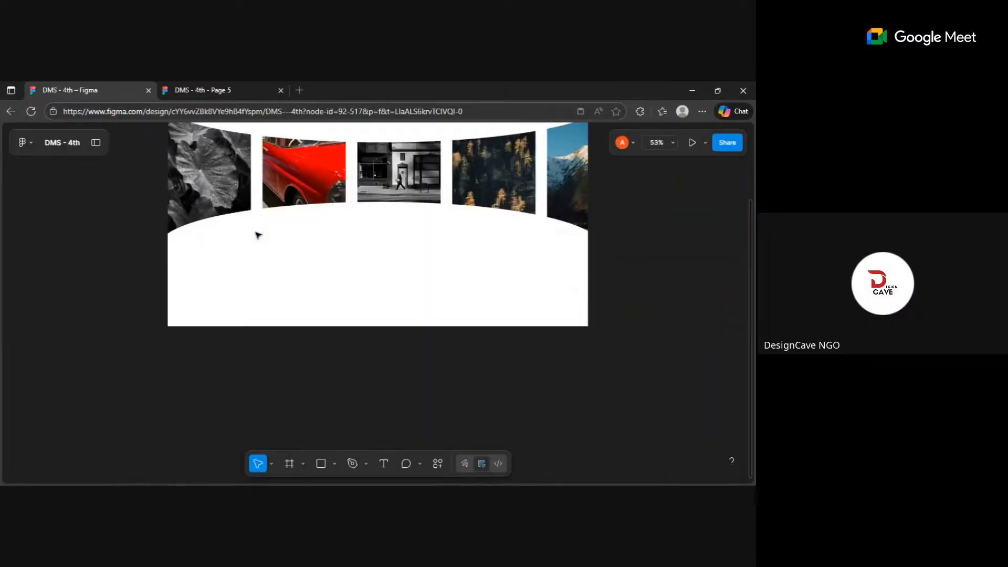
{"action": "scroll", "coordinate": [258, 234], "scroll_direction": "up", "scroll_amount": 4}
{"action": "scroll", "coordinate": [257, 234], "scroll_direction": "down", "scroll_amount": 8}
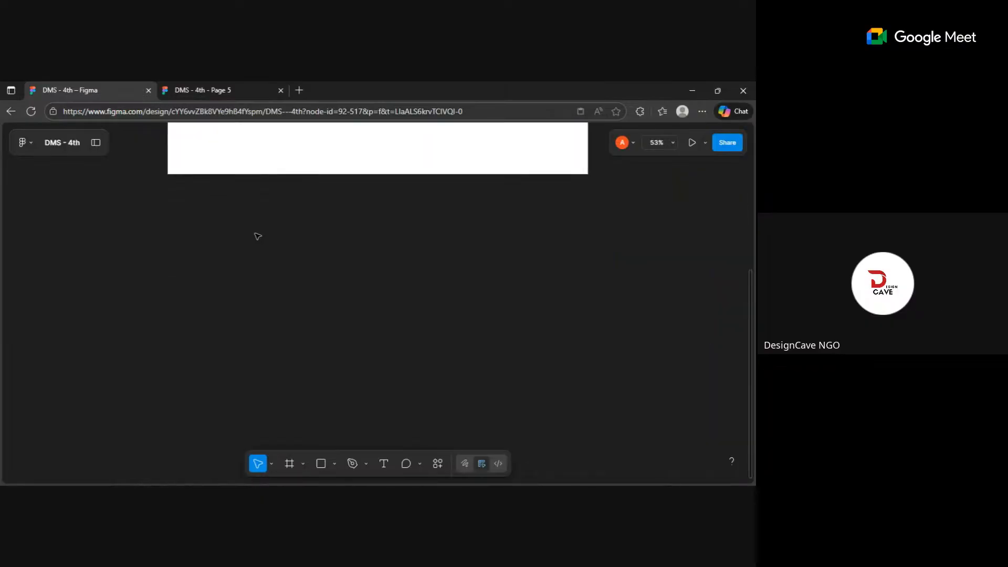
{"action": "left_click", "coordinate": [289, 465]}
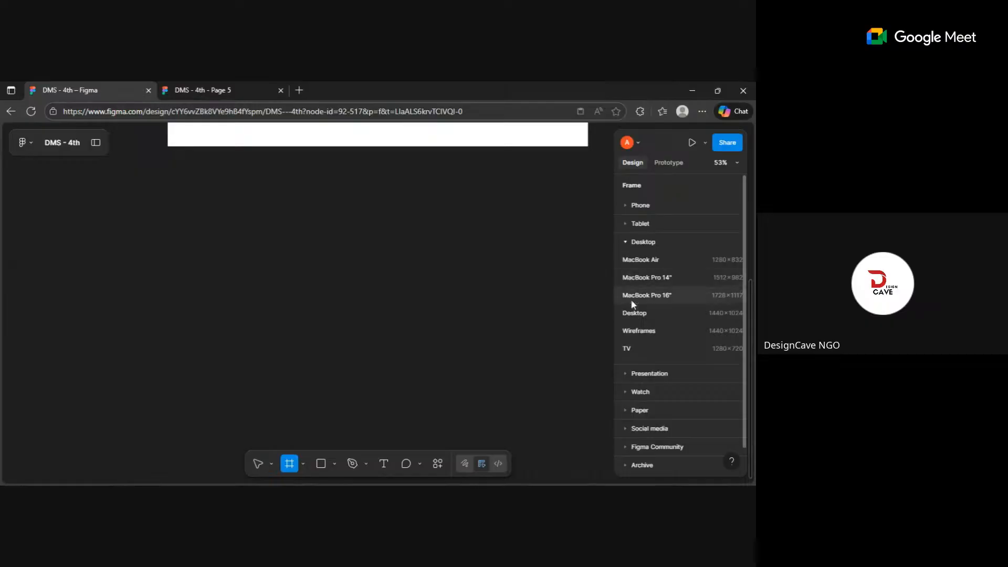
{"action": "left_click", "coordinate": [634, 314]}
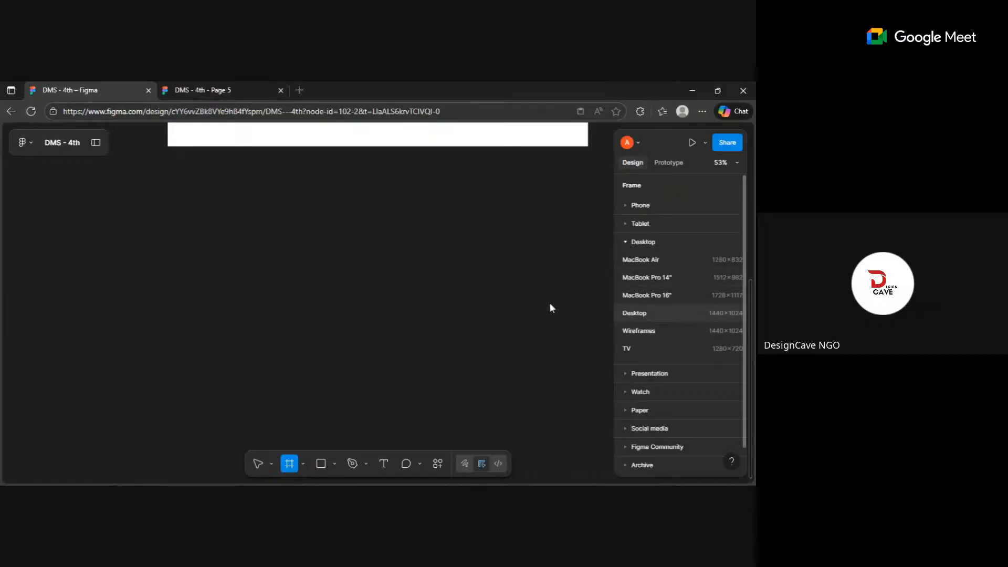
{"action": "left_click_drag", "start_coordinate": [322, 263], "coordinate": [315, 278]}
Step: Rename the new desktop frame as "horizontal scrolling"
{"action": "double_click", "coordinate": [199, 178]}
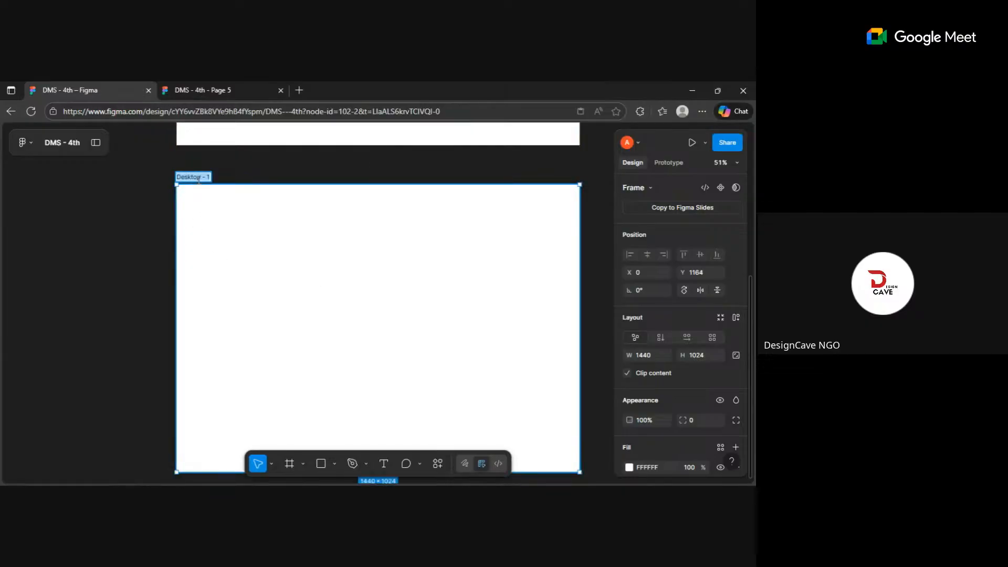
{"action": "type", "text": "horizonta"}
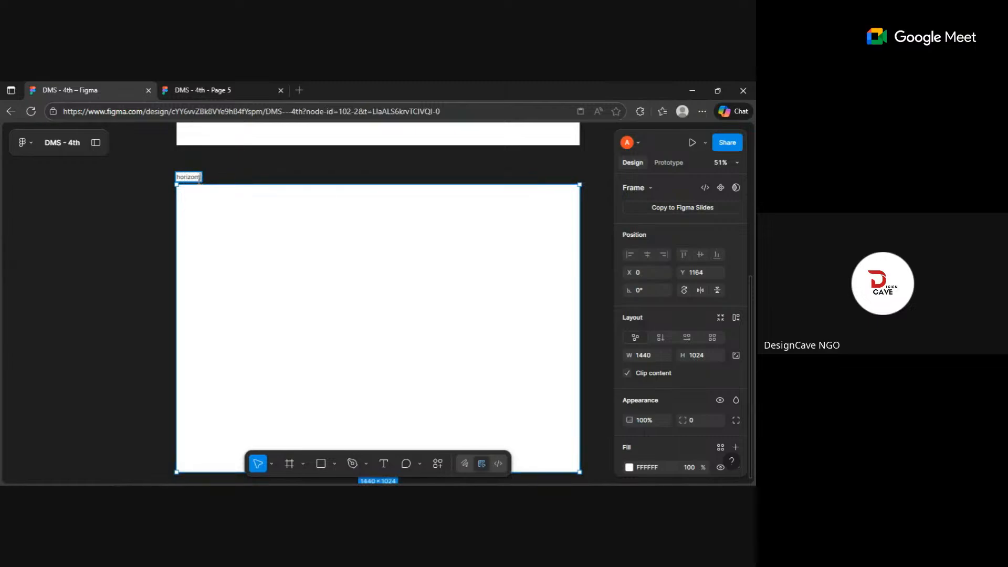
{"action": "type", "text": "l scrolling"}
{"action": "left_click", "coordinate": [263, 163]}
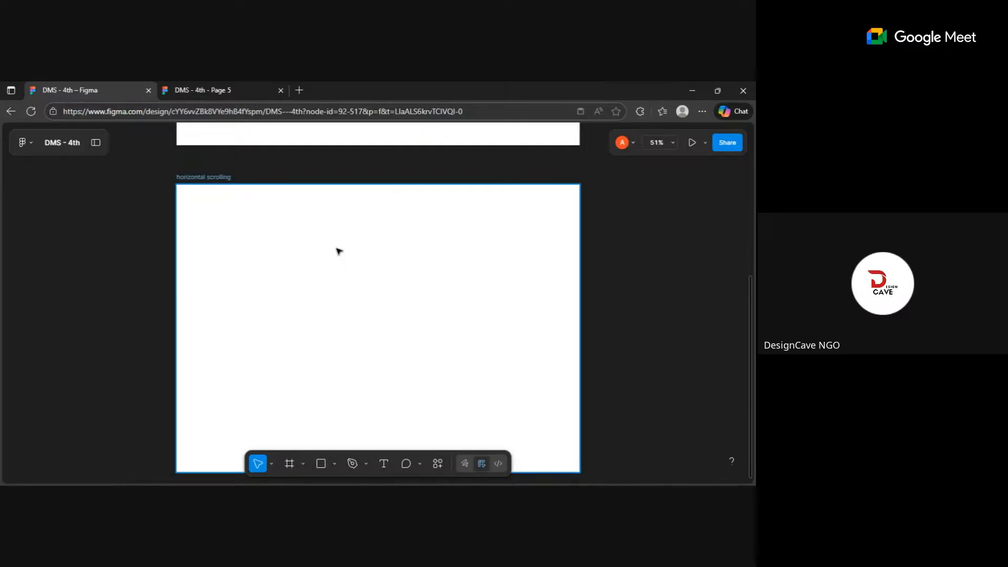
Step: Draw a rectangle about 268 × 415 near the left edge of the horizontal scrolling frame and rename its layer "box 1"
{"action": "left_click", "coordinate": [326, 464]}
{"action": "left_click_drag", "start_coordinate": [186, 274], "coordinate": [262, 389]}
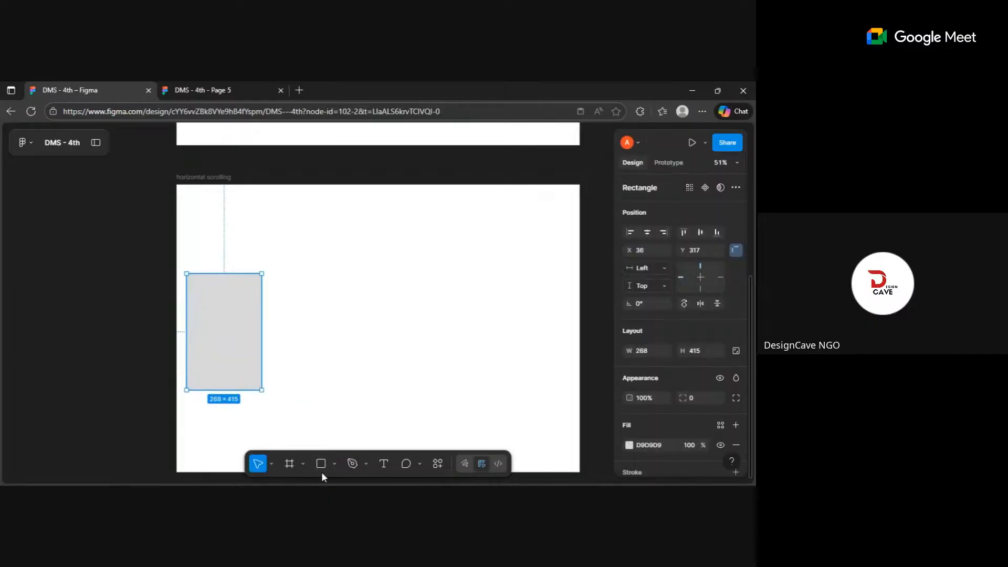
{"action": "left_click", "coordinate": [95, 142]}
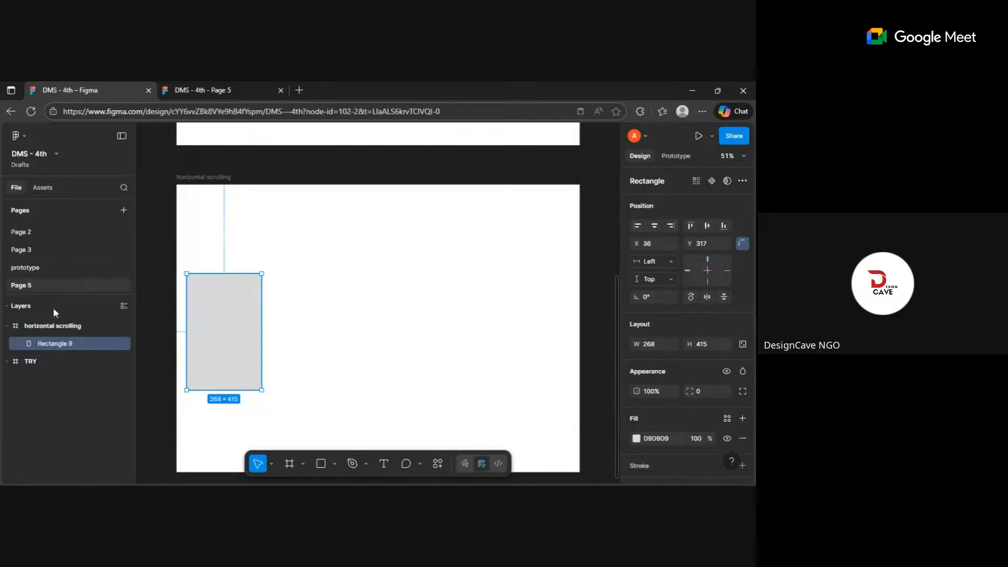
{"action": "double_click", "coordinate": [64, 345]}
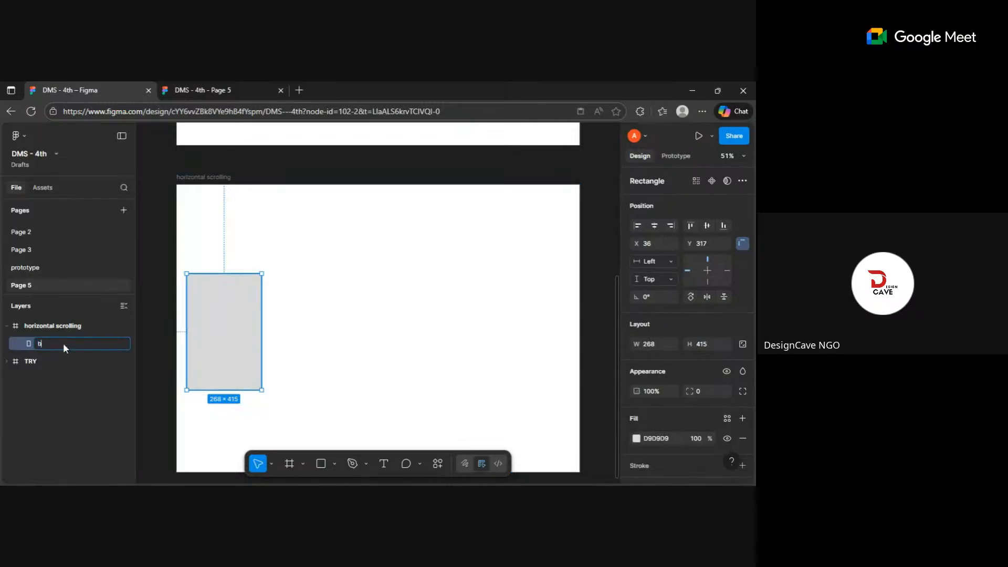
{"action": "type", "text": "box 1"}
{"action": "key", "text": "Return"}
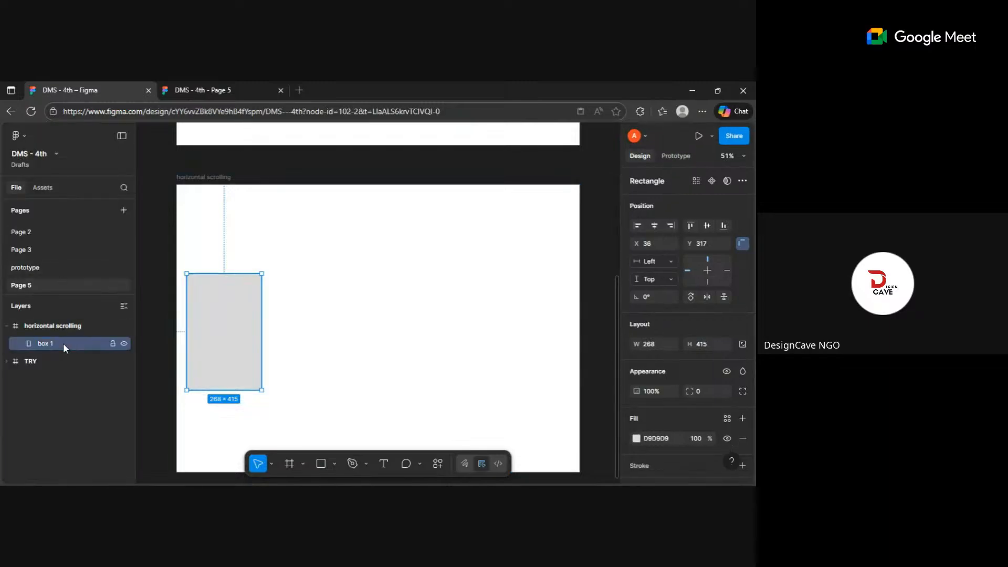
{"action": "left_click", "coordinate": [121, 136]}
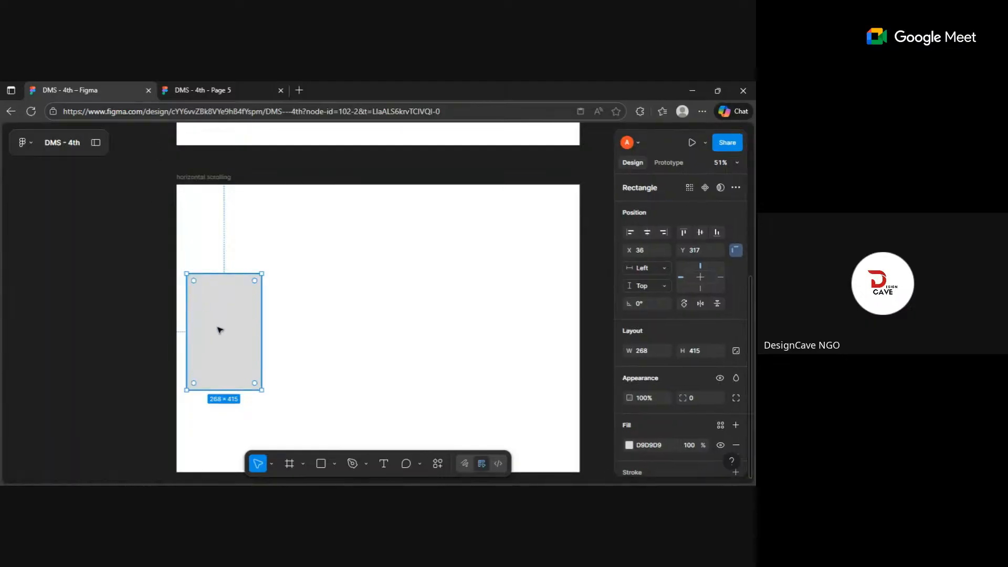
Step: Duplicate the rectangle six times to the right, forming an evenly spaced horizontal row with 38 px gaps
{"action": "left_click_drag", "start_coordinate": [219, 329], "coordinate": [301, 331]}
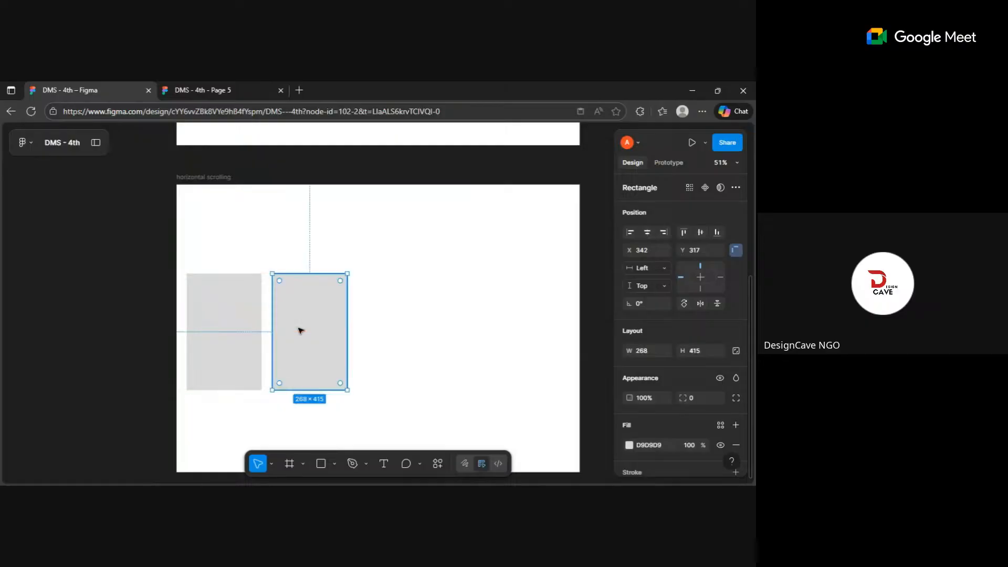
{"action": "key", "text": "ctrl+d"}
{"action": "key", "text": "ctrl+d"}
{"action": "key", "text": "ctrl+d"}
{"action": "key", "text": "ctrl+d"}
{"action": "key", "text": "ctrl+d"}
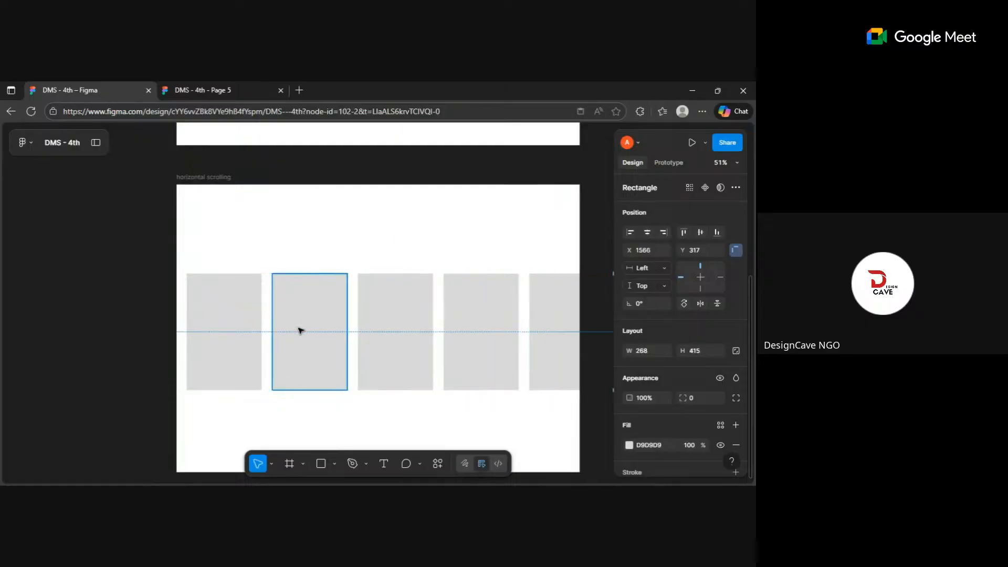
Step: Turn off content clipping on the horizontal scrolling frame
{"action": "scroll", "coordinate": [294, 325], "scroll_direction": "right", "scroll_amount": 2}
{"action": "left_click", "coordinate": [128, 178]}
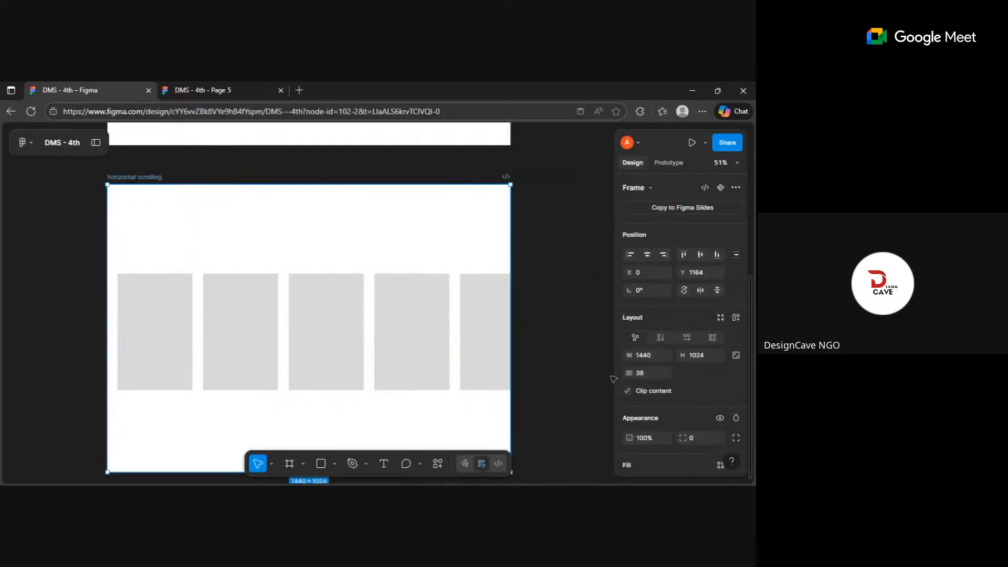
{"action": "left_click", "coordinate": [629, 391]}
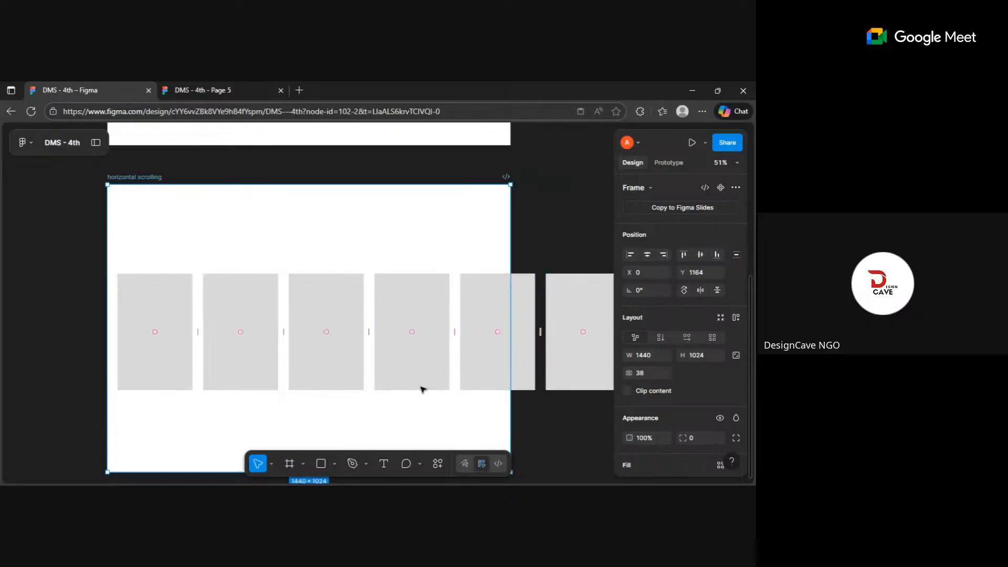
Step: Extend the row with three more copies of the last rectangle, keeping the same spacing
{"action": "scroll", "coordinate": [446, 385], "scroll_direction": "right", "scroll_amount": 6}
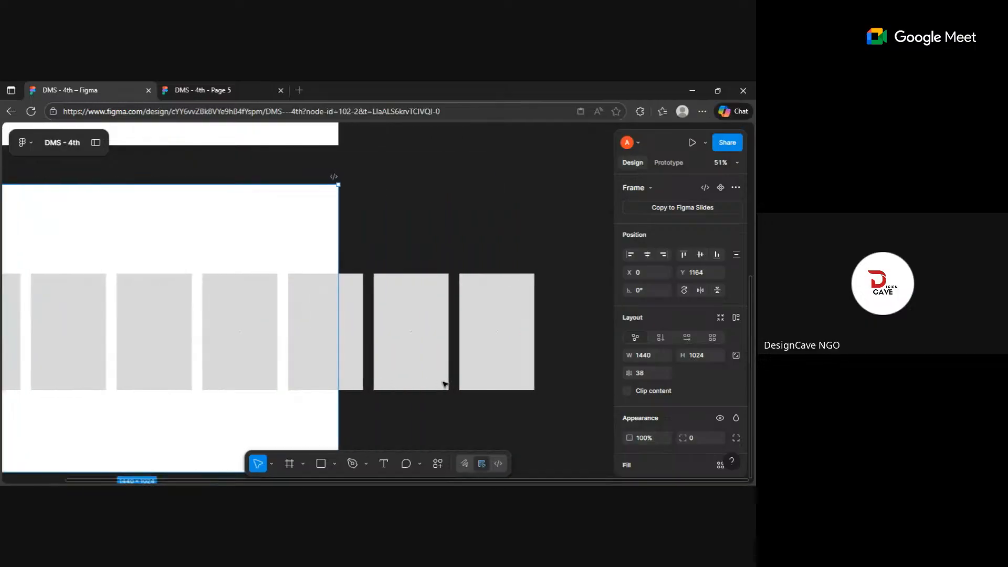
{"action": "scroll", "coordinate": [445, 385], "scroll_direction": "left", "scroll_amount": 2}
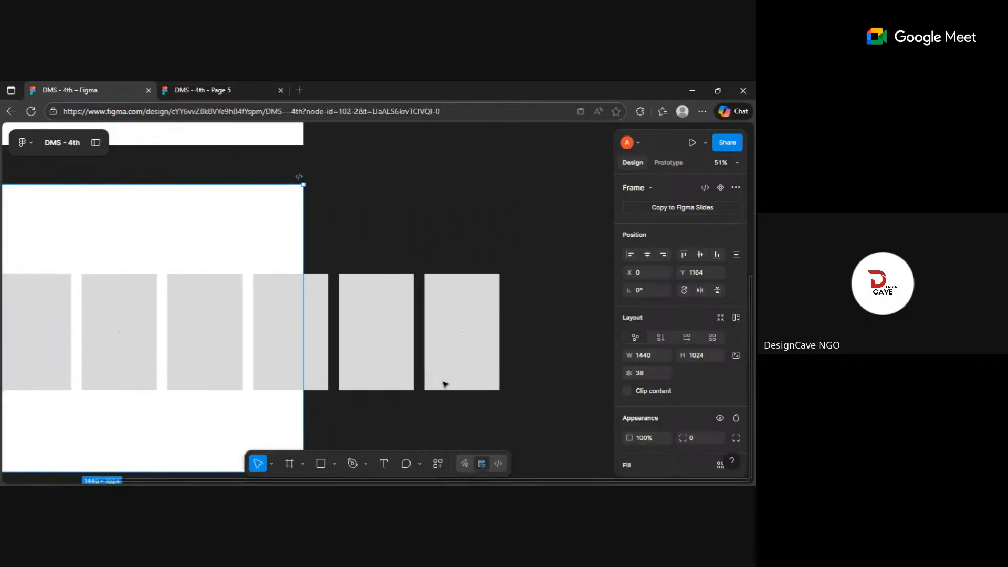
{"action": "left_click", "coordinate": [445, 385]}
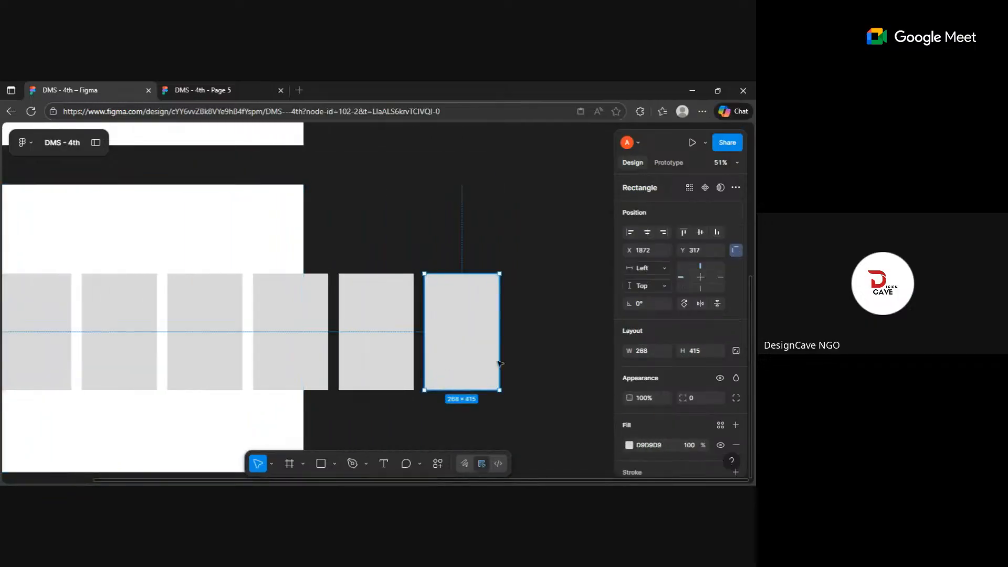
{"action": "left_click_drag", "start_coordinate": [448, 365], "coordinate": [533, 363]}
{"action": "key", "text": "ctrl+d"}
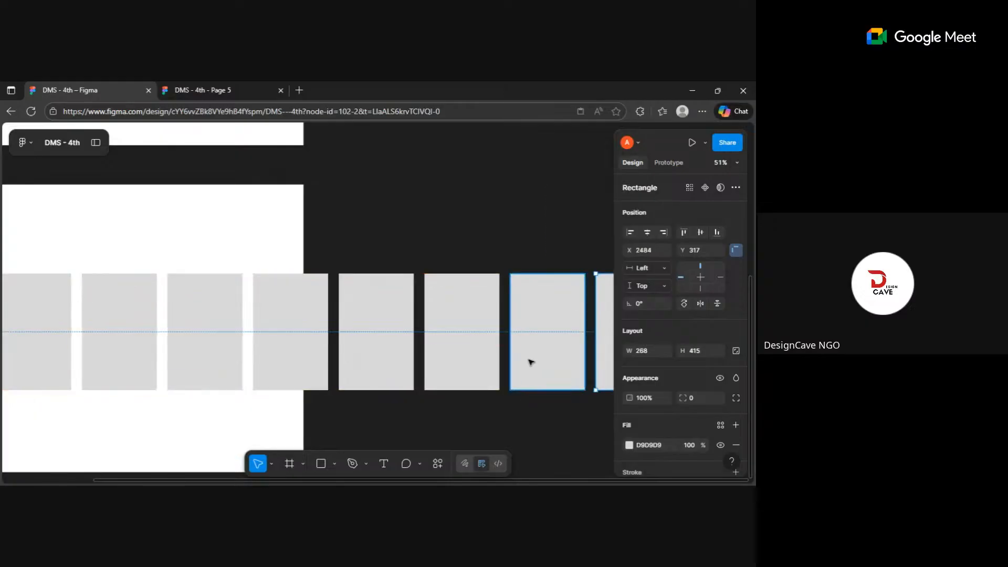
{"action": "key", "text": "ctrl+d"}
{"action": "scroll", "coordinate": [531, 362], "scroll_direction": "right", "scroll_amount": 2}
{"action": "left_click", "coordinate": [386, 386]}
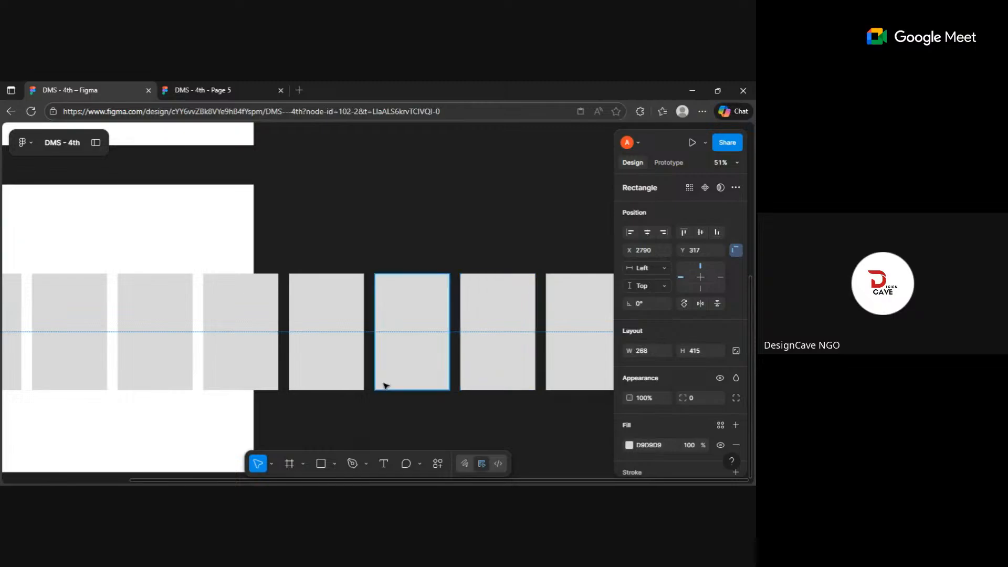
Step: Select the first rectangle in the row and open the Pexels plugin, moving its window clear of the rectangle
{"action": "scroll", "coordinate": [386, 387], "scroll_direction": "left", "scroll_amount": 10}
{"action": "scroll", "coordinate": [386, 386], "scroll_direction": "right", "scroll_amount": 20}
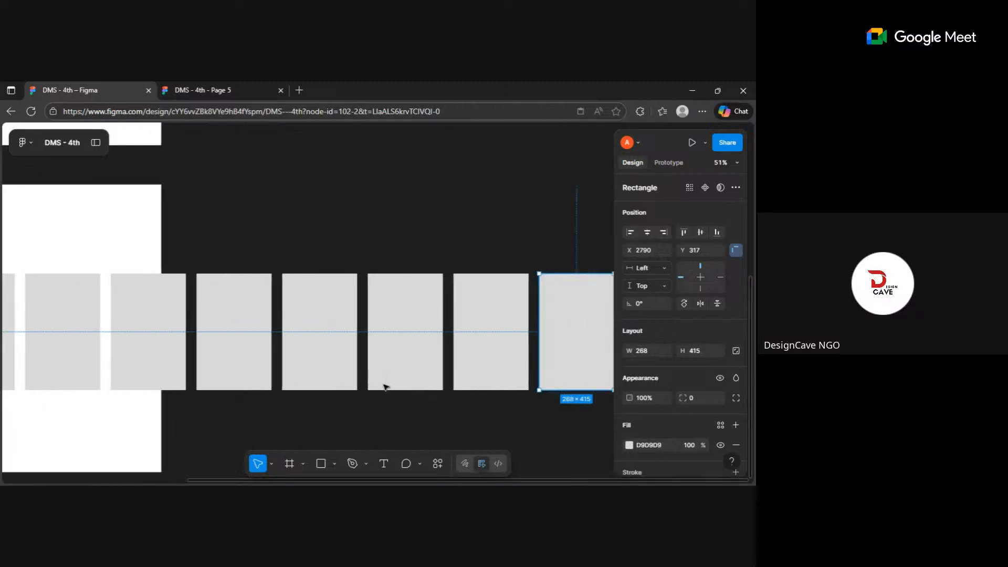
{"action": "scroll", "coordinate": [386, 387], "scroll_direction": "left", "scroll_amount": 10}
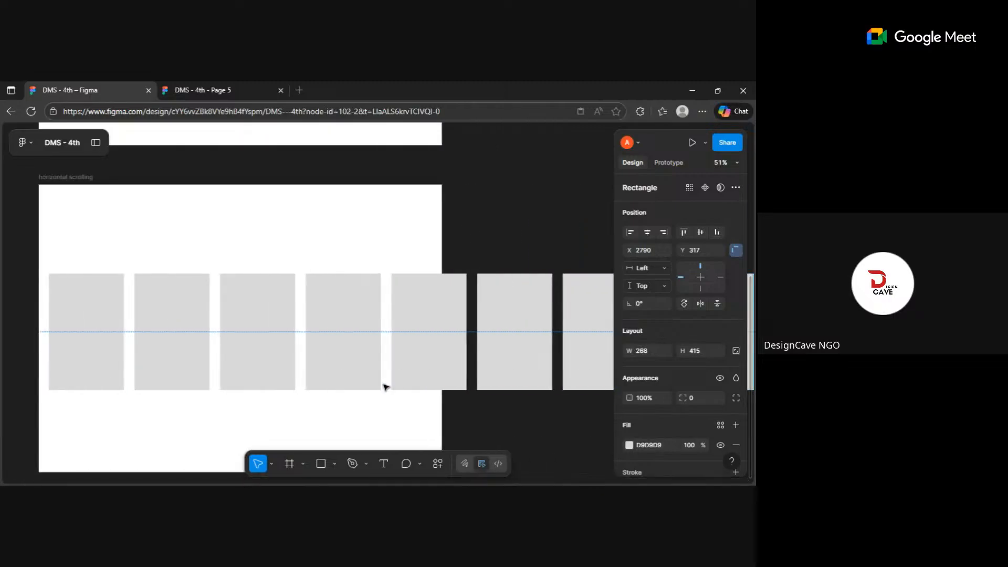
{"action": "scroll", "coordinate": [386, 391], "scroll_direction": "right", "scroll_amount": 5}
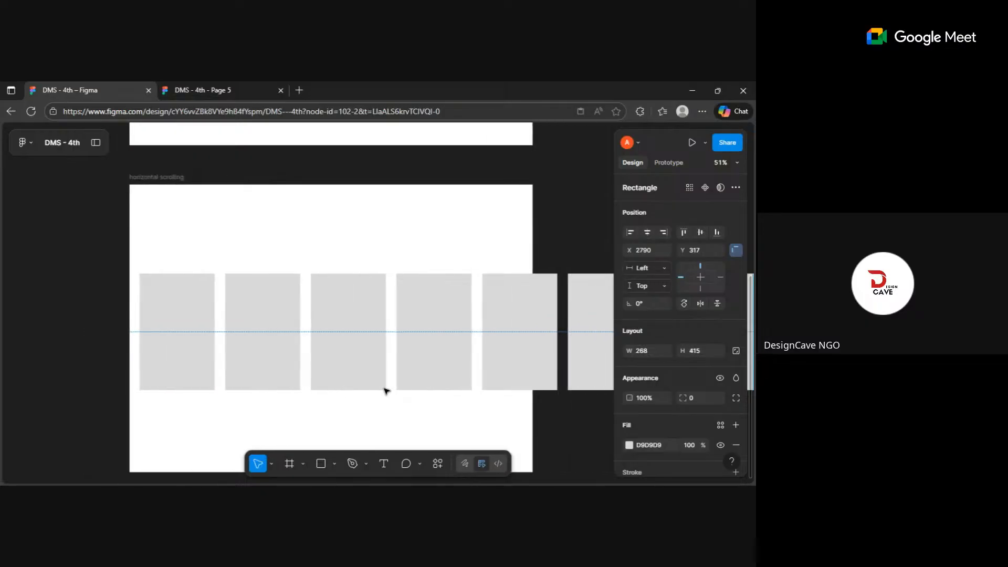
{"action": "left_click", "coordinate": [192, 366]}
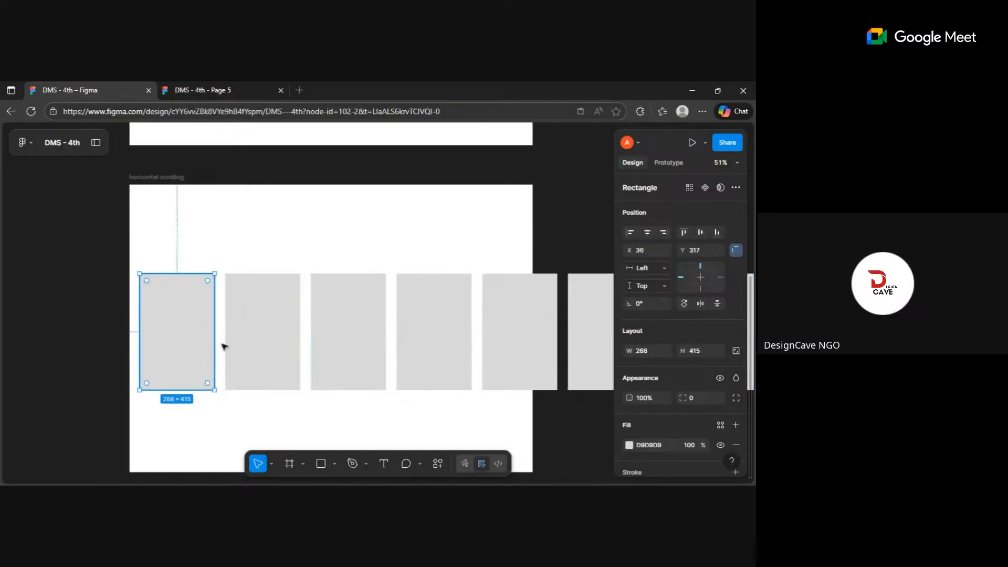
{"action": "right_click", "coordinate": [570, 219]}
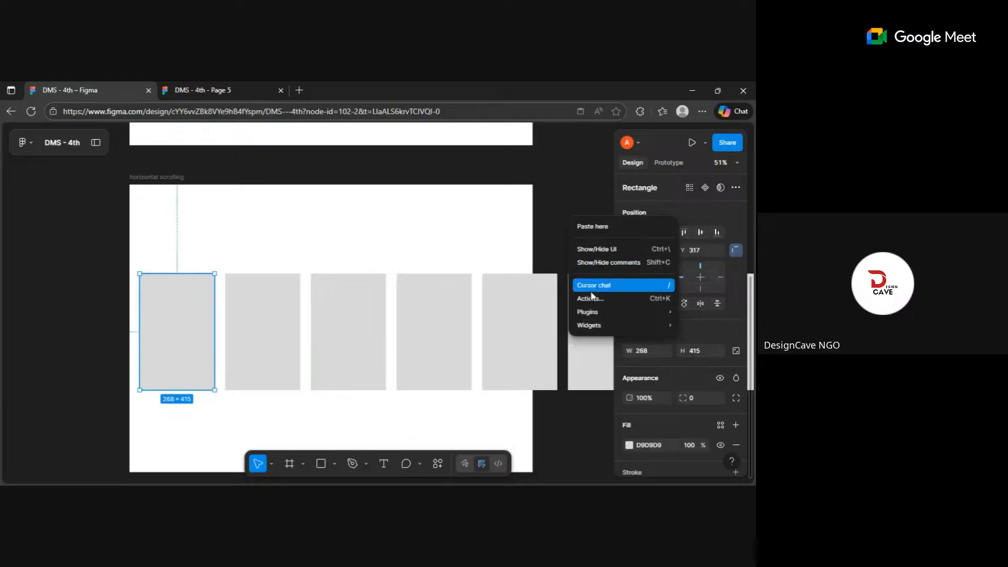
{"action": "mouse_move", "coordinate": [591, 314]}
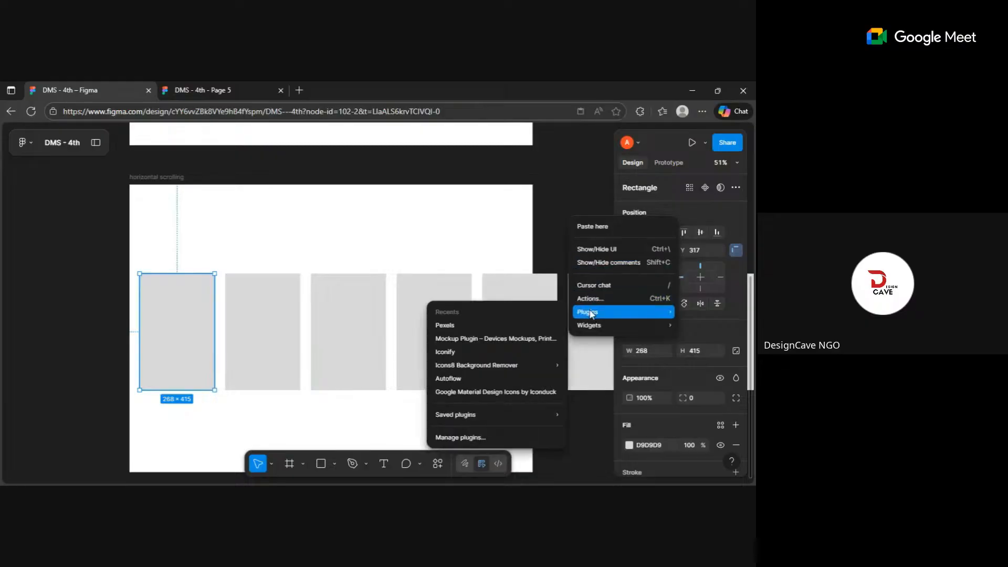
{"action": "left_click", "coordinate": [467, 326]}
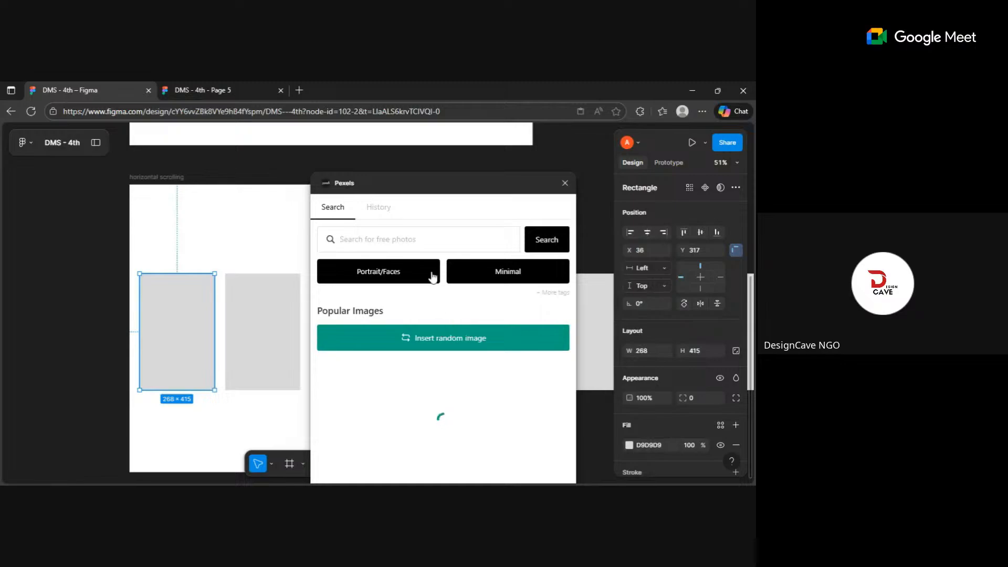
{"action": "left_click_drag", "start_coordinate": [459, 182], "coordinate": [637, 124]}
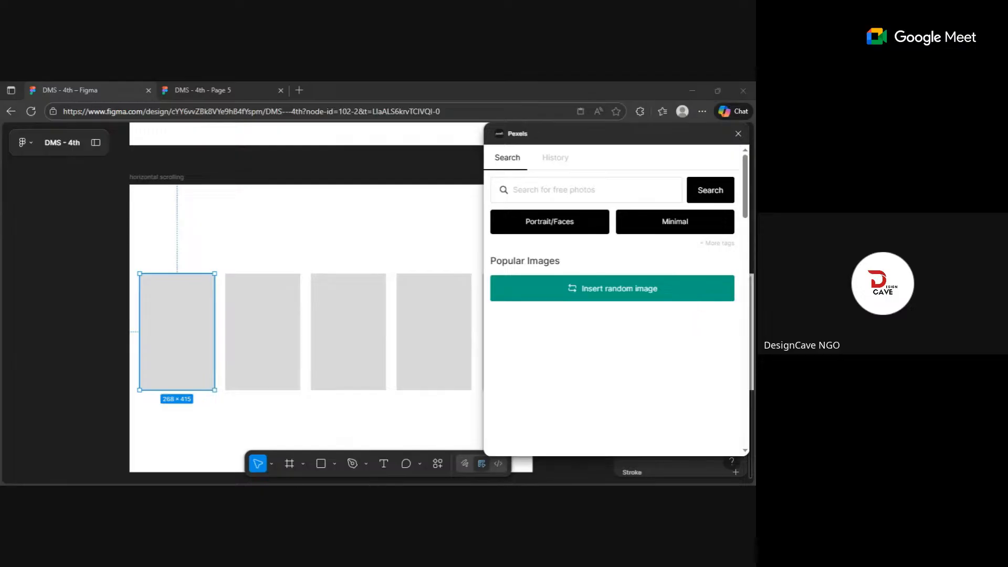
Step: Browse the popular images in the Pexels plugin for a photo for the first rectangle
{"action": "scroll", "coordinate": [596, 331], "scroll_direction": "down", "scroll_amount": 4}
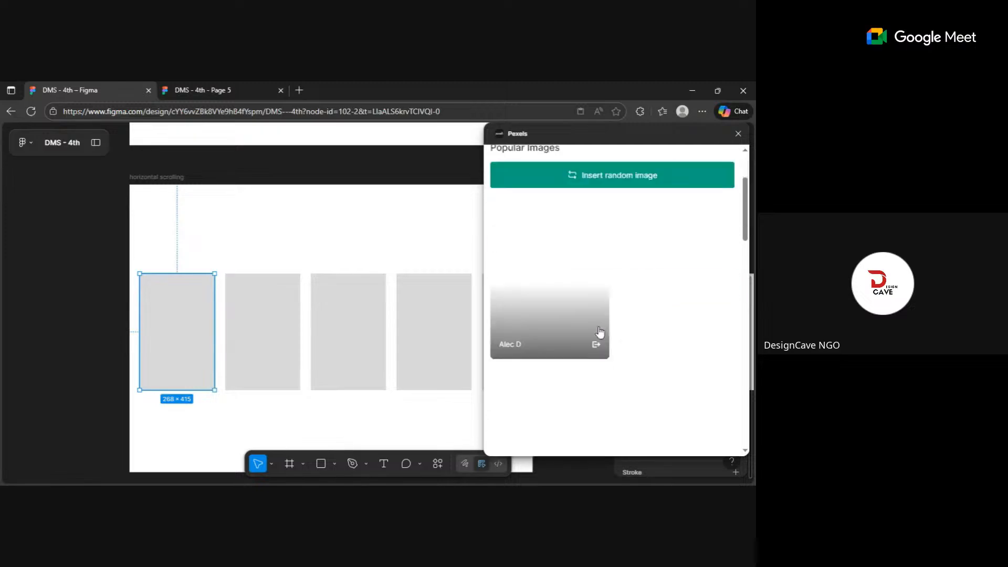
{"action": "scroll", "coordinate": [600, 332], "scroll_direction": "up", "scroll_amount": 4}
{"action": "scroll", "coordinate": [600, 333], "scroll_direction": "down", "scroll_amount": 8}
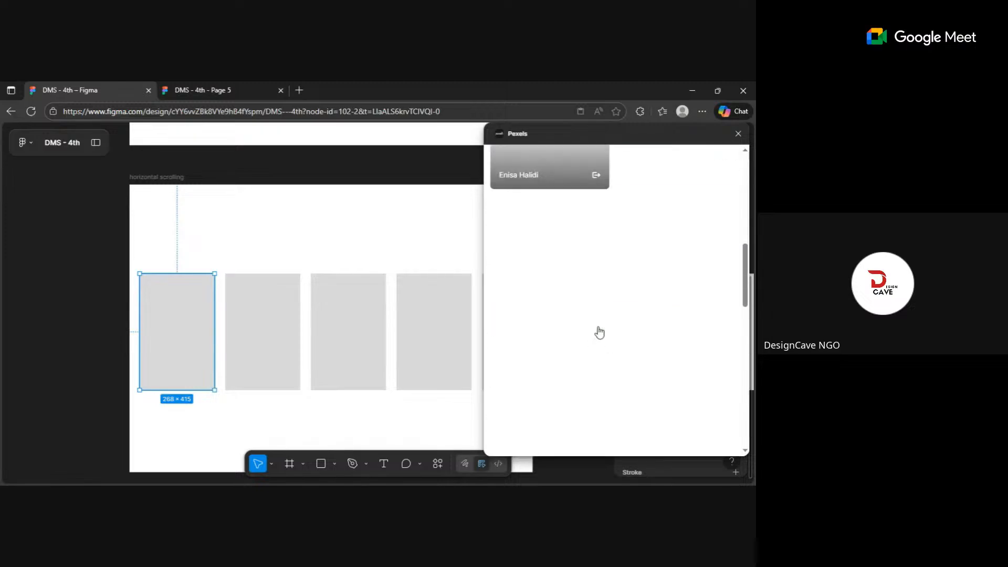
{"action": "scroll", "coordinate": [599, 332], "scroll_direction": "up", "scroll_amount": 2}
{"action": "scroll", "coordinate": [600, 333], "scroll_direction": "up", "scroll_amount": 4}
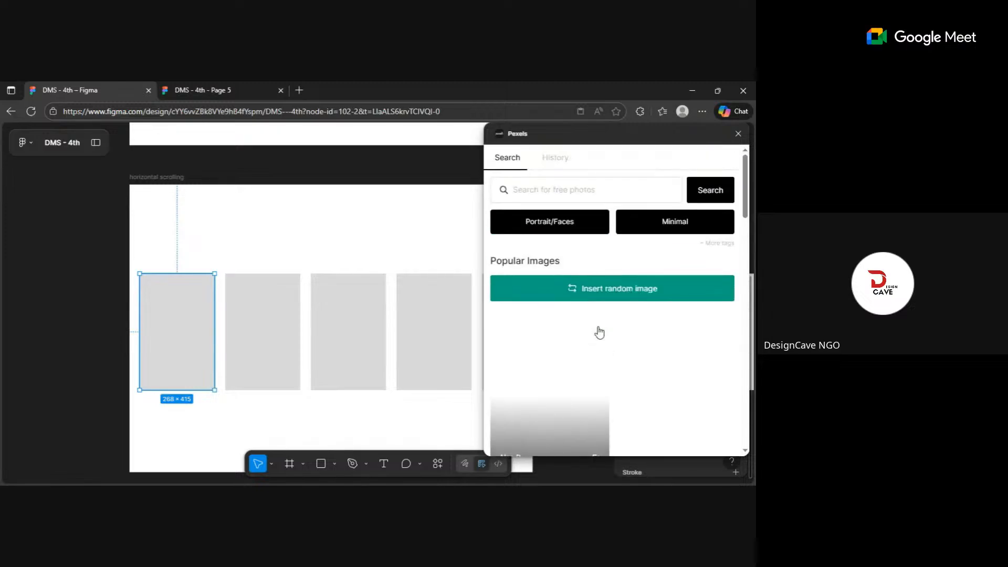
{"action": "scroll", "coordinate": [600, 332], "scroll_direction": "down", "scroll_amount": 6}
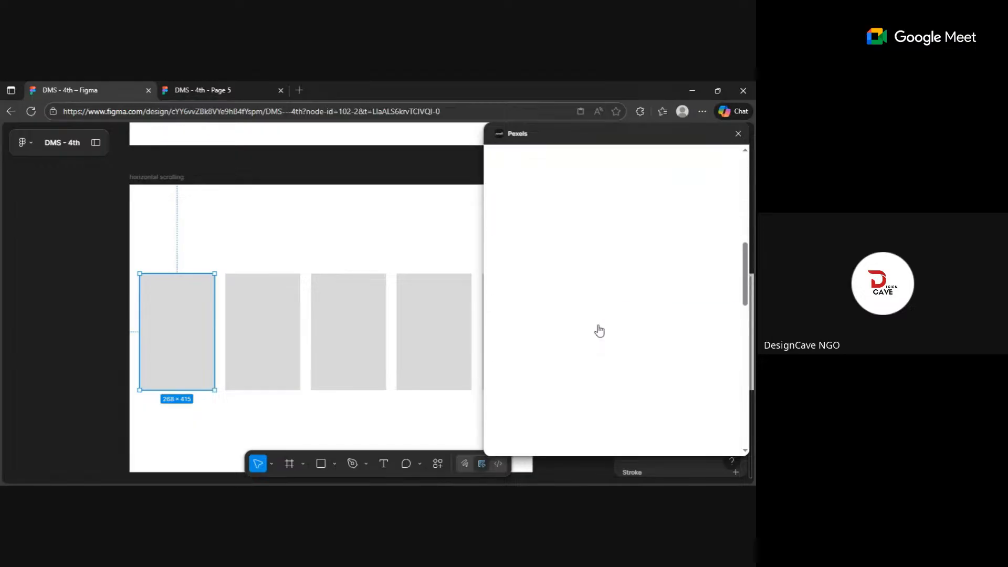
{"action": "scroll", "coordinate": [600, 331], "scroll_direction": "down", "scroll_amount": 3}
{"action": "scroll", "coordinate": [600, 330], "scroll_direction": "up", "scroll_amount": 5}
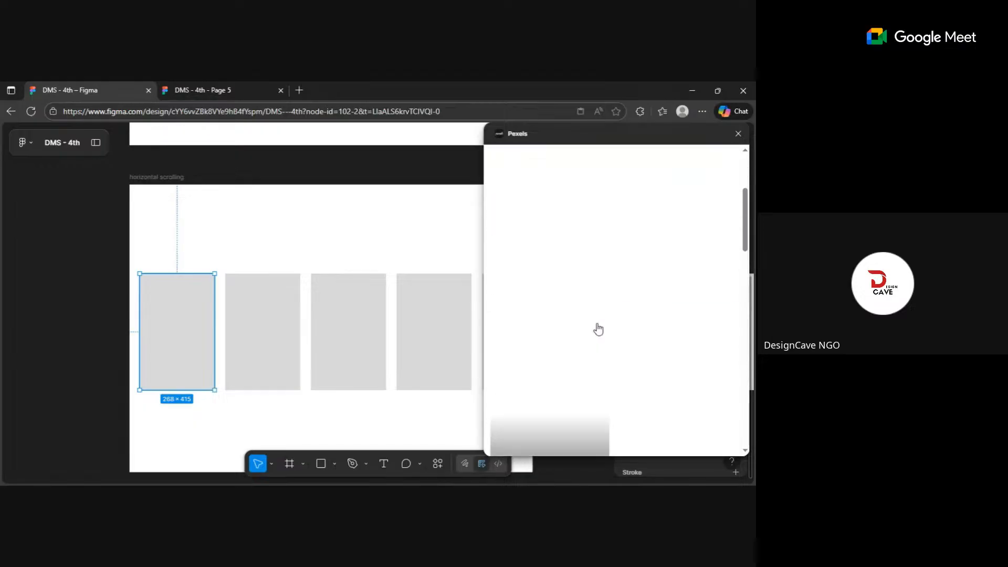
{"action": "scroll", "coordinate": [598, 329], "scroll_direction": "up", "scroll_amount": 3}
{"action": "scroll", "coordinate": [598, 330], "scroll_direction": "down", "scroll_amount": 2}
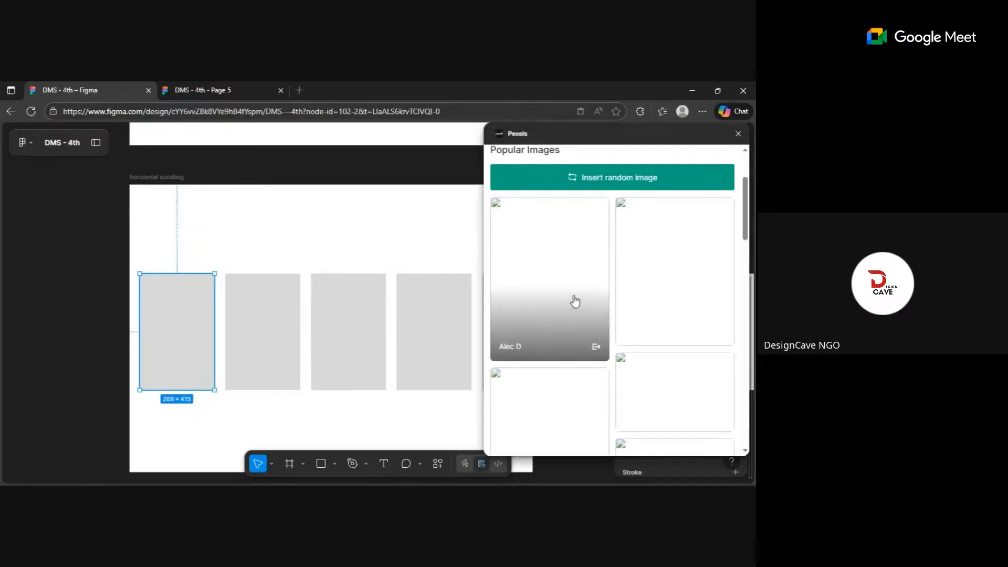
{"action": "scroll", "coordinate": [612, 302], "scroll_direction": "up", "scroll_amount": 2}
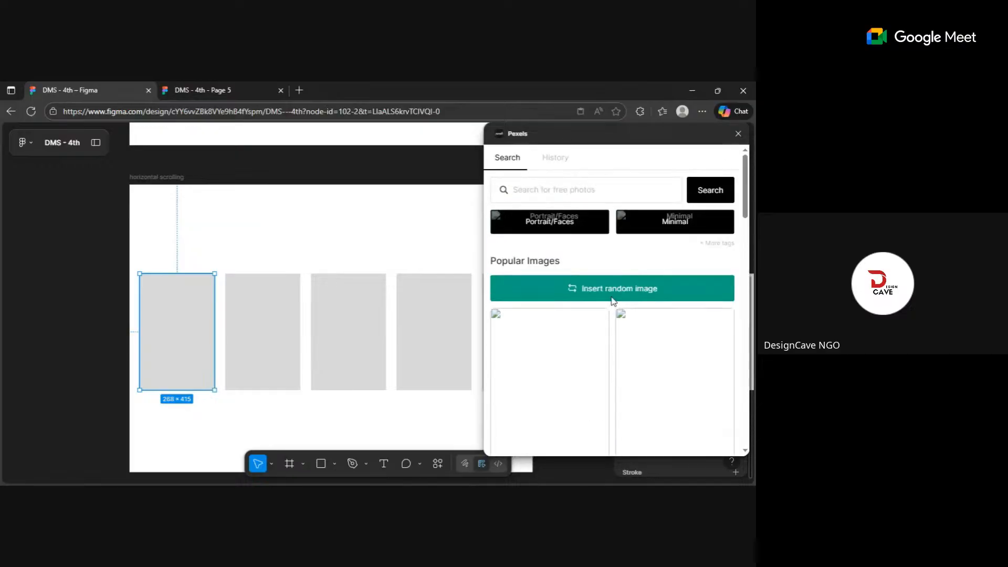
{"action": "scroll", "coordinate": [612, 302], "scroll_direction": "down", "scroll_amount": 2}
{"action": "scroll", "coordinate": [613, 302], "scroll_direction": "down", "scroll_amount": 5}
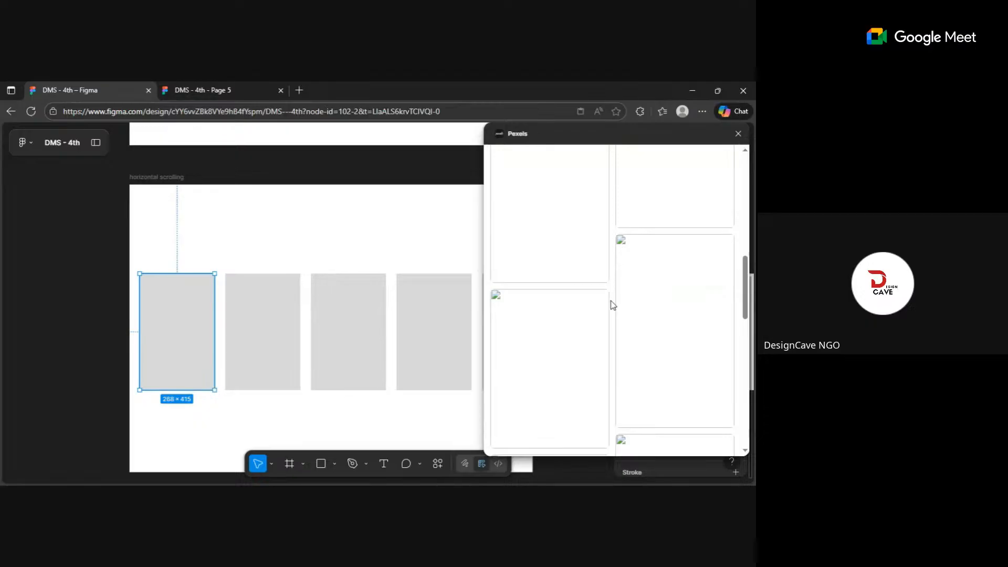
{"action": "scroll", "coordinate": [613, 301], "scroll_direction": "up", "scroll_amount": 5}
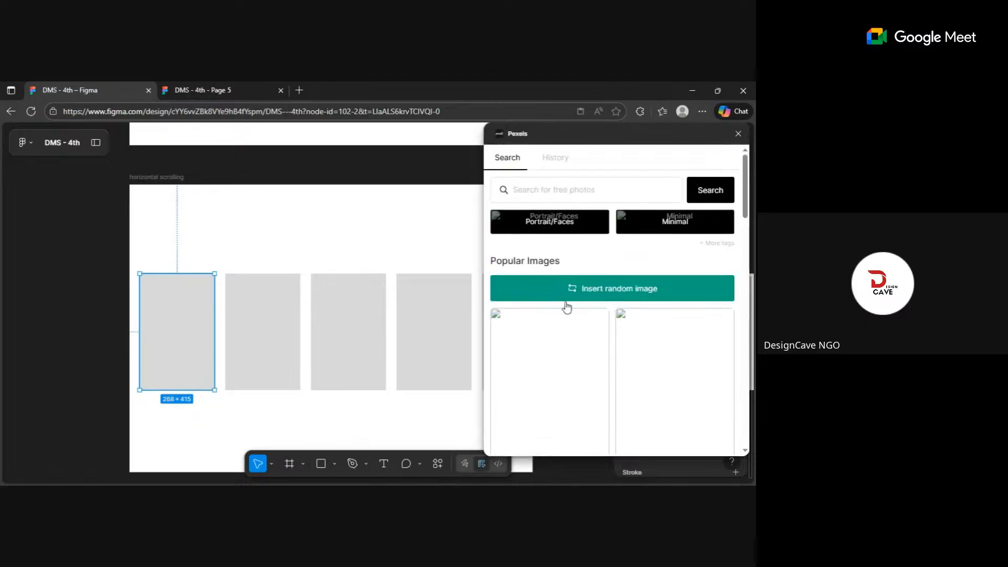
Step: Fill the first rectangle in the row with a portrait-format photo from the Pexels popular images
{"action": "scroll", "coordinate": [551, 360], "scroll_direction": "down", "scroll_amount": 5}
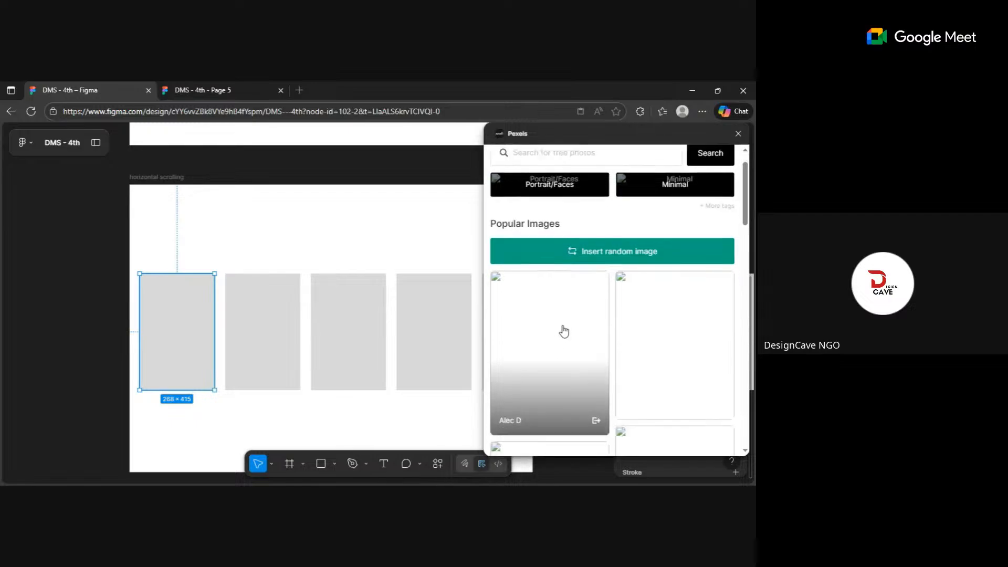
{"action": "scroll", "coordinate": [638, 274], "scroll_direction": "down", "scroll_amount": 2}
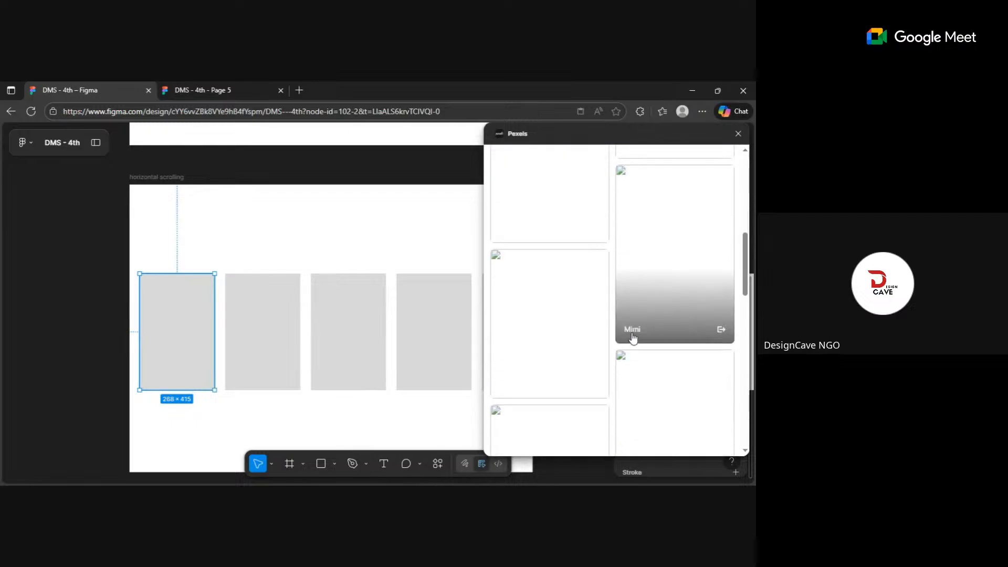
{"action": "left_click_drag", "start_coordinate": [637, 316], "coordinate": [341, 346]}
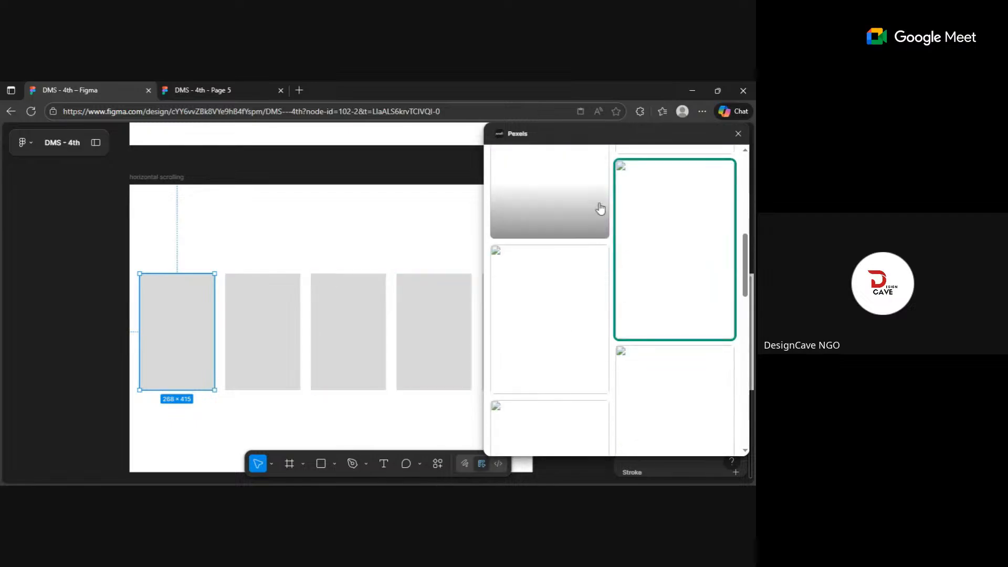
{"action": "scroll", "coordinate": [619, 244], "scroll_direction": "up", "scroll_amount": 6}
{"action": "left_click", "coordinate": [617, 288]}
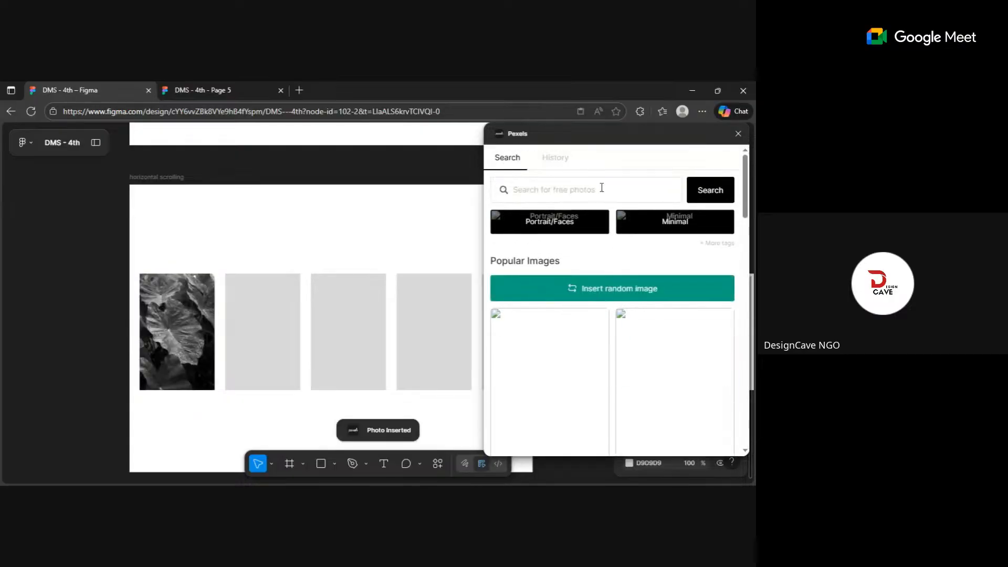
Step: Fill the second rectangle with a landscape-format photo from the Pexels popular images, closing any browser tab opened by mistake
{"action": "left_click", "coordinate": [239, 359]}
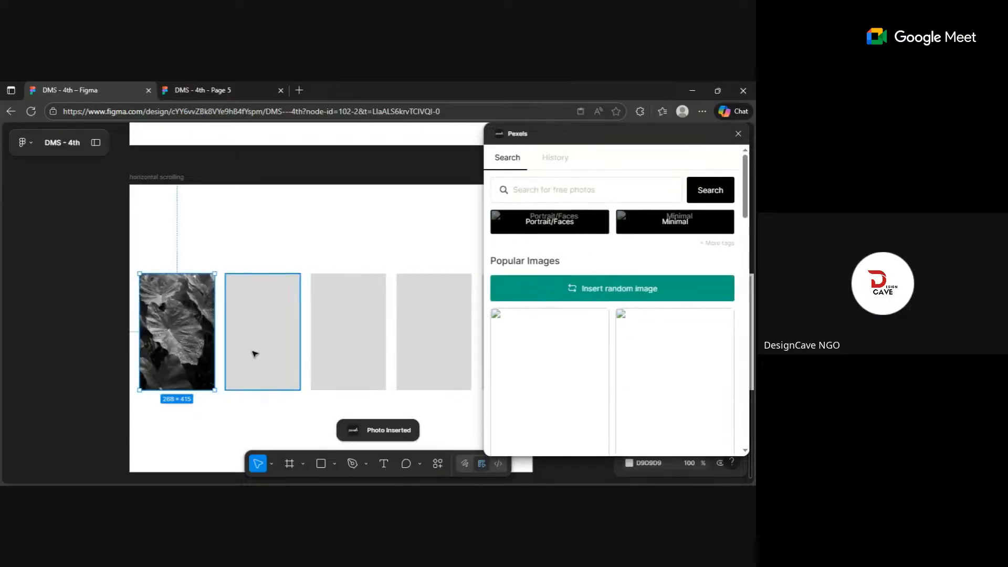
{"action": "scroll", "coordinate": [641, 317], "scroll_direction": "down", "scroll_amount": 5}
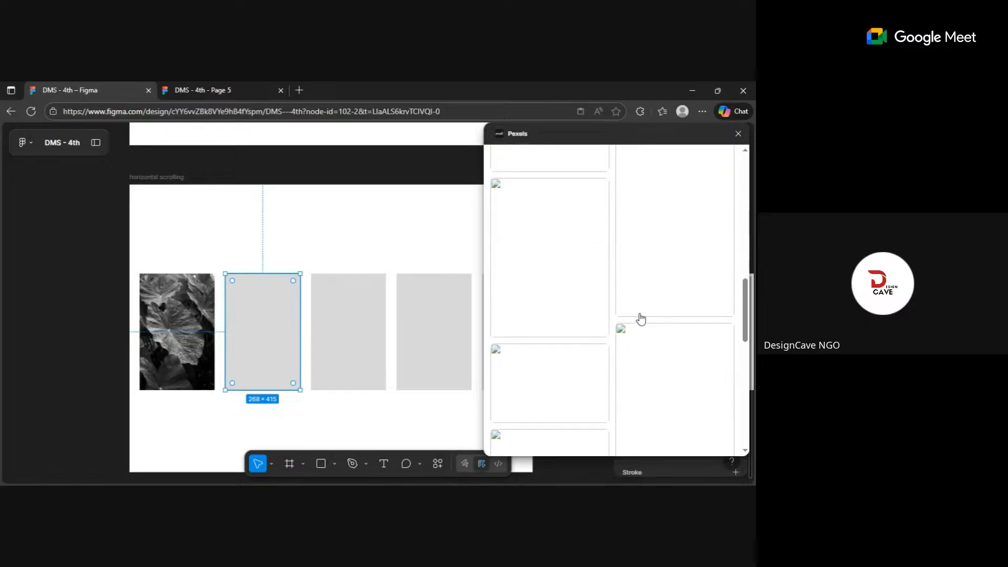
{"action": "left_click", "coordinate": [540, 320]}
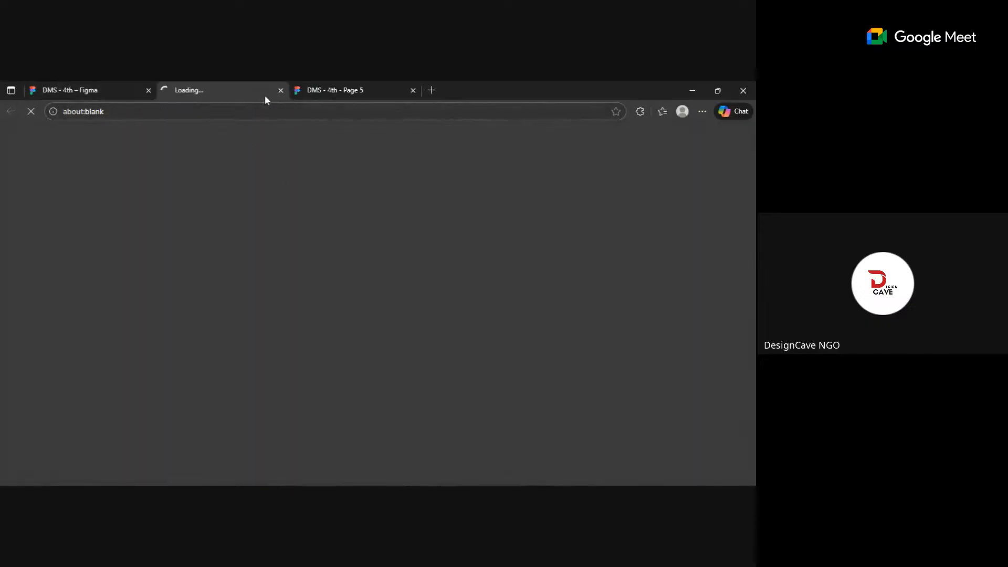
{"action": "left_click", "coordinate": [281, 90]}
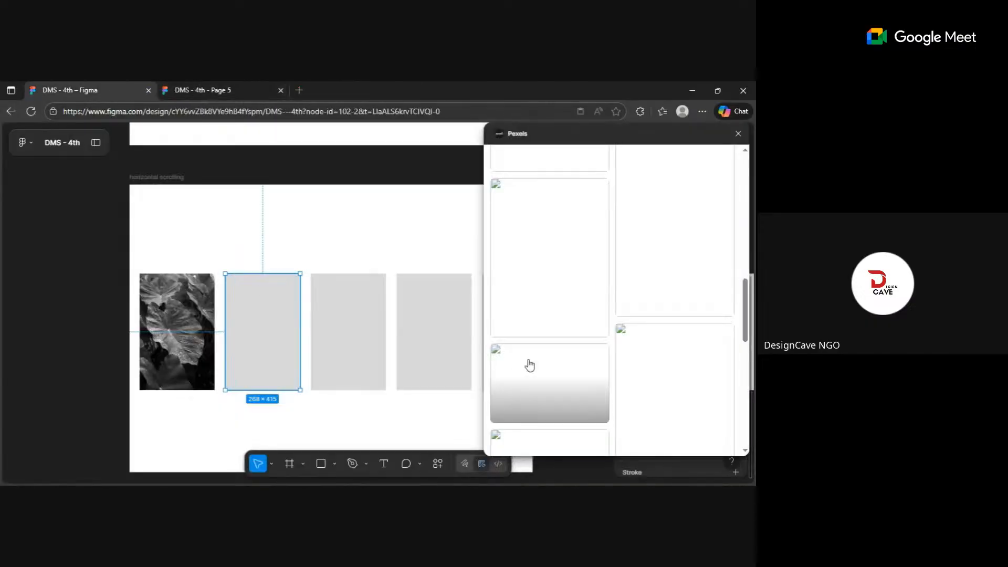
{"action": "left_click", "coordinate": [540, 379]}
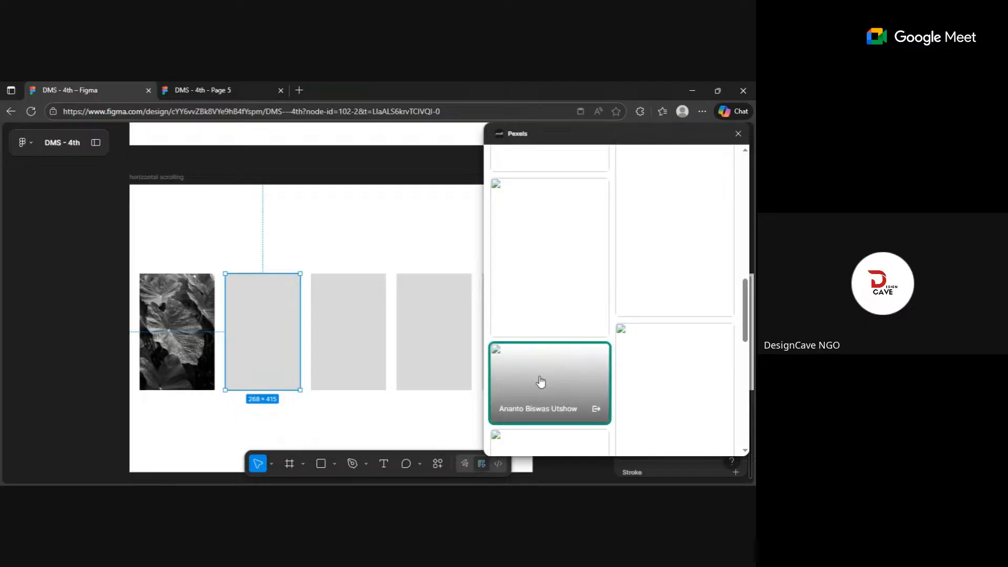
Step: Fill the third and fourth rectangles in the row with two different photos from the Pexels popular images
{"action": "left_click", "coordinate": [357, 346]}
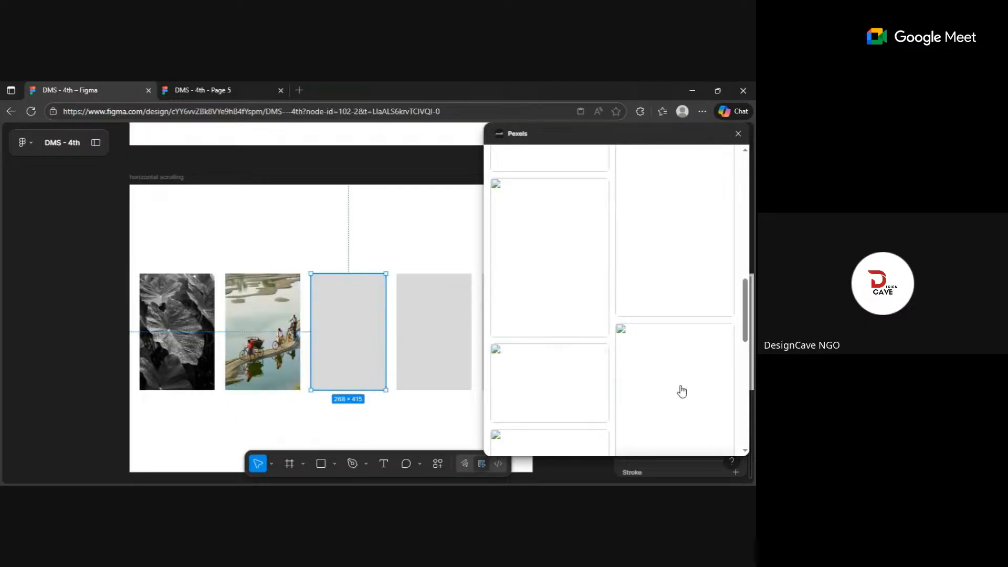
{"action": "scroll", "coordinate": [641, 328], "scroll_direction": "down", "scroll_amount": 2}
{"action": "left_click", "coordinate": [521, 293]}
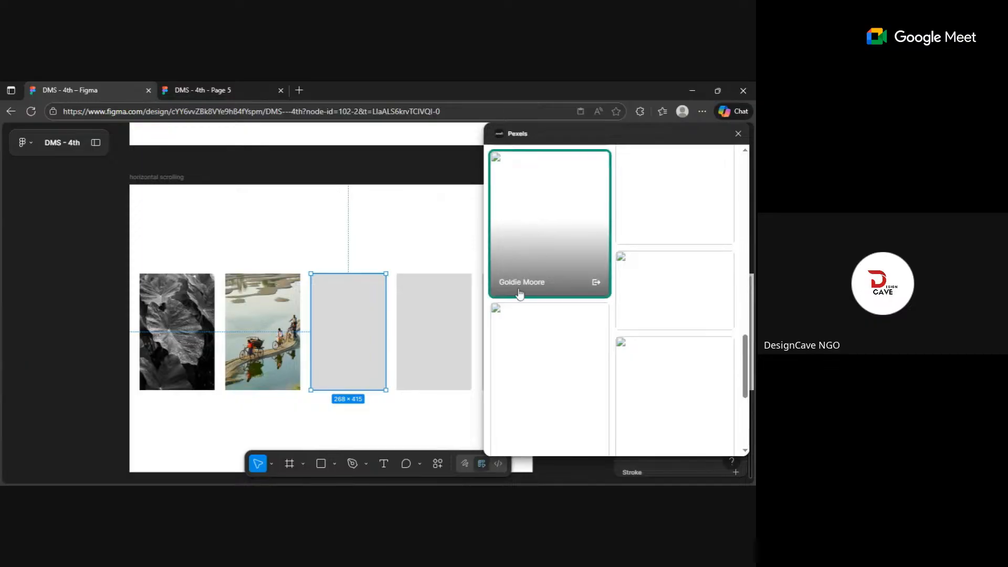
{"action": "left_click", "coordinate": [429, 332]}
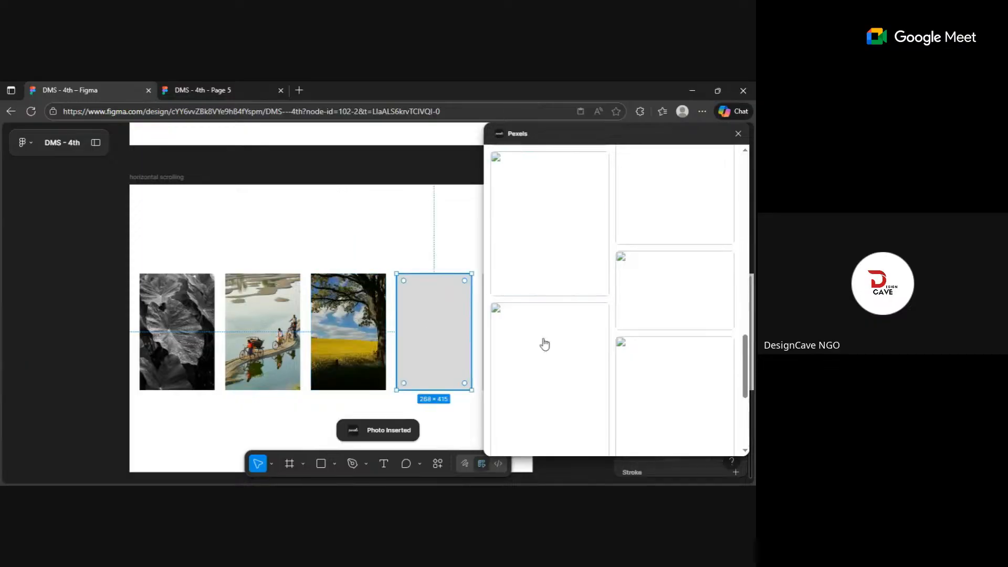
{"action": "left_click", "coordinate": [562, 379]}
Step: Fill the fifth rectangle in the row with the sunlit forest path photo from Pexels
{"action": "scroll", "coordinate": [630, 304], "scroll_direction": "down", "scroll_amount": 2}
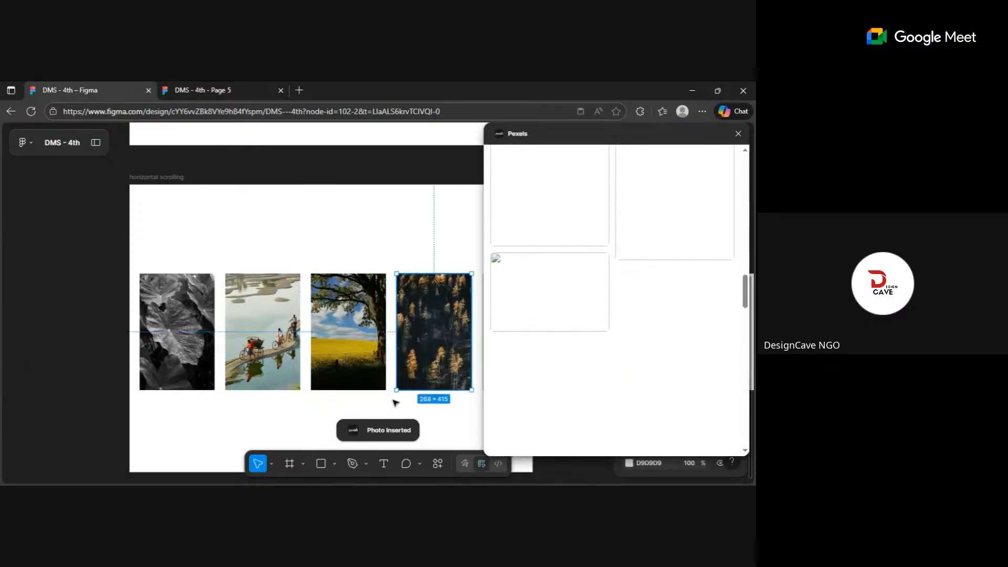
{"action": "scroll", "coordinate": [405, 404], "scroll_direction": "right", "scroll_amount": 5}
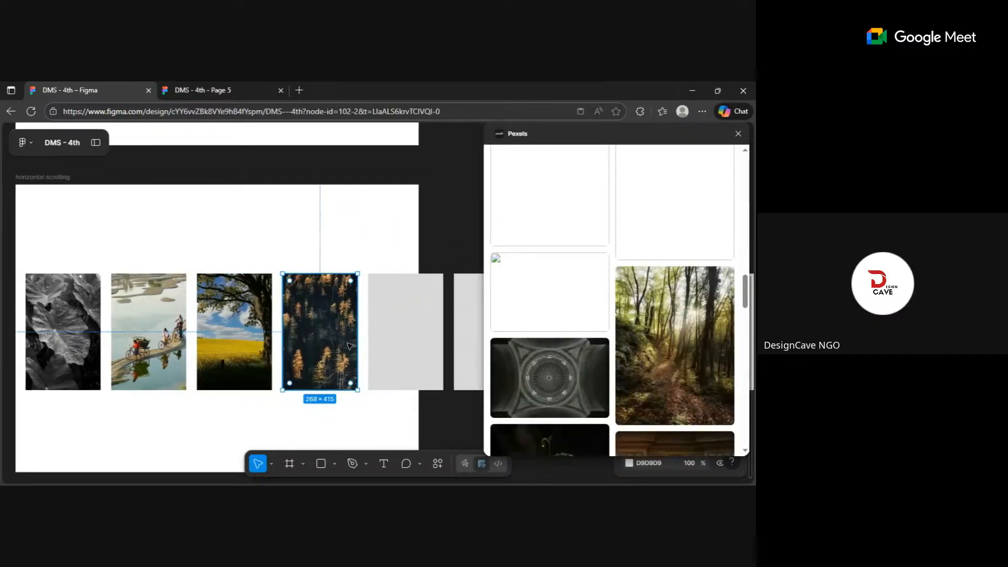
{"action": "scroll", "coordinate": [379, 333], "scroll_direction": "right", "scroll_amount": 8}
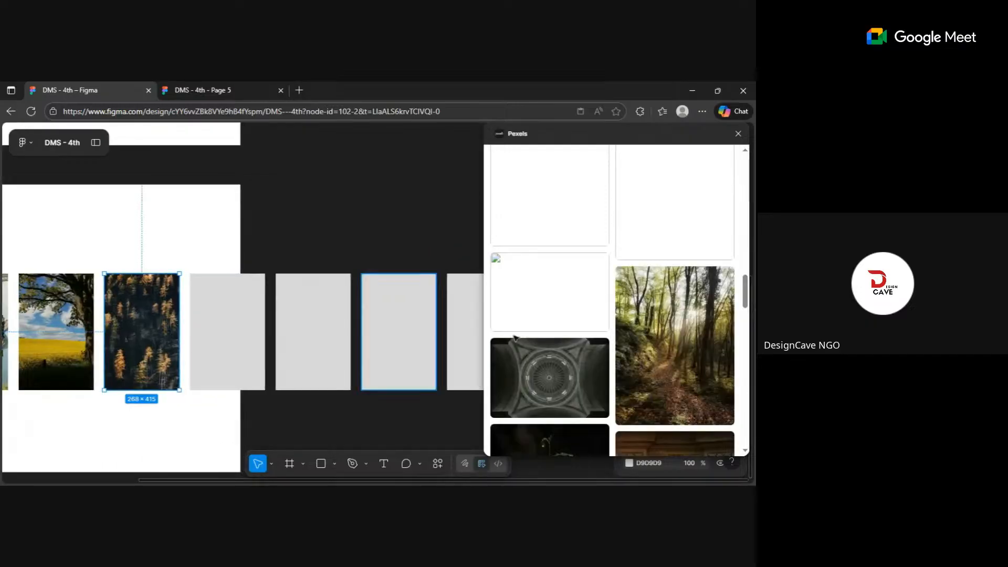
{"action": "left_click", "coordinate": [241, 338]}
{"action": "left_click", "coordinate": [692, 328]}
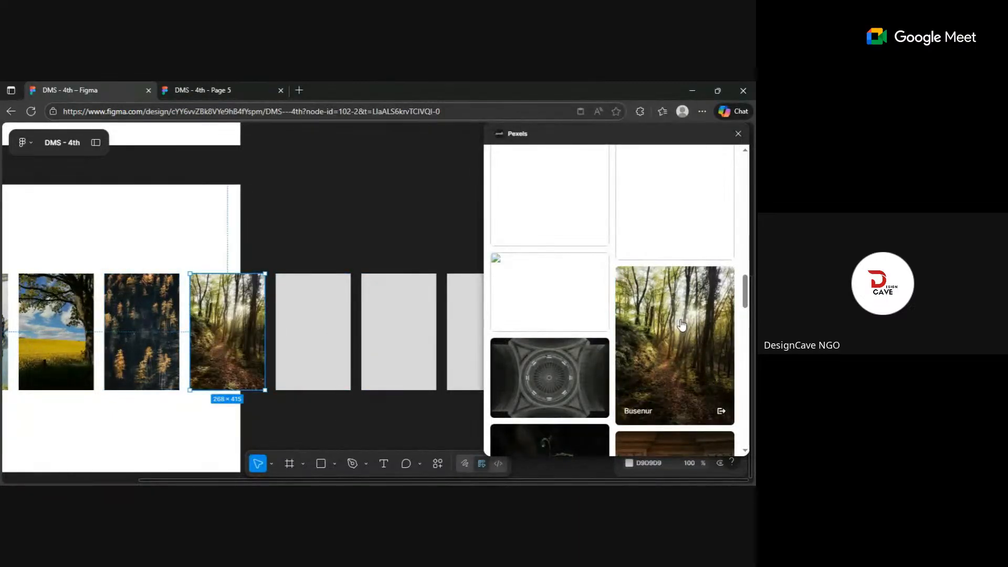
Step: Fill the sixth rectangle in the row with the green willow trees photo from Pexels
{"action": "left_click", "coordinate": [336, 350]}
{"action": "scroll", "coordinate": [564, 357], "scroll_direction": "down", "scroll_amount": 3}
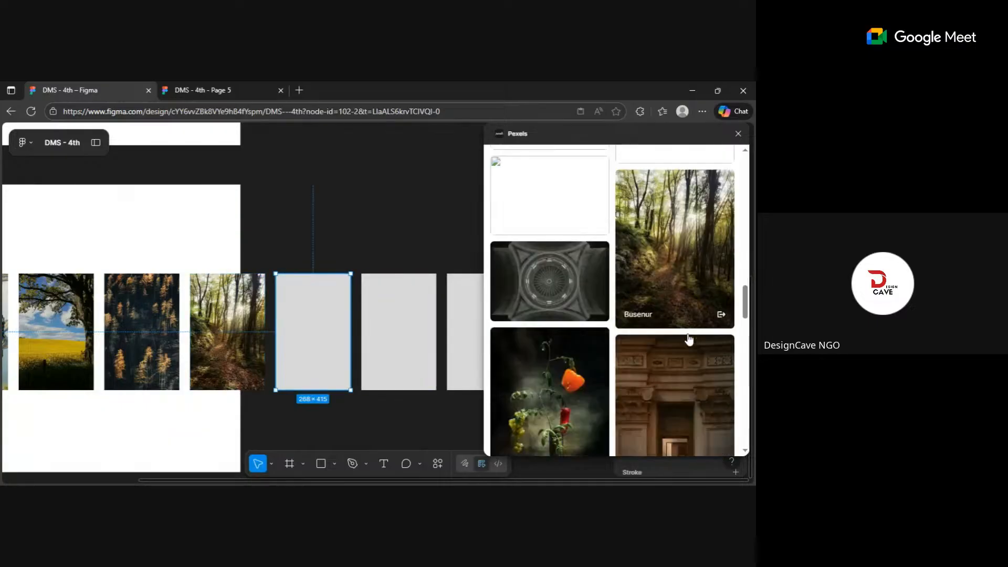
{"action": "scroll", "coordinate": [565, 358], "scroll_direction": "down", "scroll_amount": 8}
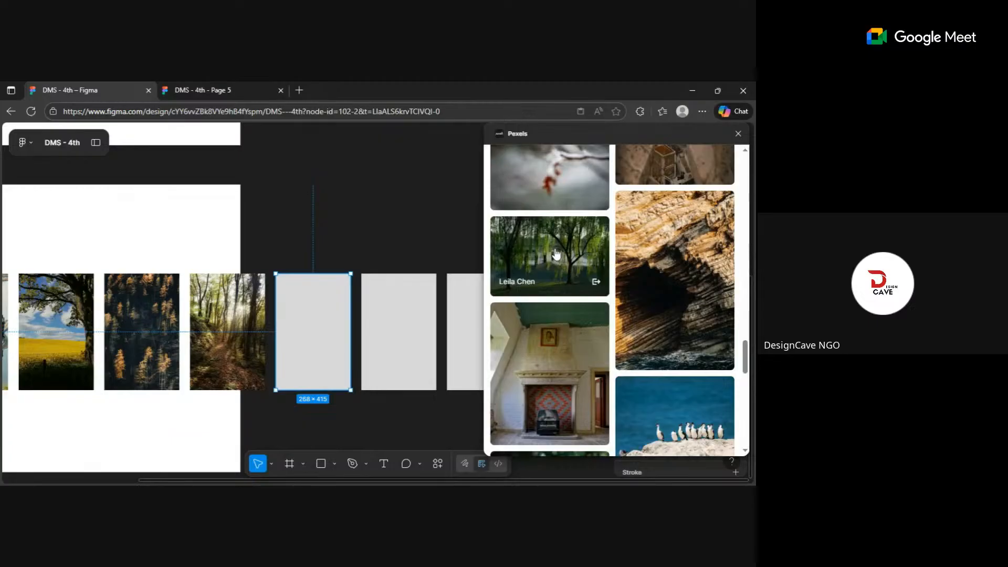
Step: Fill the seventh rectangle in the row with the snow-capped mountain photo under a blue sky
{"action": "left_click", "coordinate": [387, 321]}
{"action": "scroll", "coordinate": [691, 344], "scroll_direction": "down", "scroll_amount": 3}
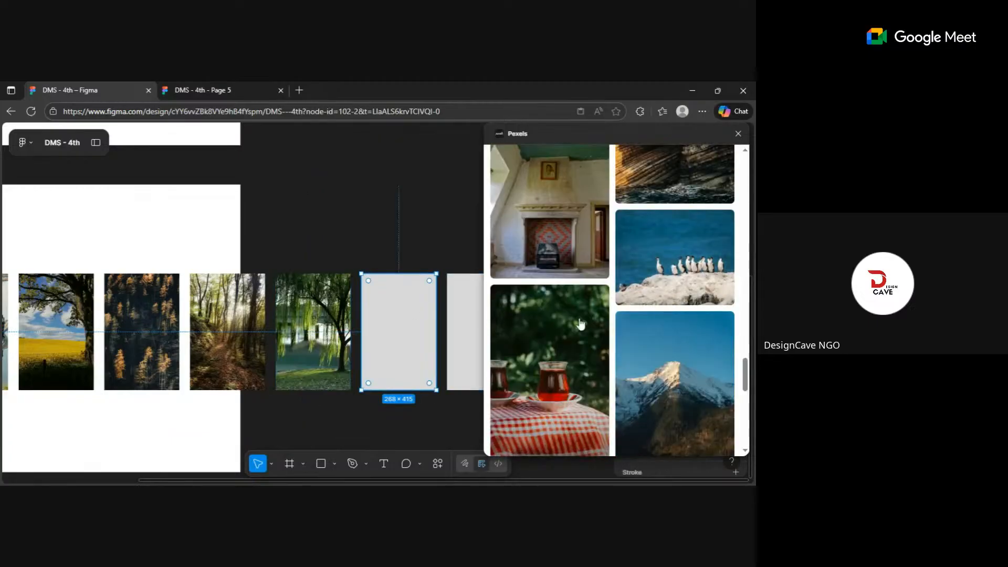
{"action": "scroll", "coordinate": [659, 368], "scroll_direction": "down", "scroll_amount": 3}
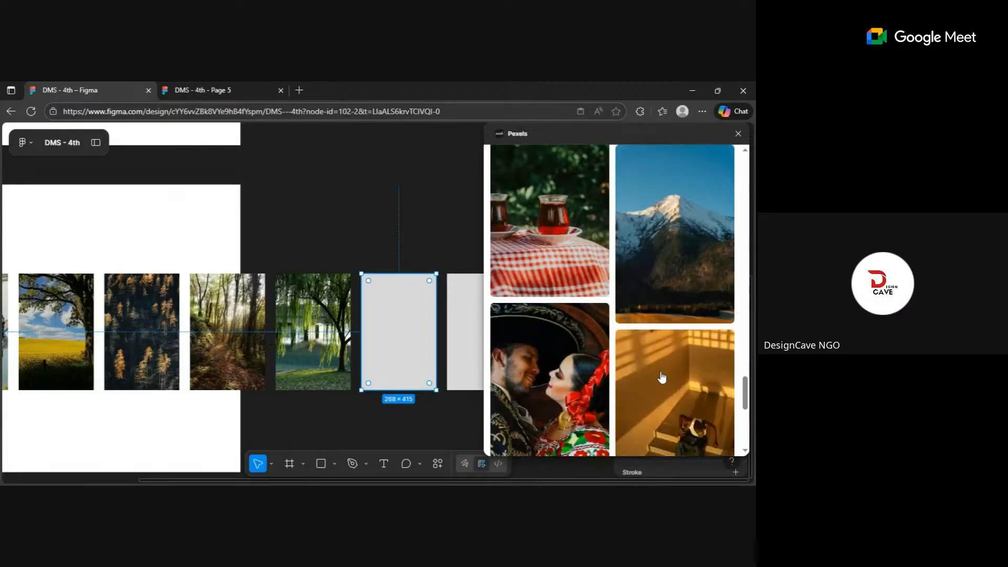
{"action": "left_click", "coordinate": [655, 246]}
Step: Fill the ninth rectangle in the row with the photo of snowy pines below a misty mountain peak from Pexels
{"action": "scroll", "coordinate": [449, 340], "scroll_direction": "right", "scroll_amount": 5}
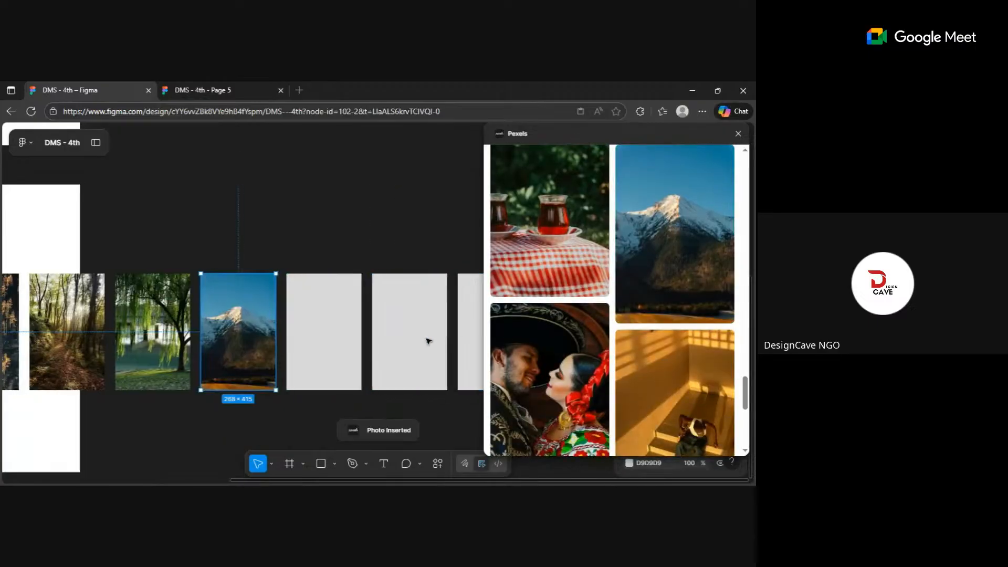
{"action": "left_click", "coordinate": [265, 339]}
{"action": "scroll", "coordinate": [676, 351], "scroll_direction": "down", "scroll_amount": 5}
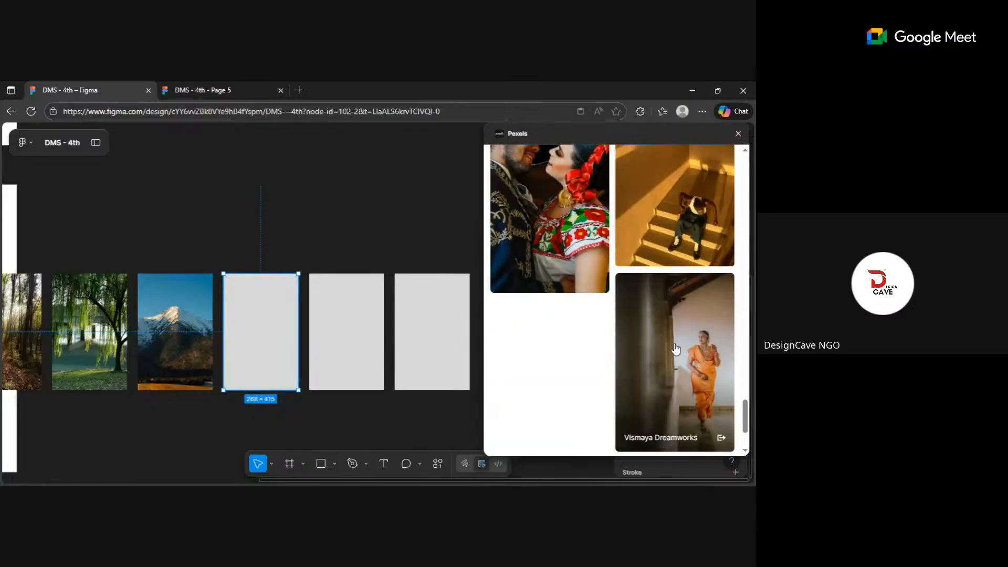
{"action": "scroll", "coordinate": [676, 349], "scroll_direction": "up", "scroll_amount": 10}
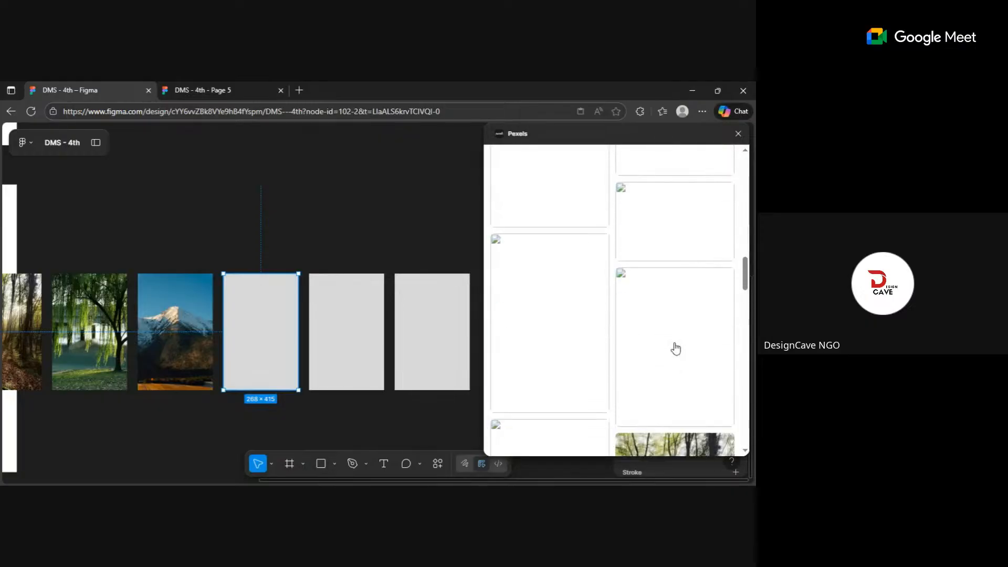
{"action": "scroll", "coordinate": [676, 349], "scroll_direction": "down", "scroll_amount": 10}
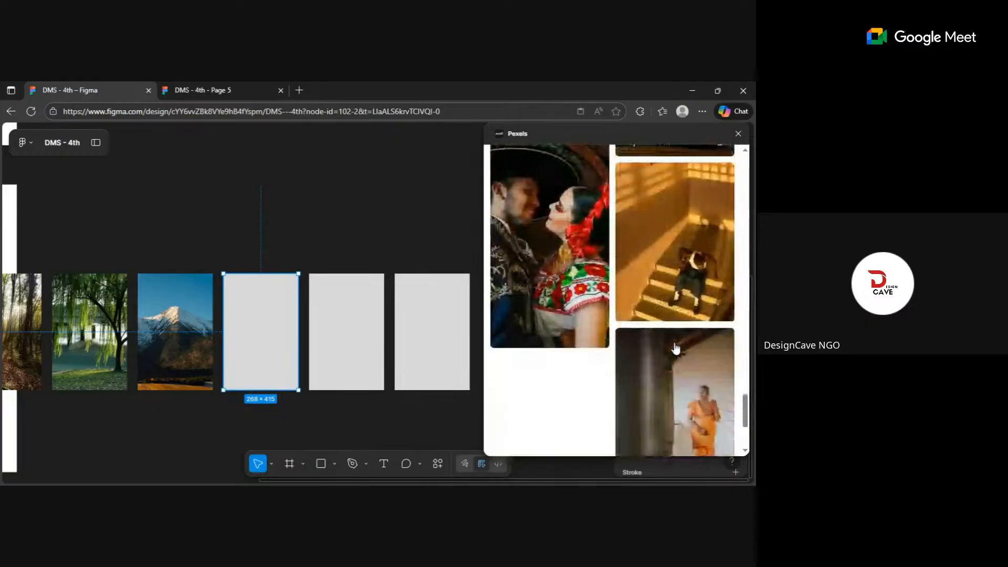
{"action": "scroll", "coordinate": [676, 349], "scroll_direction": "down", "scroll_amount": 3}
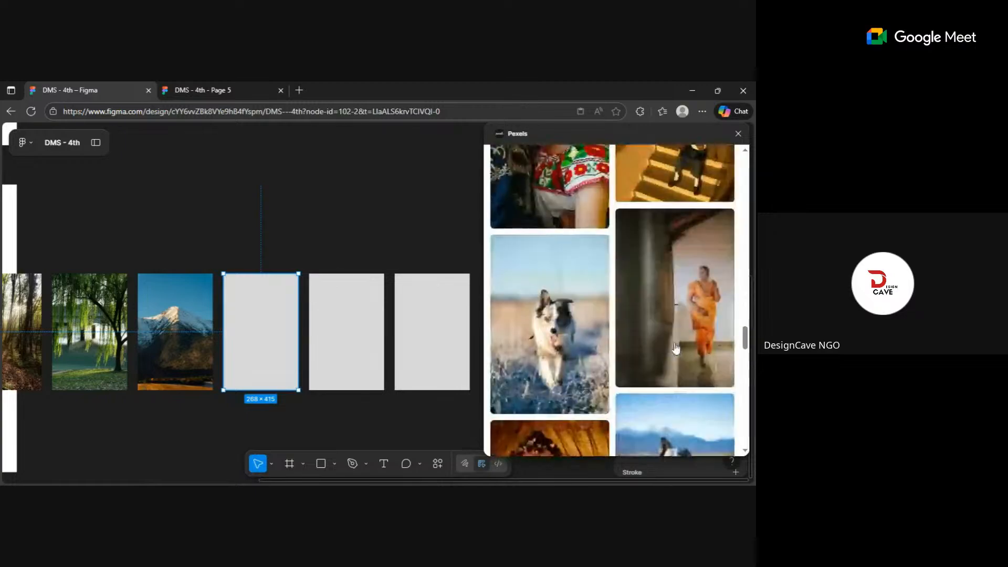
{"action": "scroll", "coordinate": [676, 349], "scroll_direction": "down", "scroll_amount": 5}
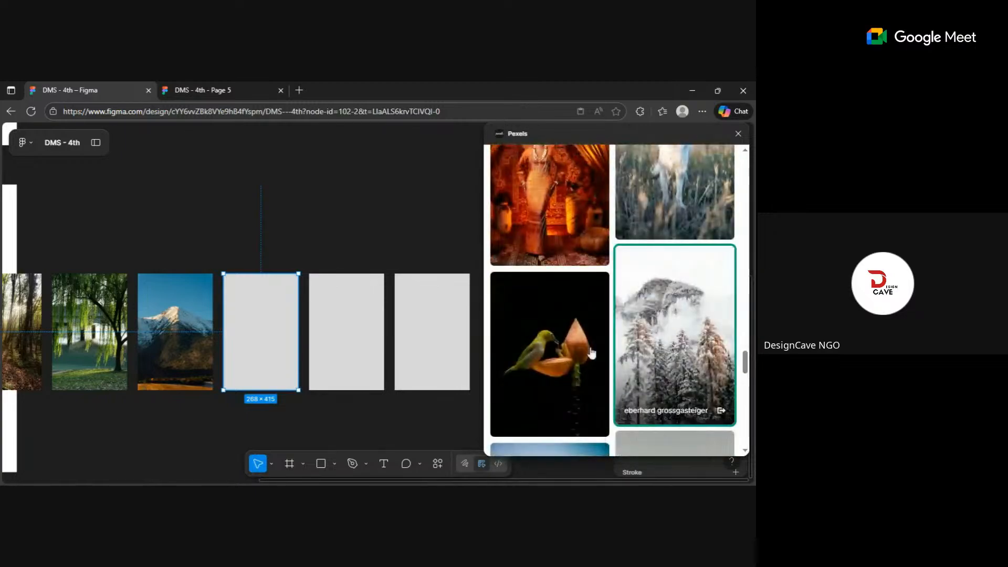
{"action": "left_click", "coordinate": [329, 353]}
{"action": "left_click", "coordinate": [684, 346]}
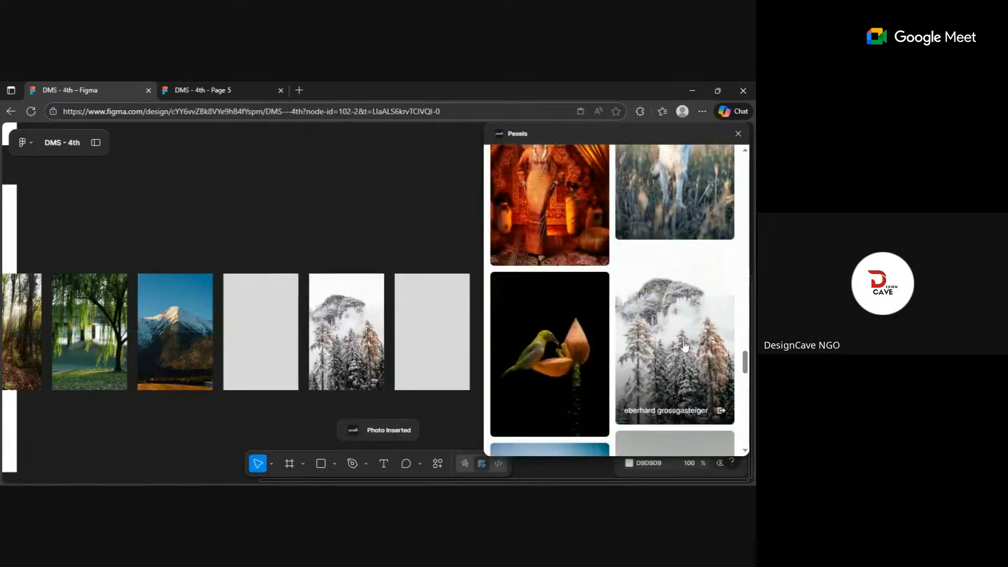
Step: Fill the eighth rectangle in the row with the Pexels photo of a blue boat on misty water
{"action": "scroll", "coordinate": [684, 346], "scroll_direction": "down", "scroll_amount": 5}
{"action": "left_click", "coordinate": [347, 336]}
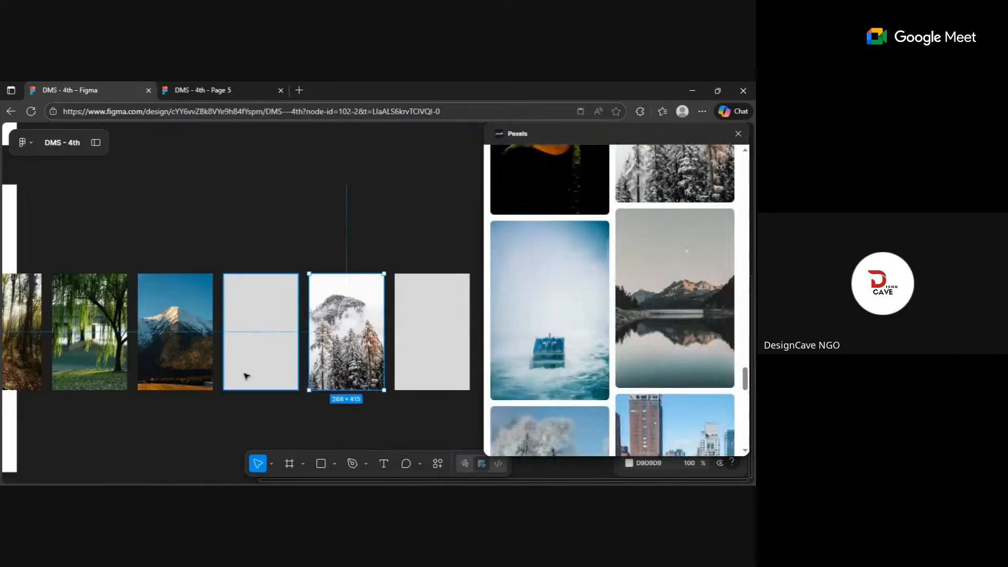
{"action": "left_click", "coordinate": [266, 368]}
{"action": "left_click", "coordinate": [540, 326]}
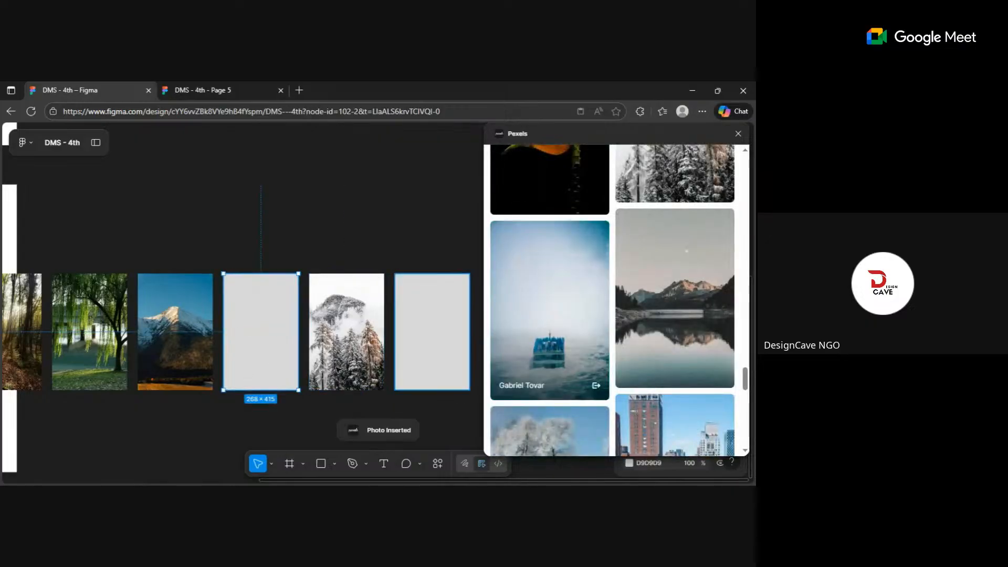
Step: Fill the tenth rectangle in the row with the Pexels photo of rocks by the sea and close the Pexels plugin
{"action": "left_click", "coordinate": [433, 336]}
{"action": "scroll", "coordinate": [671, 334], "scroll_direction": "down", "scroll_amount": 5}
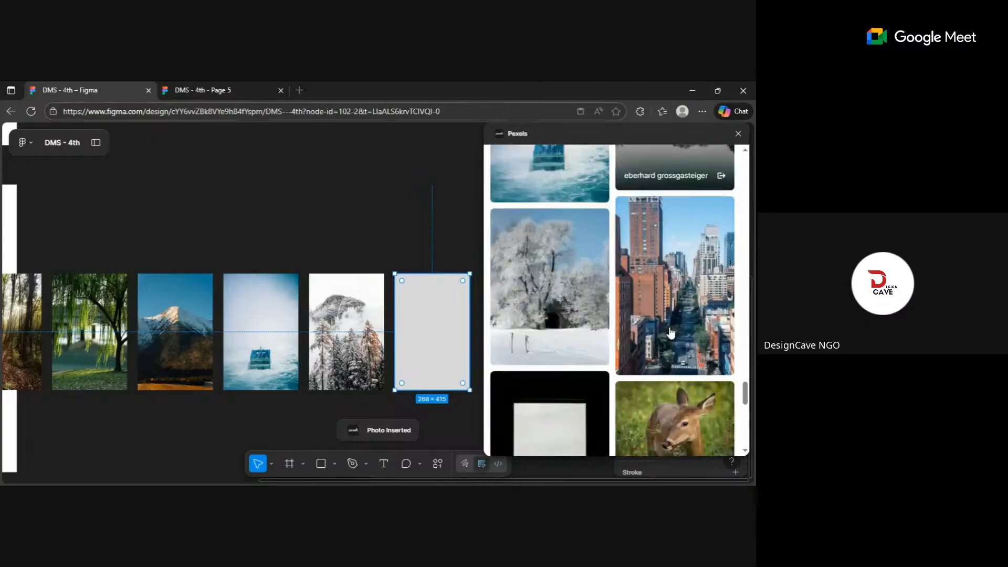
{"action": "scroll", "coordinate": [671, 334], "scroll_direction": "down", "scroll_amount": 10}
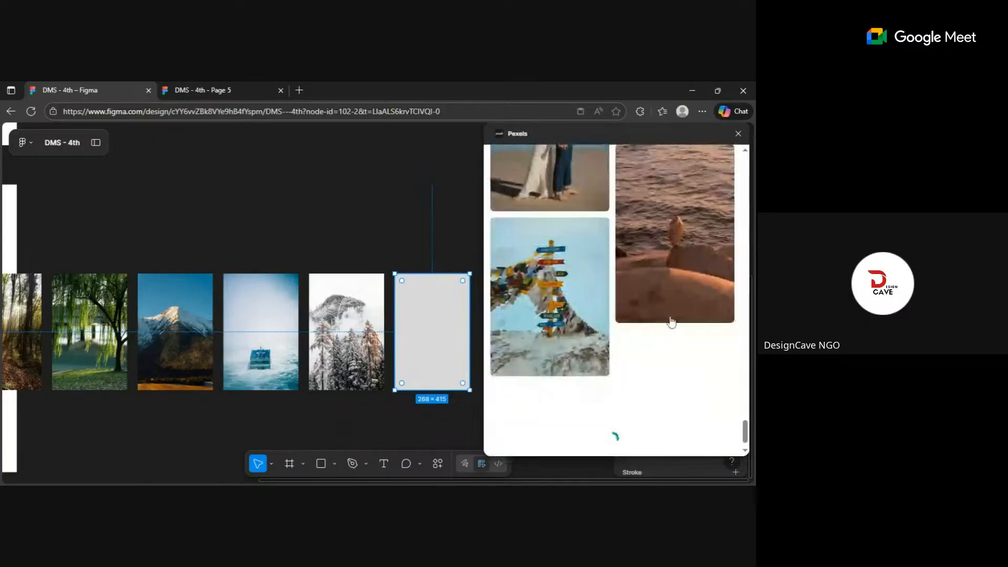
{"action": "left_click", "coordinate": [671, 249]}
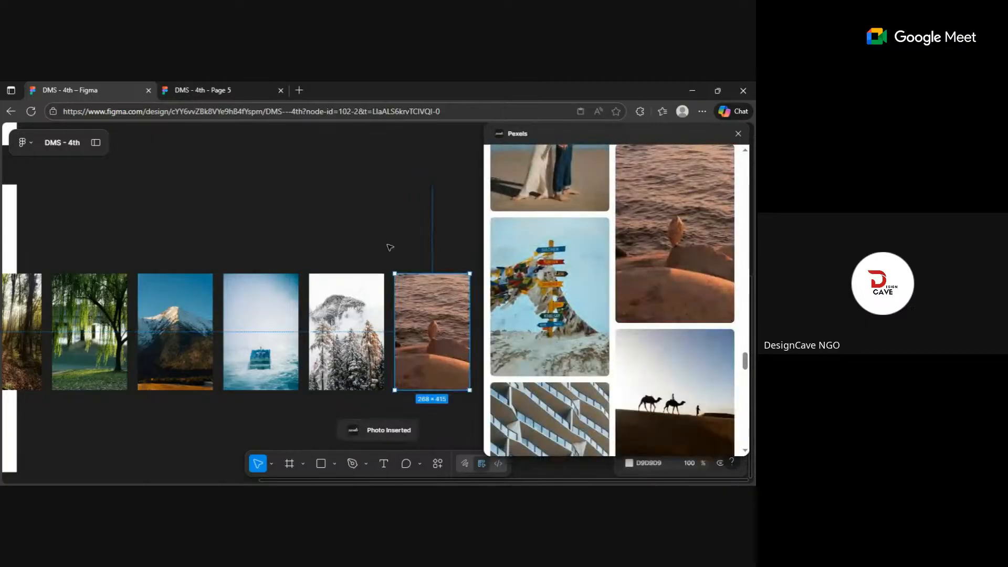
{"action": "left_click", "coordinate": [738, 133]}
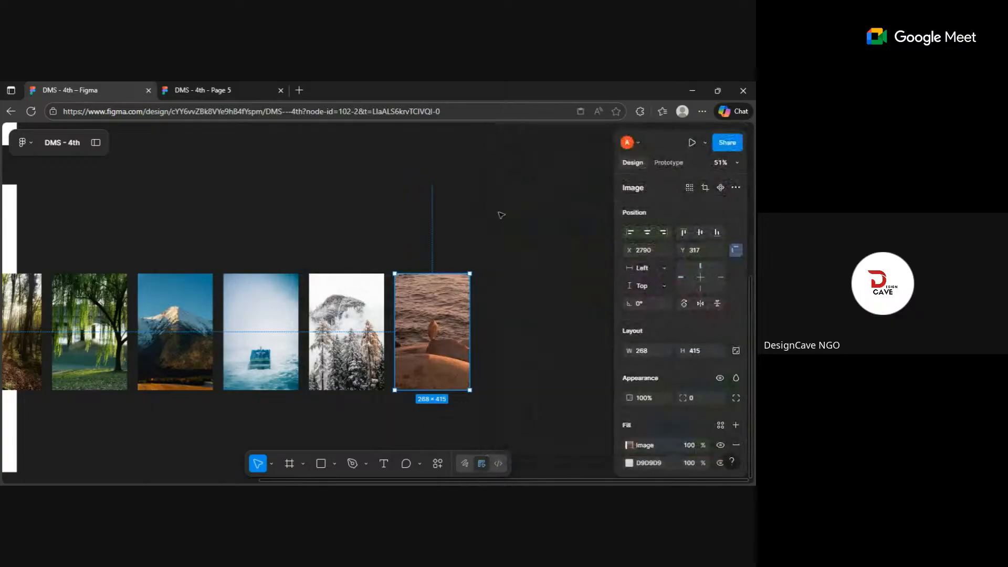
Step: Select all ten images in the row and wrap them in an auto layout frame with horizontal flow
{"action": "scroll", "coordinate": [367, 233], "scroll_direction": "left", "scroll_amount": 15}
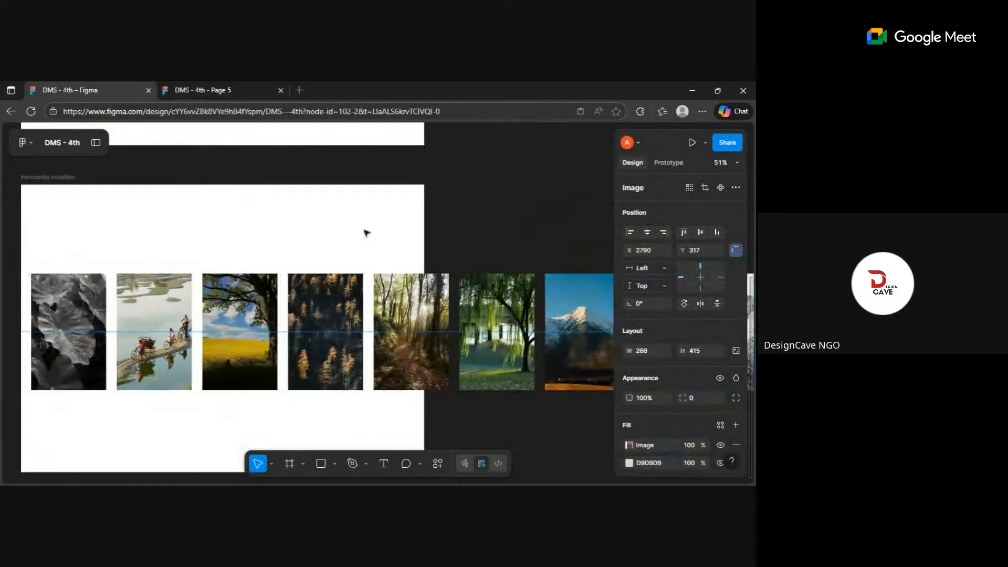
{"action": "scroll", "coordinate": [366, 232], "scroll_direction": "right", "scroll_amount": 3}
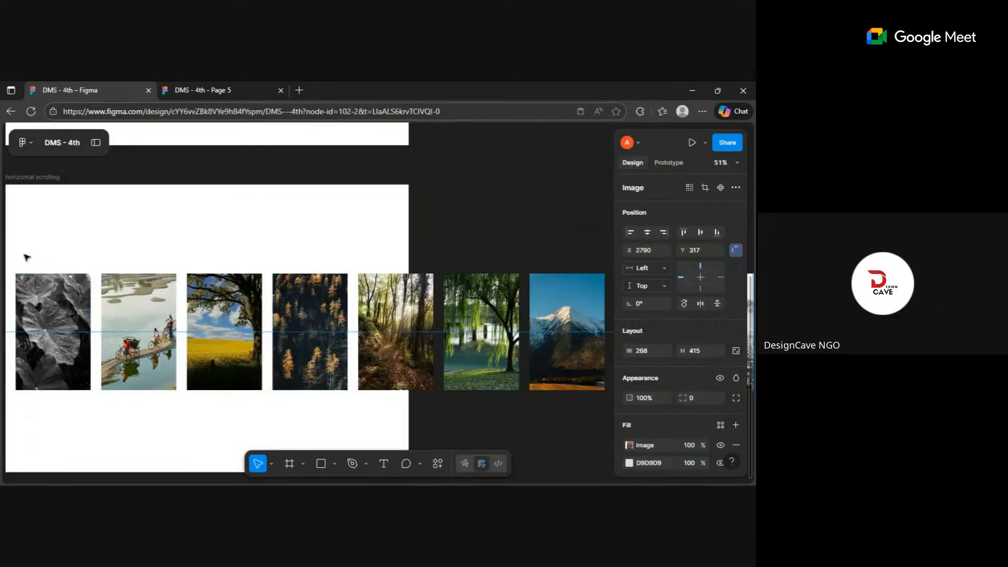
{"action": "left_click_drag", "start_coordinate": [14, 271], "coordinate": [693, 404]}
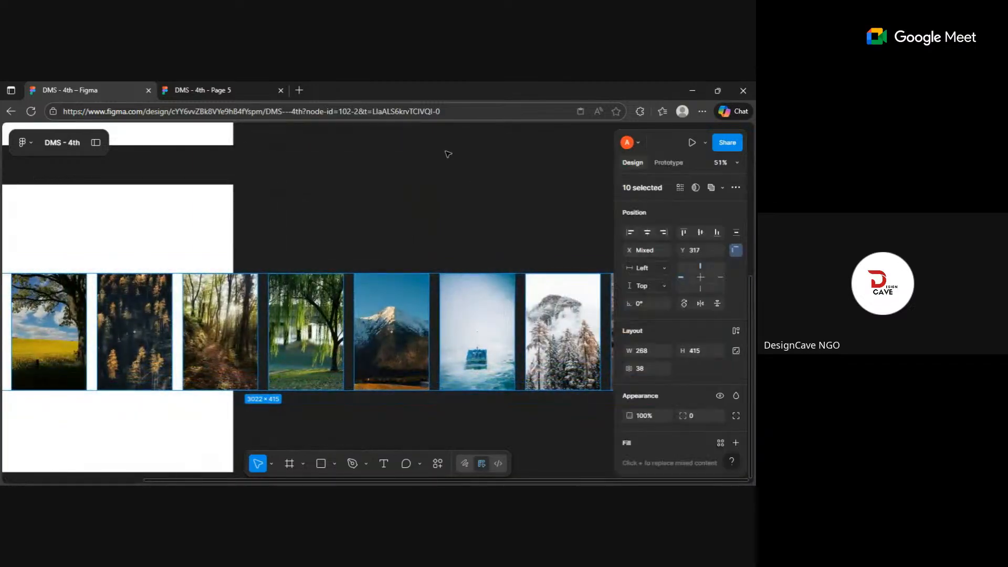
{"action": "right_click", "coordinate": [445, 174]}
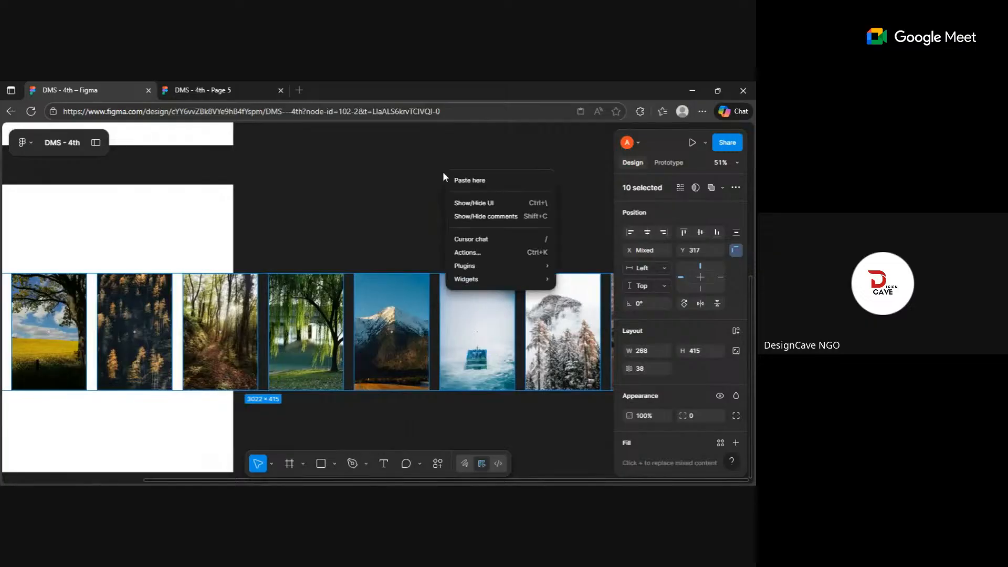
{"action": "left_click", "coordinate": [400, 298]}
{"action": "right_click", "coordinate": [400, 298]}
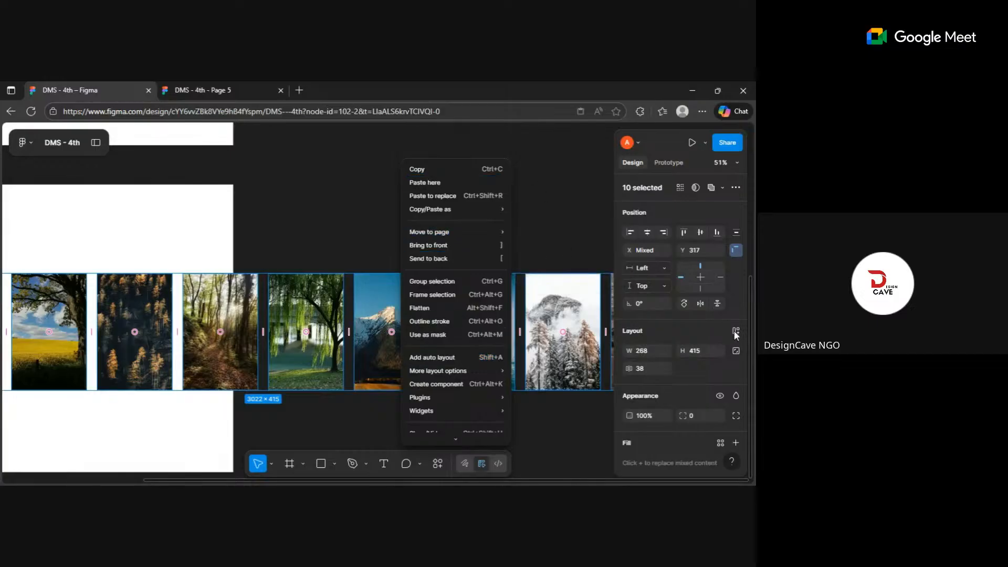
{"action": "key", "text": "Escape"}
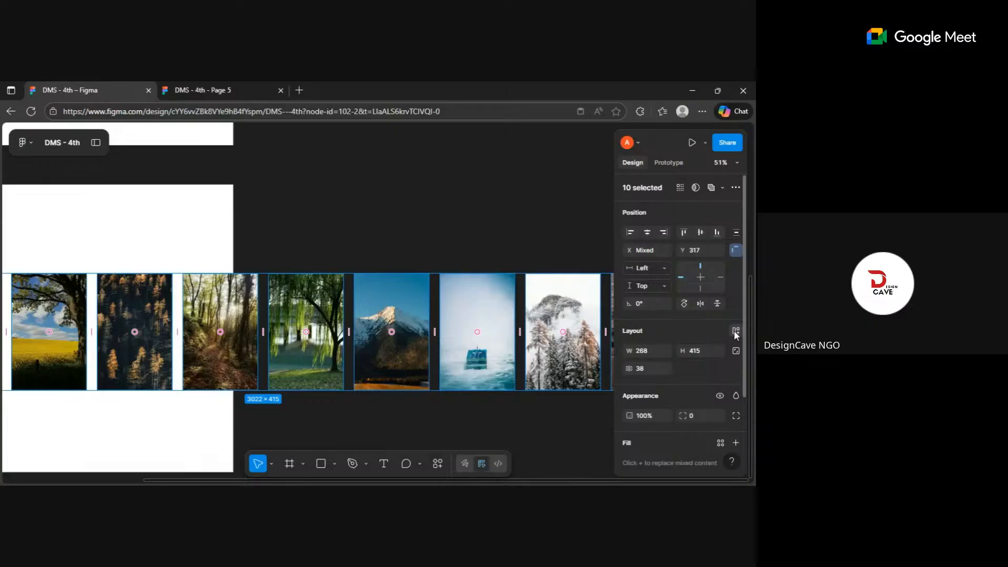
{"action": "left_click", "coordinate": [735, 331]}
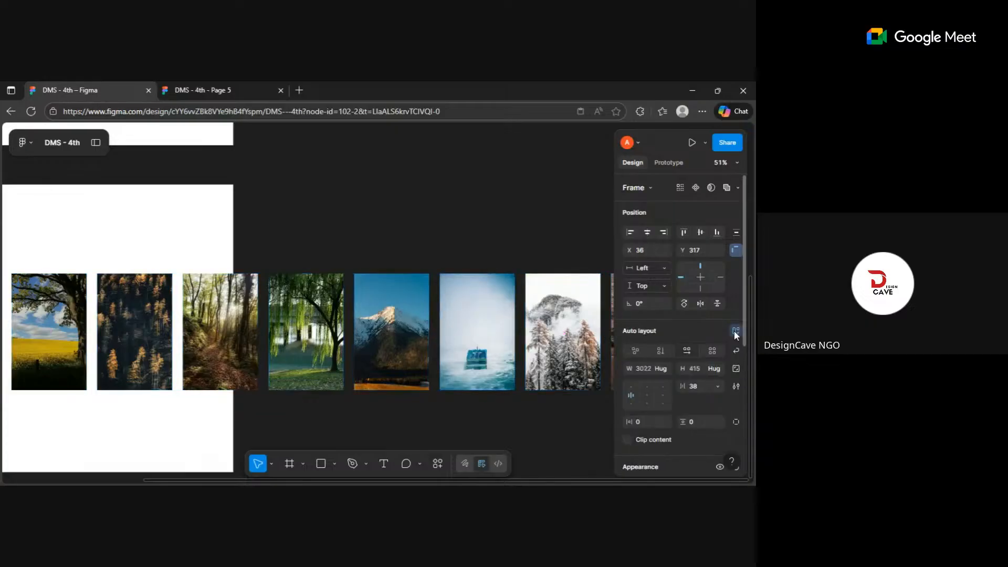
{"action": "left_click", "coordinate": [687, 351]}
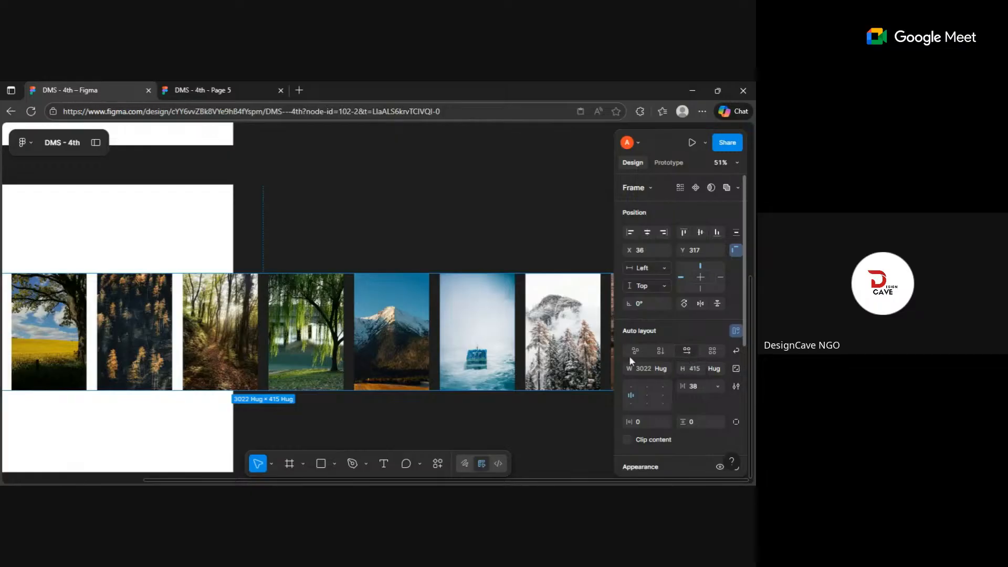
Step: Narrow the image row's auto layout frame to about 1362 wide, inside the desktop frame, and clip its content
{"action": "scroll", "coordinate": [512, 346], "scroll_direction": "right", "scroll_amount": 3}
{"action": "scroll", "coordinate": [512, 346], "scroll_direction": "right", "scroll_amount": 2}
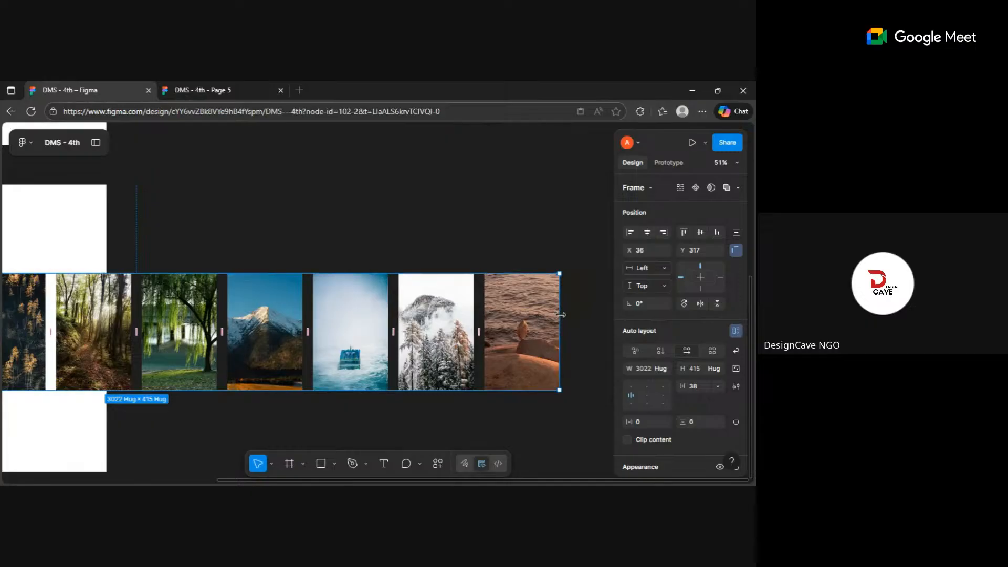
{"action": "scroll", "coordinate": [447, 334], "scroll_direction": "left", "scroll_amount": 3}
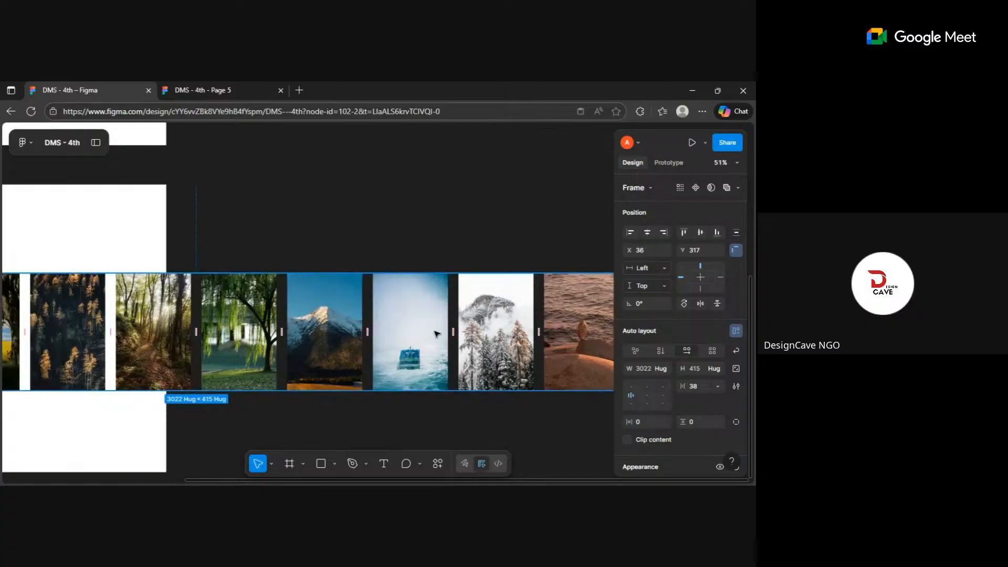
{"action": "scroll", "coordinate": [437, 334], "scroll_direction": "left", "scroll_amount": 6}
{"action": "scroll", "coordinate": [586, 348], "scroll_direction": "right", "scroll_amount": 4}
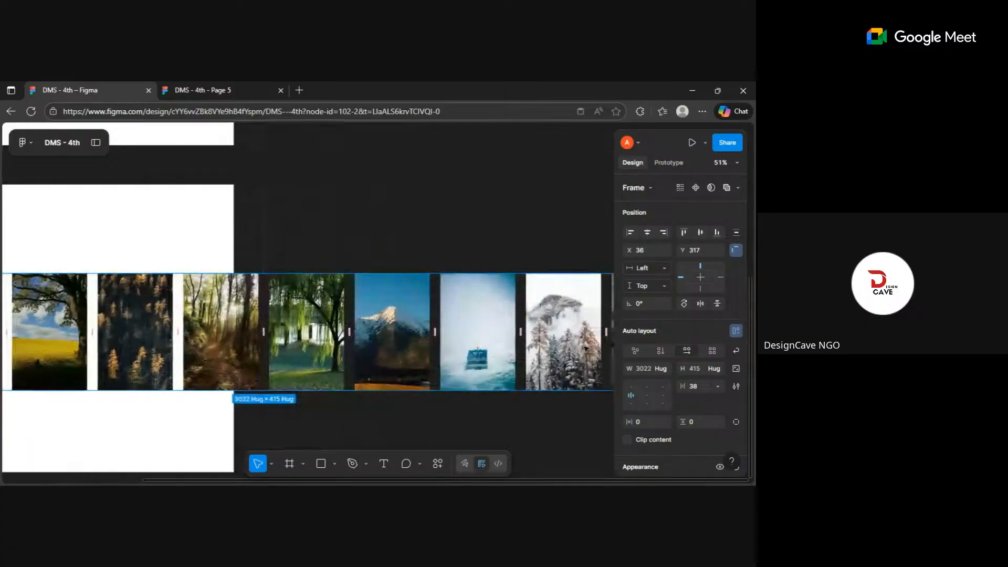
{"action": "scroll", "coordinate": [585, 348], "scroll_direction": "right", "scroll_amount": 4}
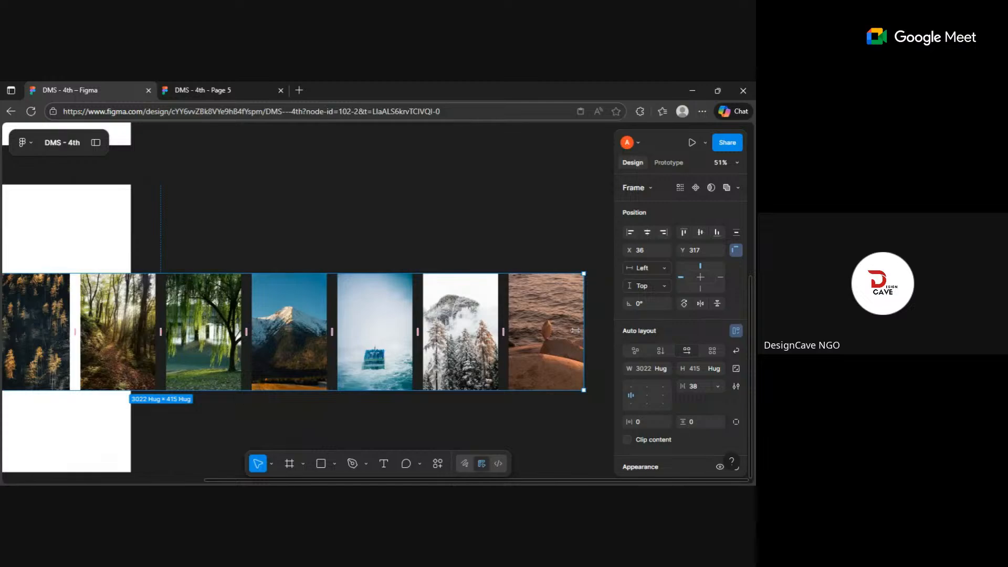
{"action": "left_click_drag", "start_coordinate": [575, 330], "coordinate": [120, 321]}
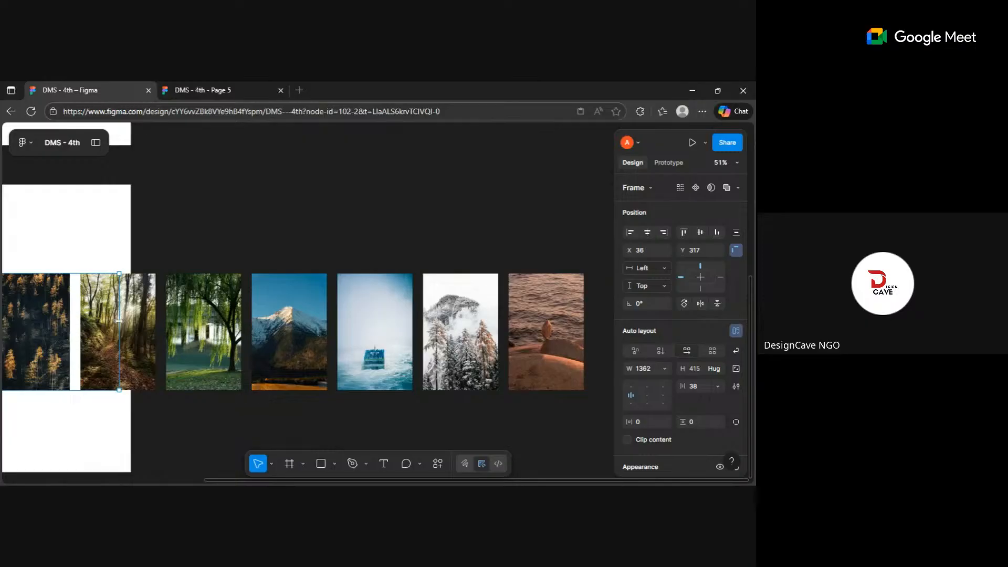
{"action": "scroll", "coordinate": [24, 331], "scroll_direction": "left", "scroll_amount": 6}
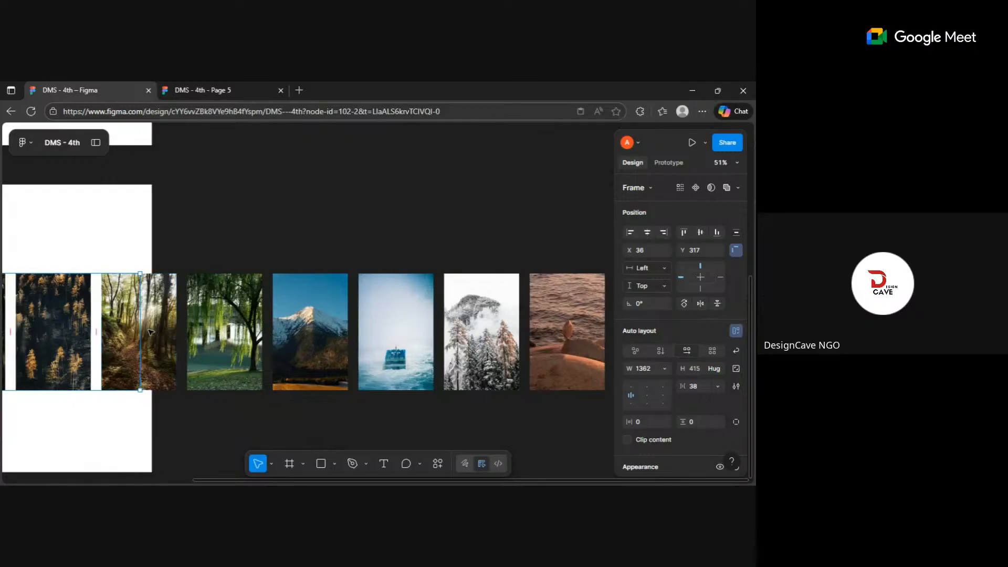
{"action": "scroll", "coordinate": [158, 321], "scroll_direction": "left", "scroll_amount": 3}
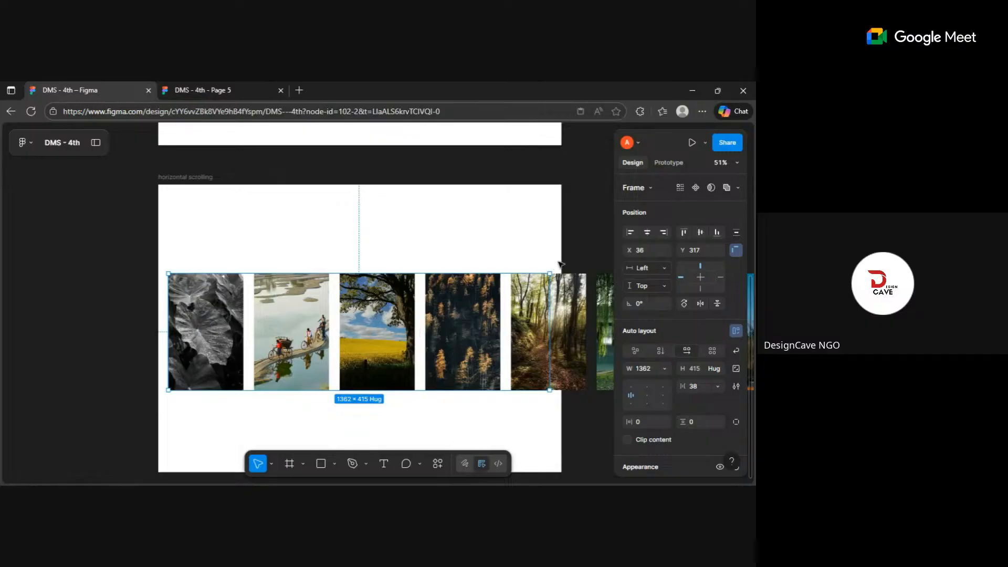
{"action": "scroll", "coordinate": [677, 358], "scroll_direction": "down", "scroll_amount": 5}
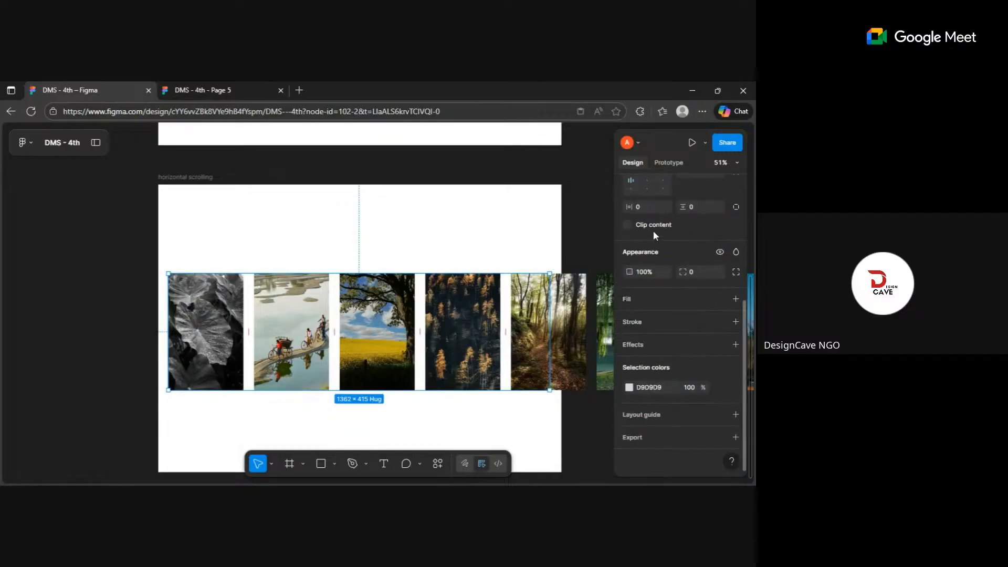
{"action": "left_click", "coordinate": [628, 225]}
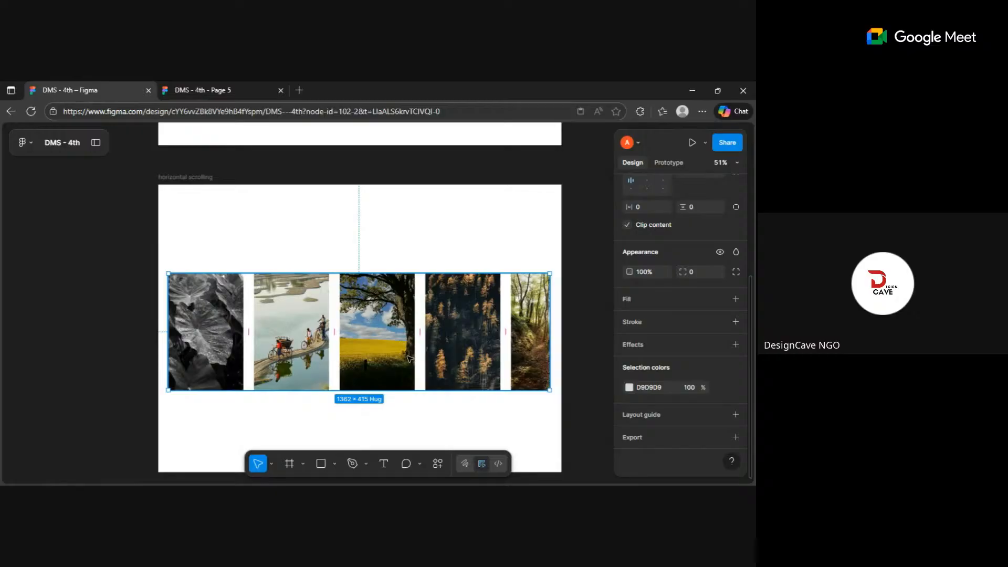
Step: Center the image row frame vertically and horizontally within the horizontal scrolling frame
{"action": "scroll", "coordinate": [699, 266], "scroll_direction": "up", "scroll_amount": 4}
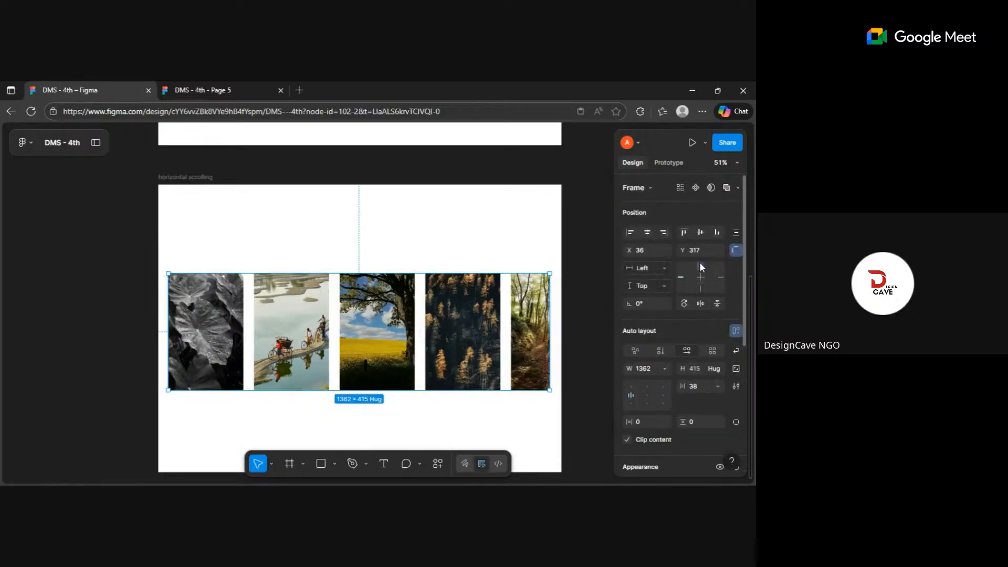
{"action": "left_click", "coordinate": [702, 233]}
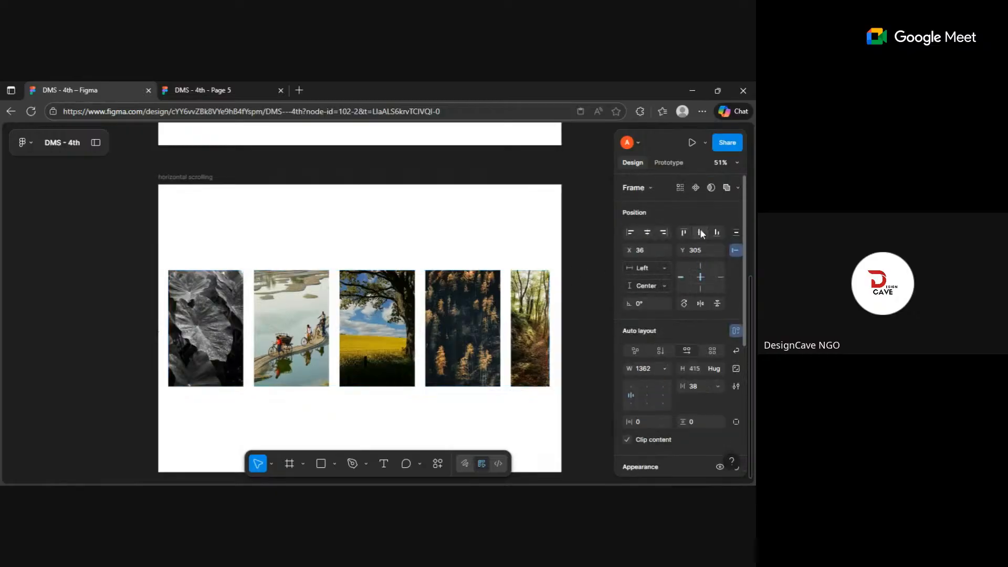
{"action": "left_click", "coordinate": [648, 232]}
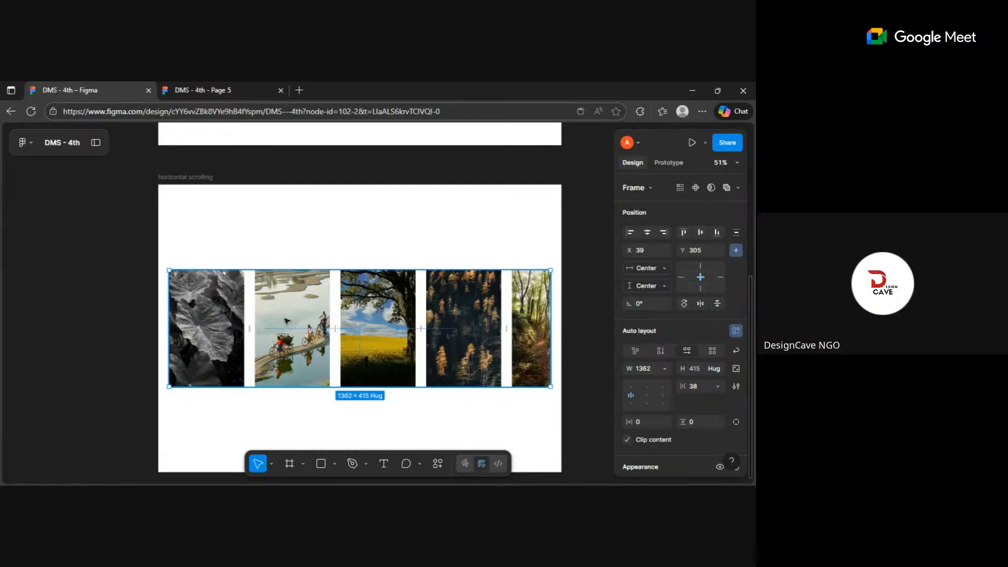
Step: Set the image row frame's prototype overflow scrolling to Horizontal
{"action": "left_click", "coordinate": [676, 163]}
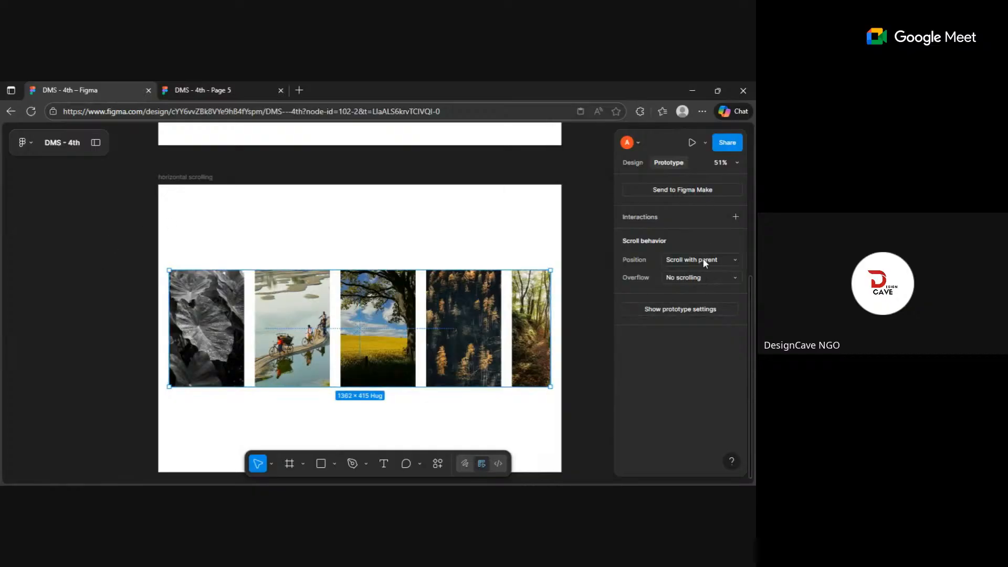
{"action": "left_click", "coordinate": [694, 280]}
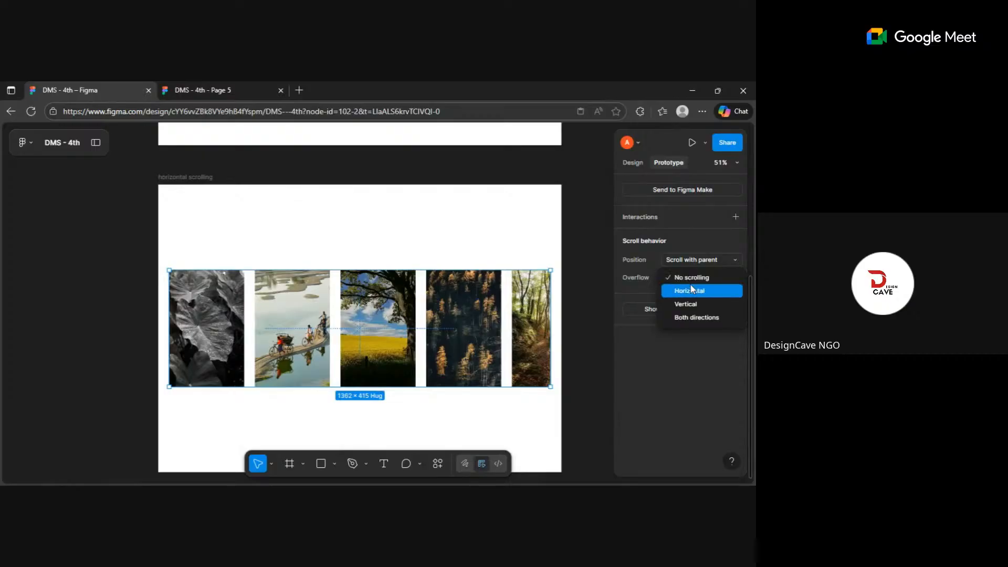
{"action": "left_click", "coordinate": [691, 292]}
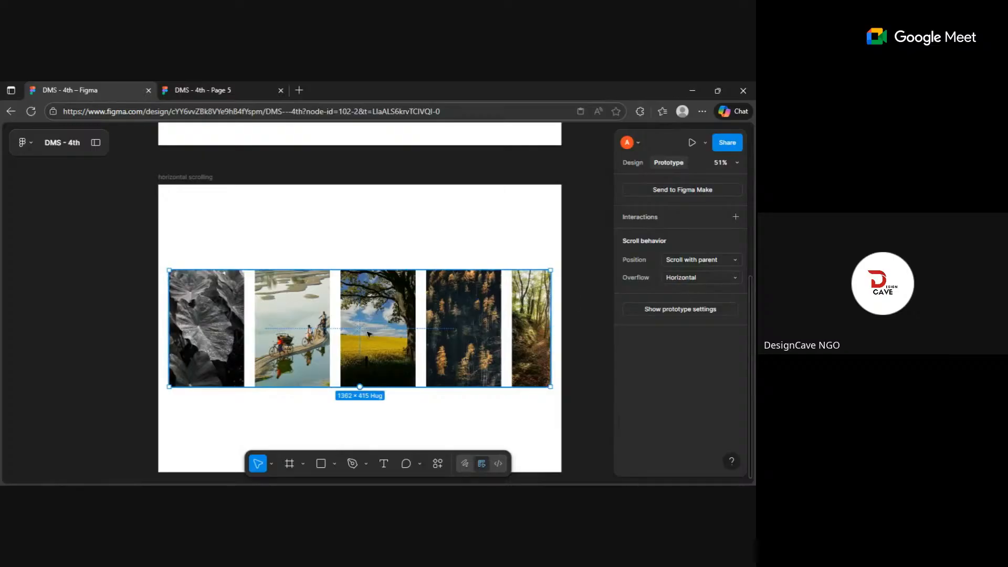
Step: Present the prototype with Fit width scaling, check the image row, and return to the design file
{"action": "left_click", "coordinate": [706, 143]}
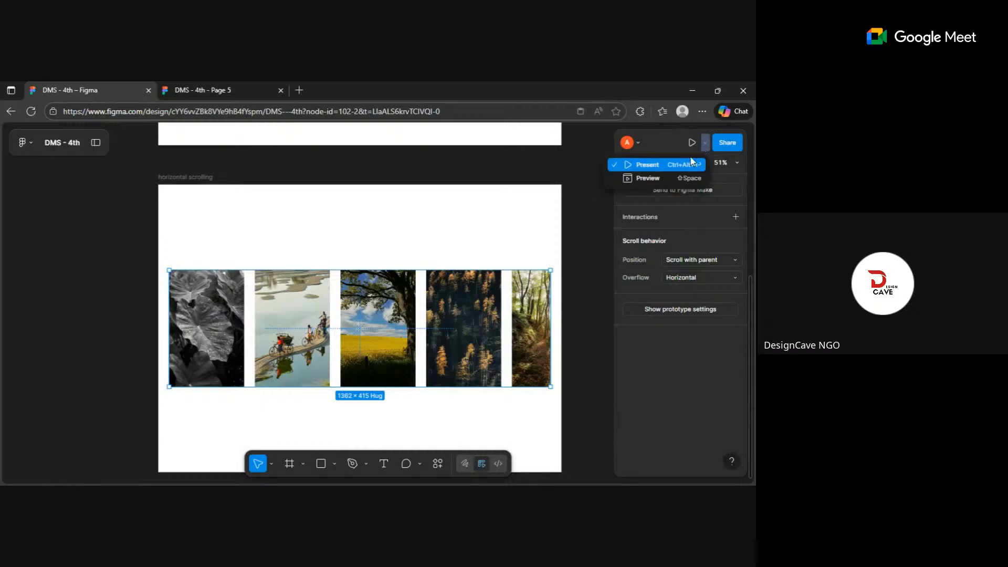
{"action": "left_click", "coordinate": [675, 165]}
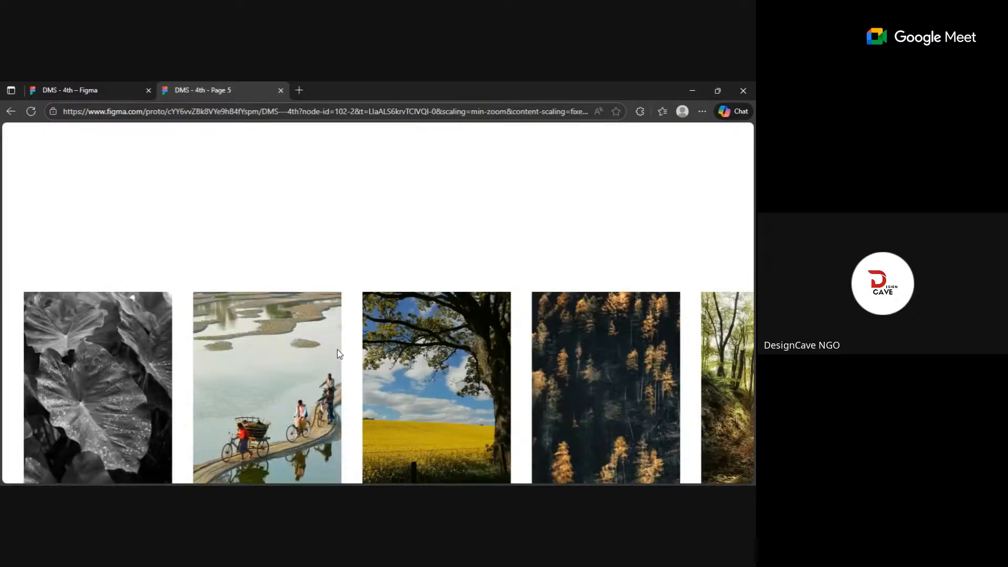
{"action": "left_click", "coordinate": [714, 137]}
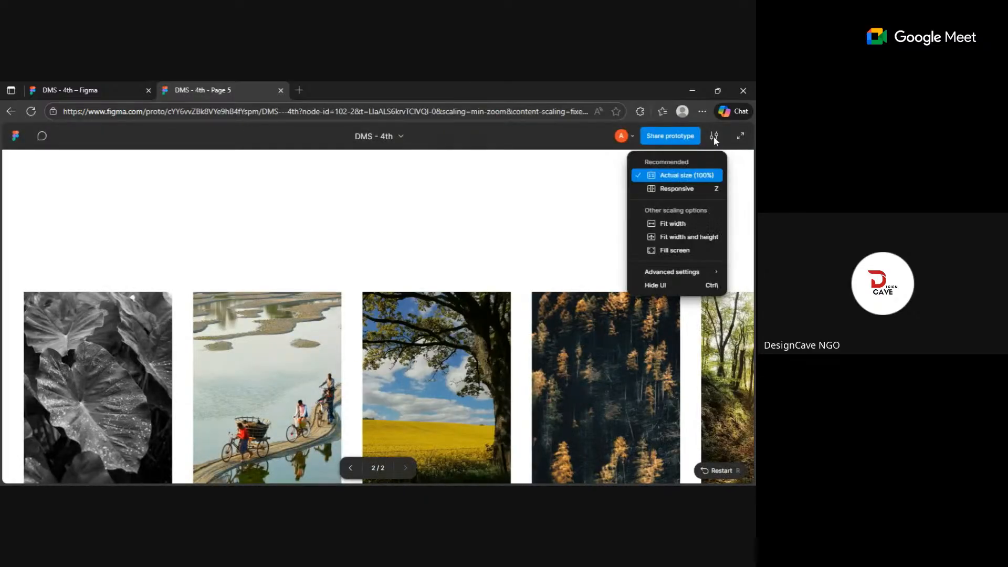
{"action": "left_click", "coordinate": [677, 224]}
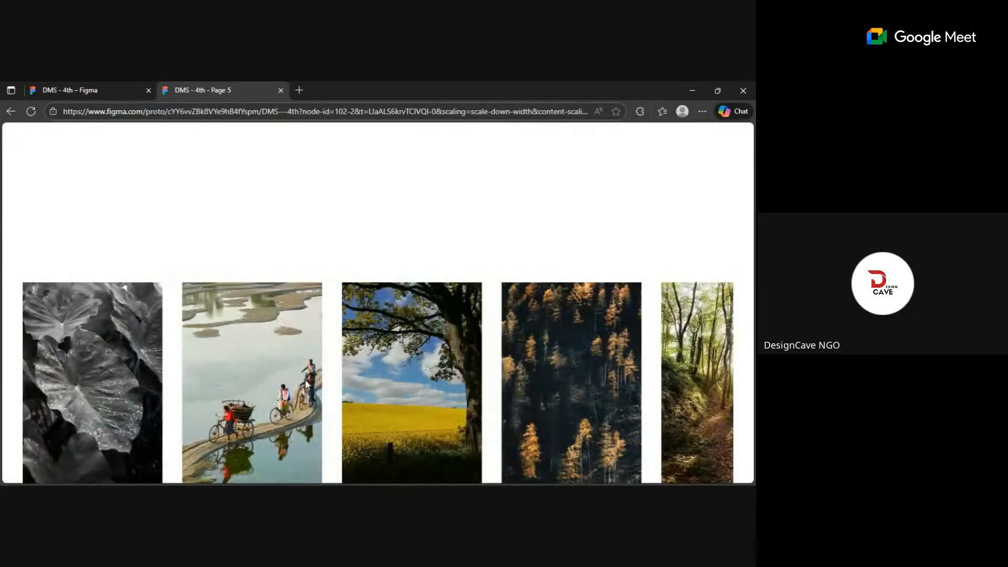
{"action": "scroll", "coordinate": [279, 372], "scroll_direction": "down", "scroll_amount": 2}
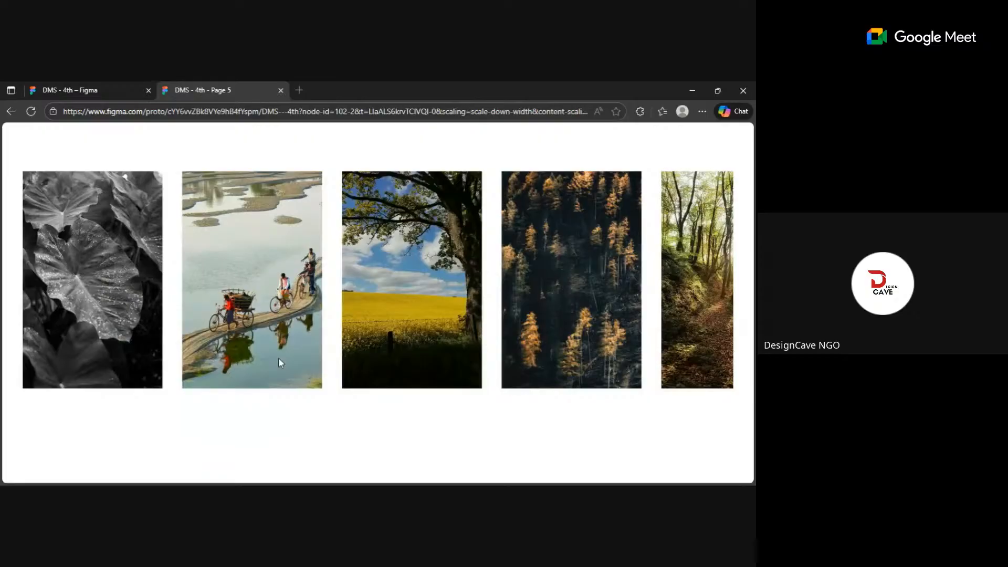
{"action": "scroll", "coordinate": [278, 320], "scroll_direction": "up", "scroll_amount": 1}
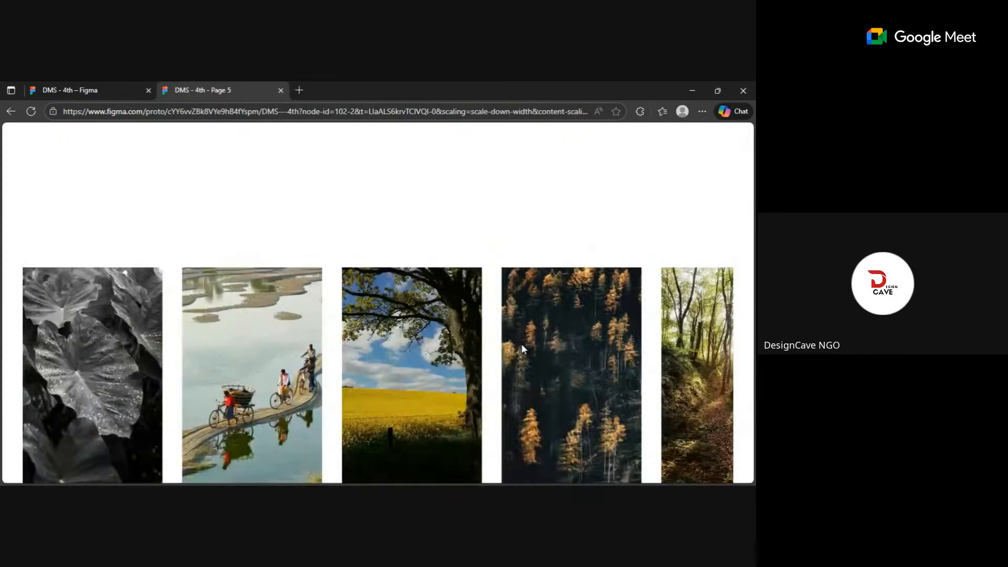
{"action": "left_click", "coordinate": [79, 90]}
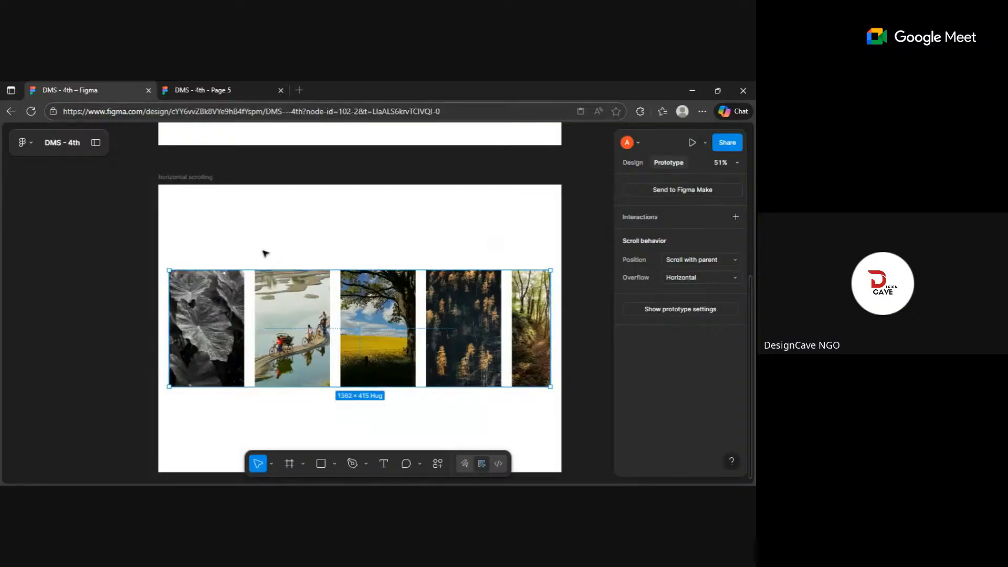
Step: Draw a wide ellipse of about 1590 × 265 across the upper edge of the image row, extending past both frame sides
{"action": "left_click", "coordinate": [373, 252]}
{"action": "left_click", "coordinate": [334, 464]}
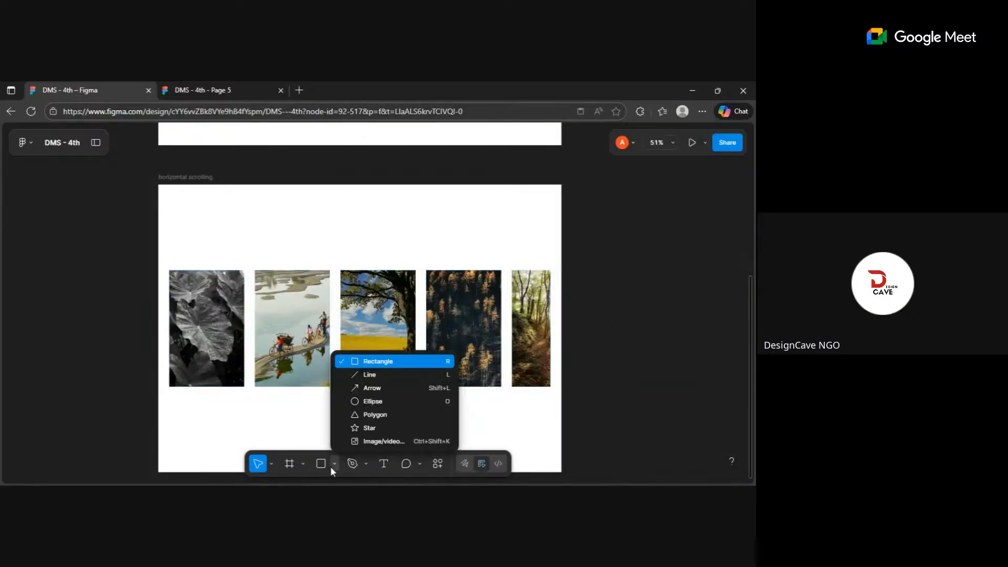
{"action": "left_click", "coordinate": [342, 401]}
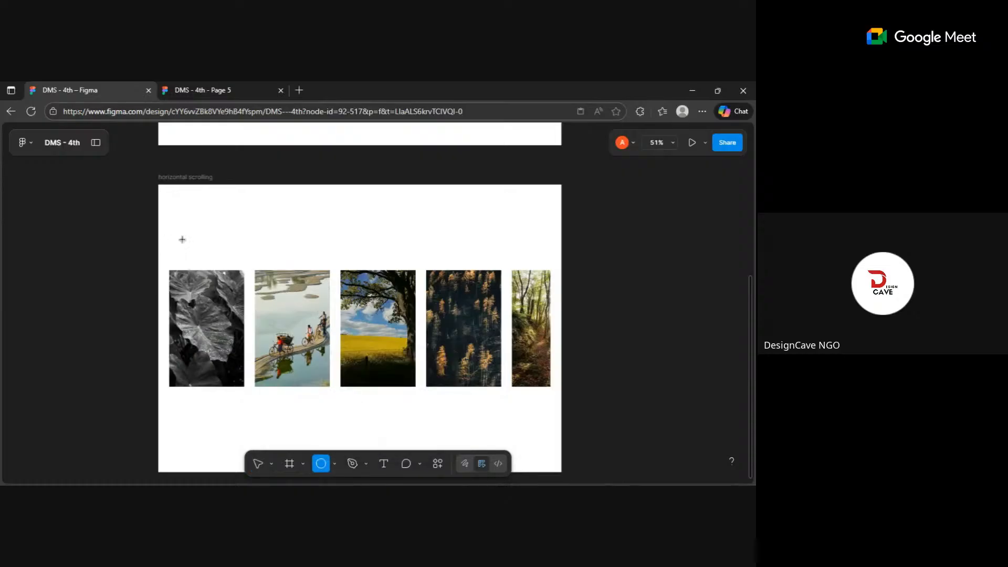
{"action": "mouse_move", "coordinate": [158, 240]}
{"action": "left_mouse_down"}
{"action": "mouse_move", "coordinate": [337, 261]}
{"action": "mouse_move", "coordinate": [522, 261]}
{"action": "mouse_move", "coordinate": [562, 273]}
{"action": "mouse_move", "coordinate": [572, 288]}
{"action": "left_mouse_up"}
{"action": "left_click_drag", "start_coordinate": [154, 258], "coordinate": [141, 258]}
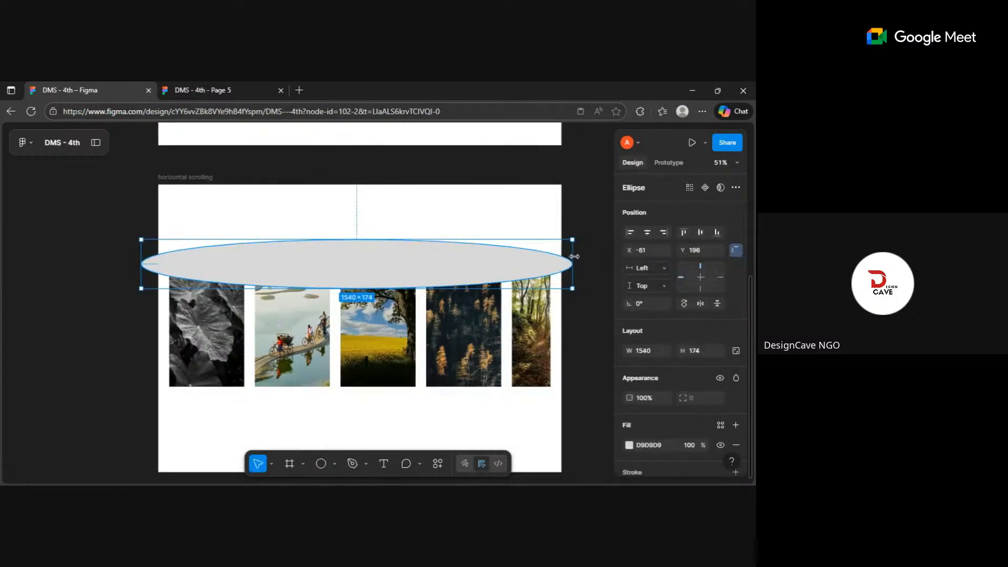
{"action": "left_click_drag", "start_coordinate": [576, 257], "coordinate": [582, 257]}
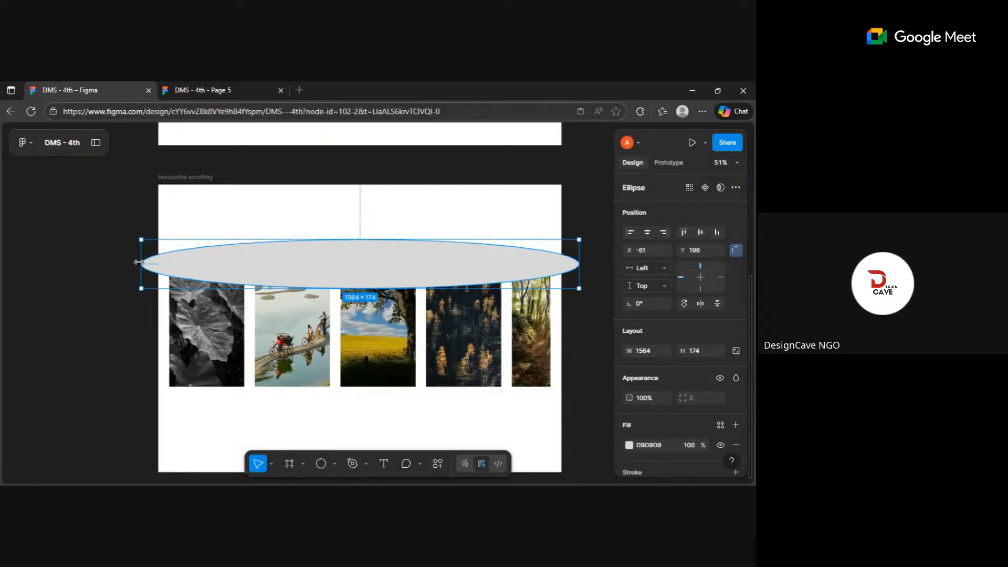
{"action": "left_click_drag", "start_coordinate": [141, 264], "coordinate": [134, 264]}
{"action": "left_click_drag", "start_coordinate": [372, 238], "coordinate": [371, 227]}
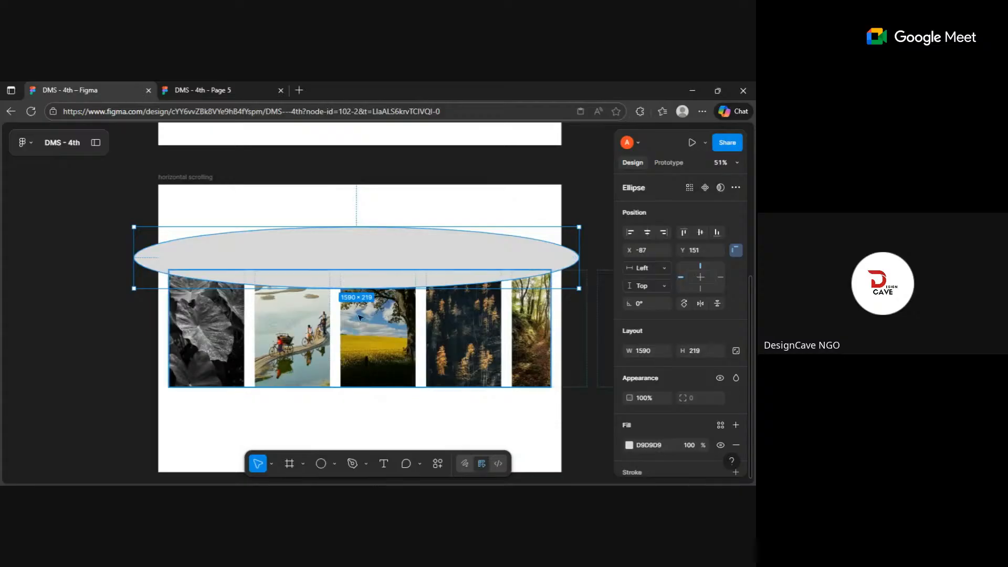
{"action": "left_click_drag", "start_coordinate": [348, 289], "coordinate": [350, 301]}
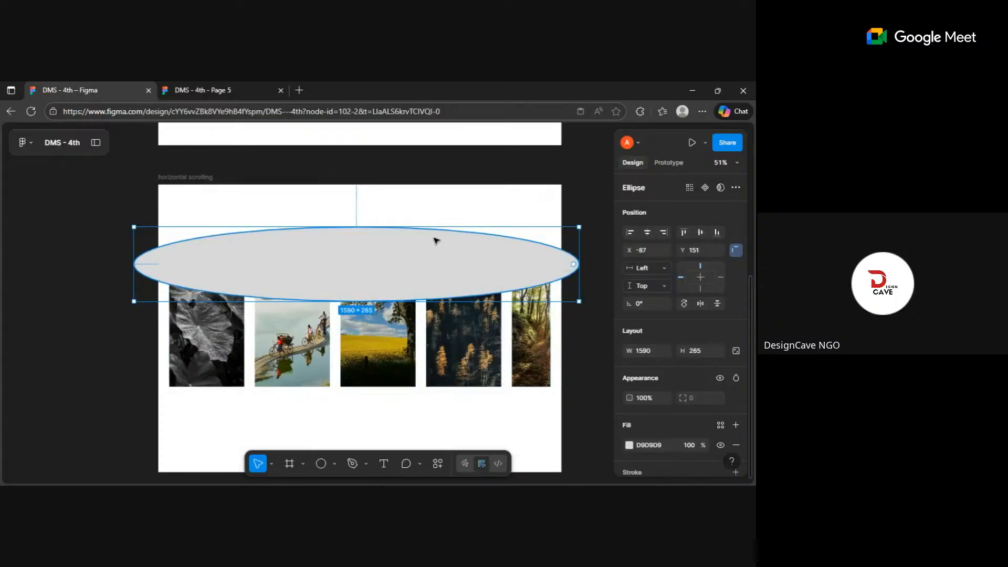
Step: Duplicate the ellipse over the lower edge of the image row at about Y 633 and center both ellipses horizontally in the frame
{"action": "left_click_drag", "start_coordinate": [418, 250], "coordinate": [425, 388]}
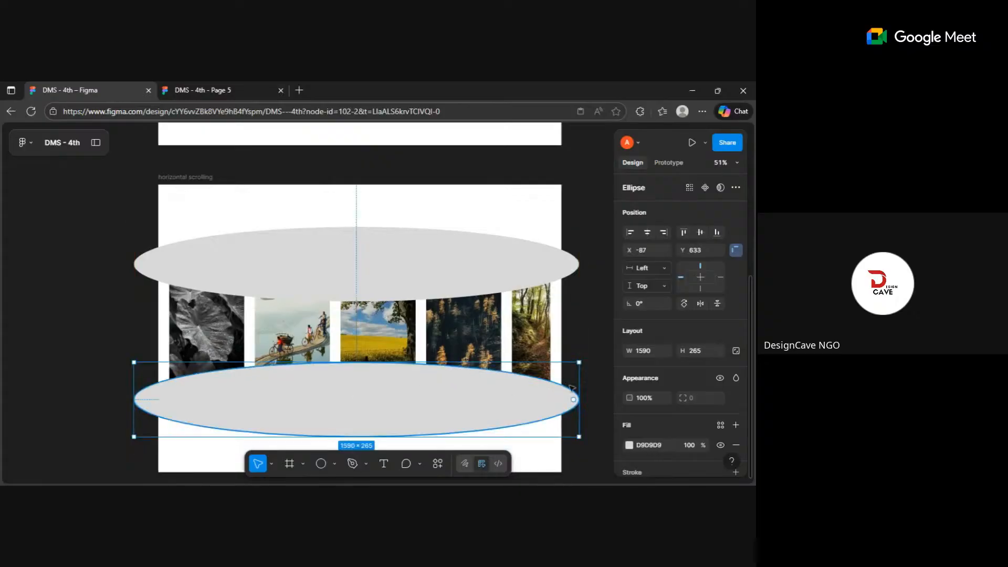
{"action": "left_click", "coordinate": [648, 232]}
{"action": "left_click", "coordinate": [457, 287]}
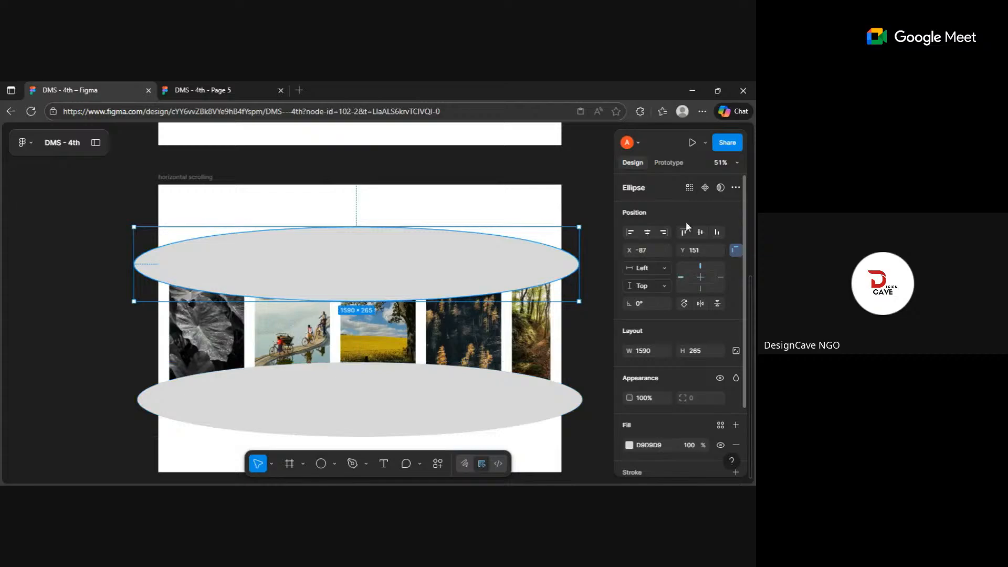
{"action": "left_click", "coordinate": [648, 232]}
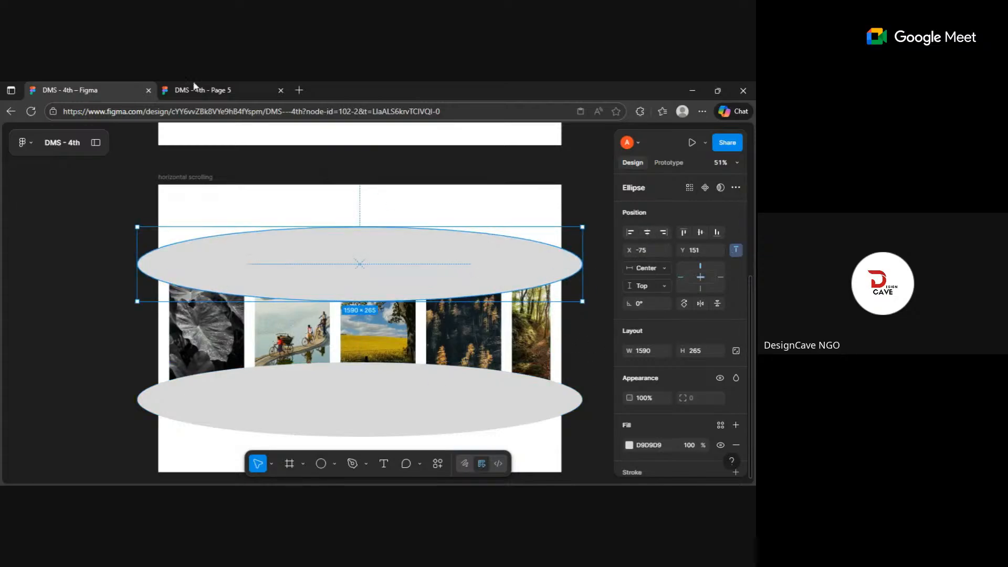
Step: Check how the two ellipses cover the images in the presented prototype and return to the design file
{"action": "left_click", "coordinate": [209, 90]}
{"action": "scroll", "coordinate": [367, 346], "scroll_direction": "up", "scroll_amount": 3}
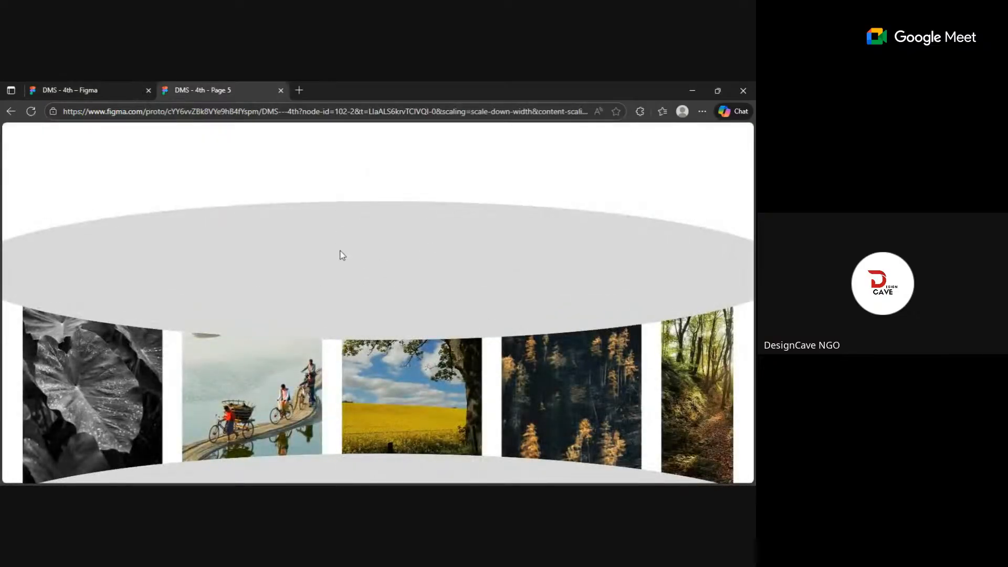
{"action": "left_click", "coordinate": [85, 88]}
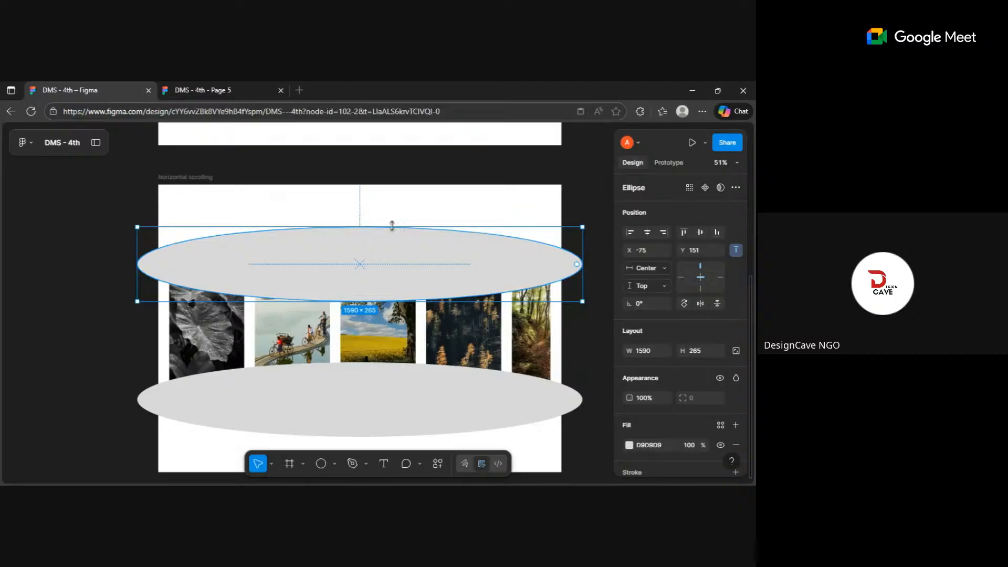
Step: Recolor both ellipses with the frame's white background, FFFFFF, using the color sampler
{"action": "key", "text": "i"}
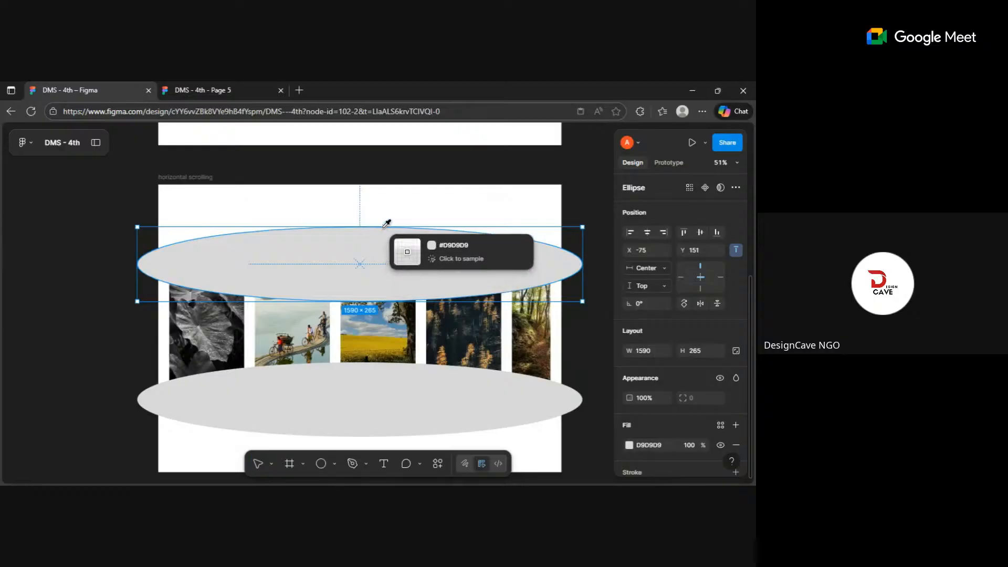
{"action": "left_click", "coordinate": [393, 204]}
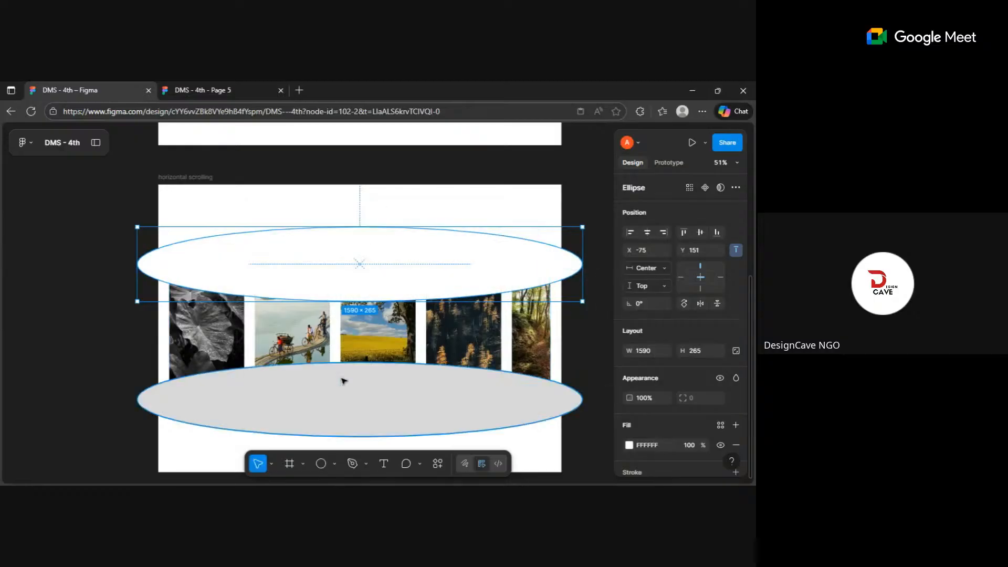
{"action": "left_click", "coordinate": [342, 400]}
{"action": "key", "text": "i"}
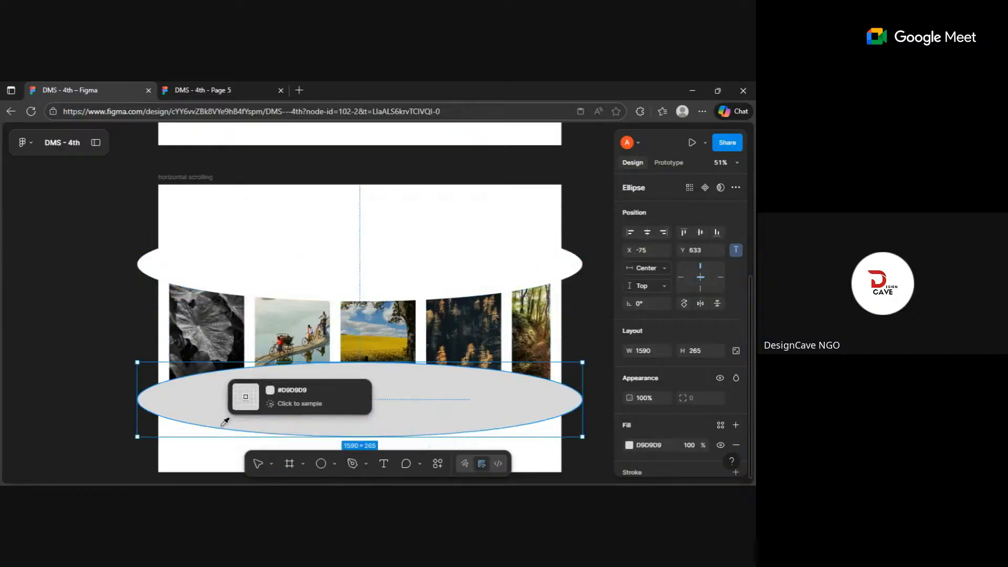
{"action": "left_click", "coordinate": [206, 452]}
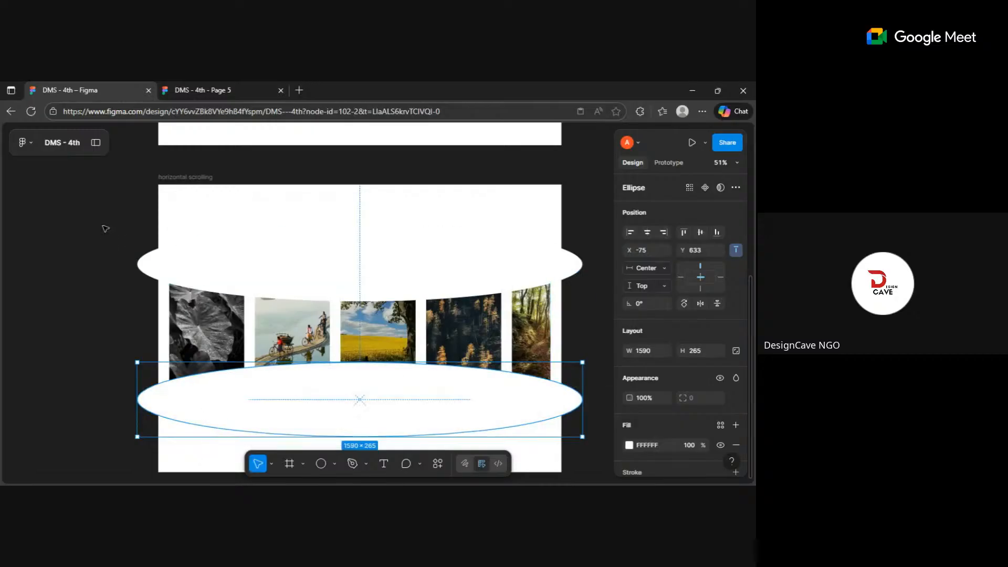
Step: Clip the content of the horizontal scrolling frame to hide the ellipse parts outside its edges
{"action": "left_click", "coordinate": [171, 205]}
{"action": "left_click", "coordinate": [171, 178]}
{"action": "scroll", "coordinate": [666, 303], "scroll_direction": "down", "scroll_amount": 4}
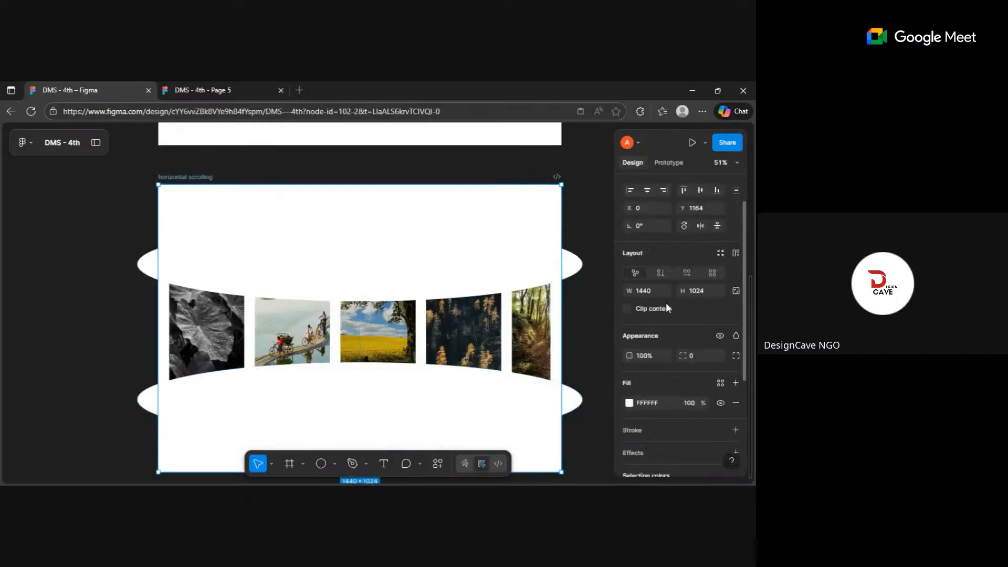
{"action": "left_click", "coordinate": [631, 181]}
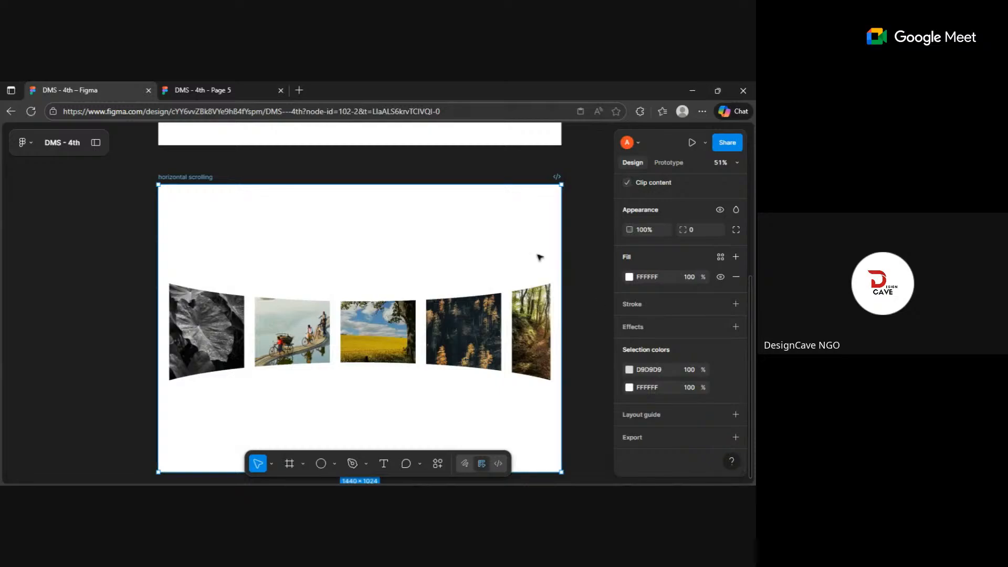
Step: Test the curved carousel in the presented prototype by scrolling the images horizontally in both directions
{"action": "left_click", "coordinate": [205, 90]}
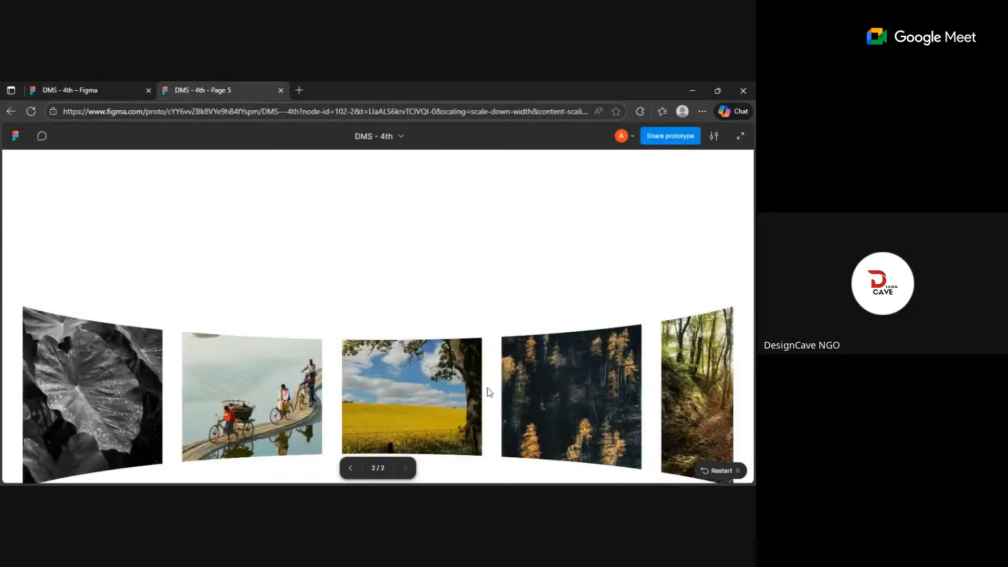
{"action": "scroll", "coordinate": [554, 396], "scroll_direction": "right", "scroll_amount": 5}
{"action": "scroll", "coordinate": [677, 426], "scroll_direction": "right", "scroll_amount": 2}
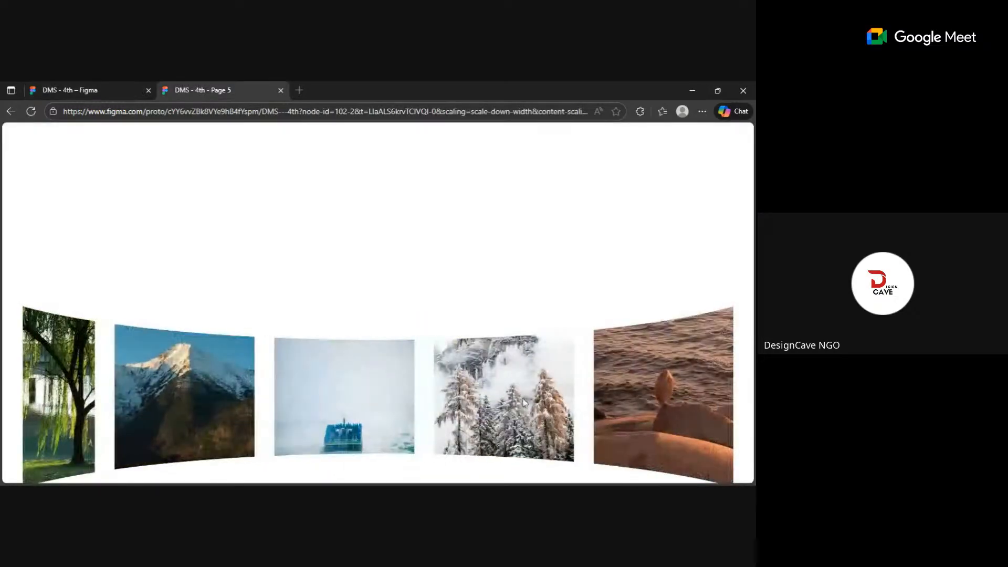
{"action": "scroll", "coordinate": [536, 381], "scroll_direction": "left", "scroll_amount": 6}
{"action": "left_click_drag", "start_coordinate": [657, 396], "coordinate": [678, 398]}
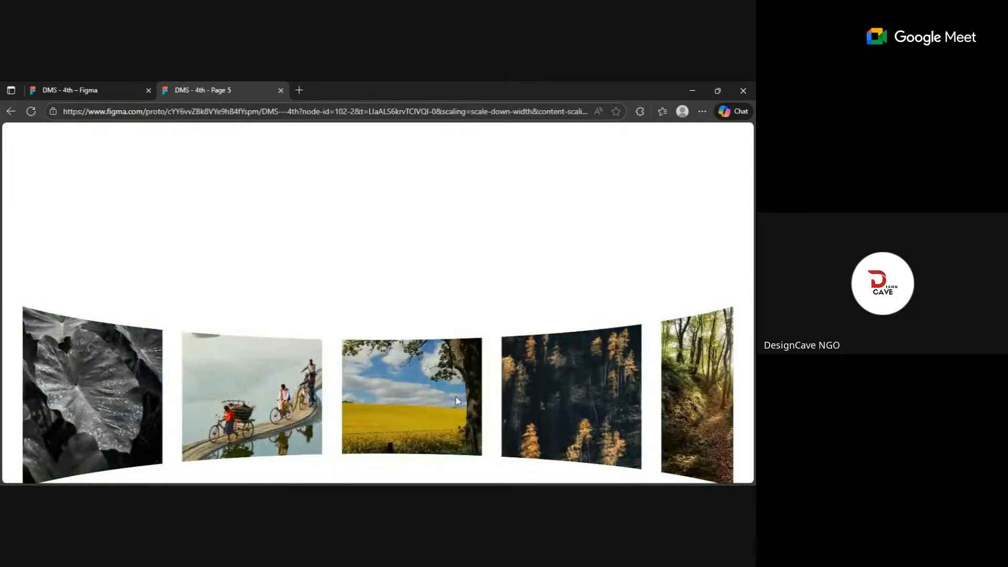
{"action": "scroll", "coordinate": [410, 399], "scroll_direction": "right", "scroll_amount": 6}
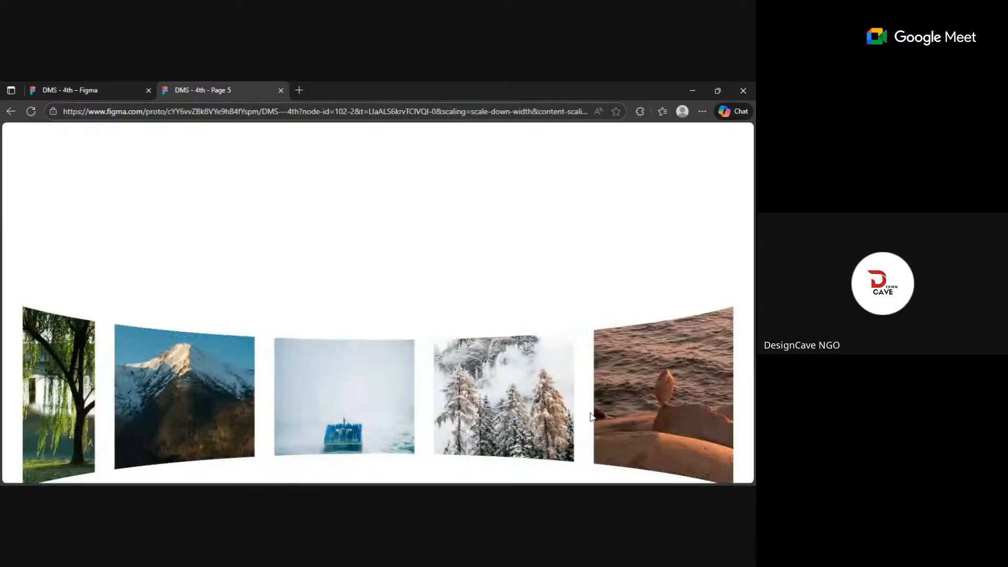
{"action": "scroll", "coordinate": [353, 405], "scroll_direction": "left", "scroll_amount": 3}
{"action": "scroll", "coordinate": [357, 291], "scroll_direction": "down", "scroll_amount": 1}
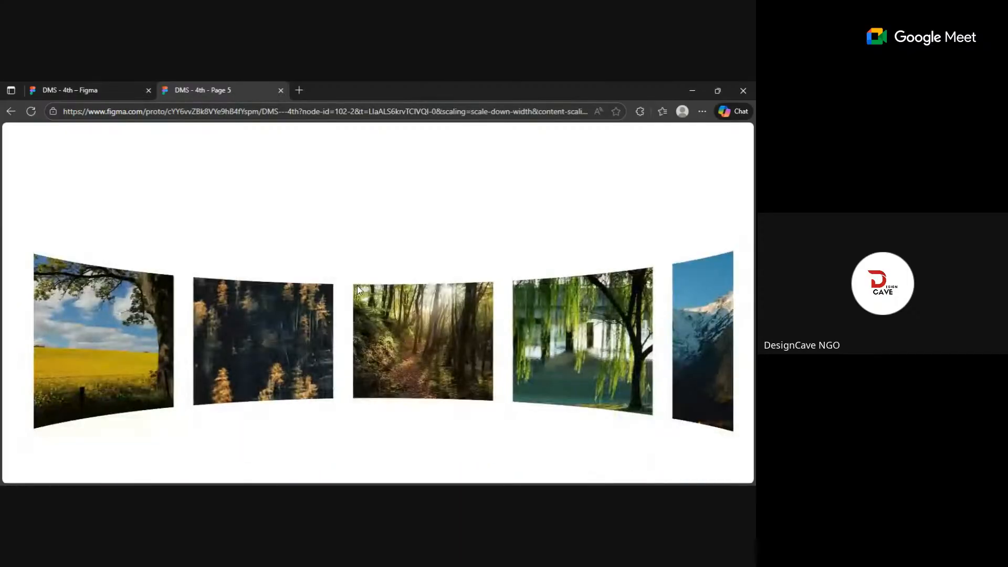
{"action": "scroll", "coordinate": [149, 339], "scroll_direction": "left", "scroll_amount": 2}
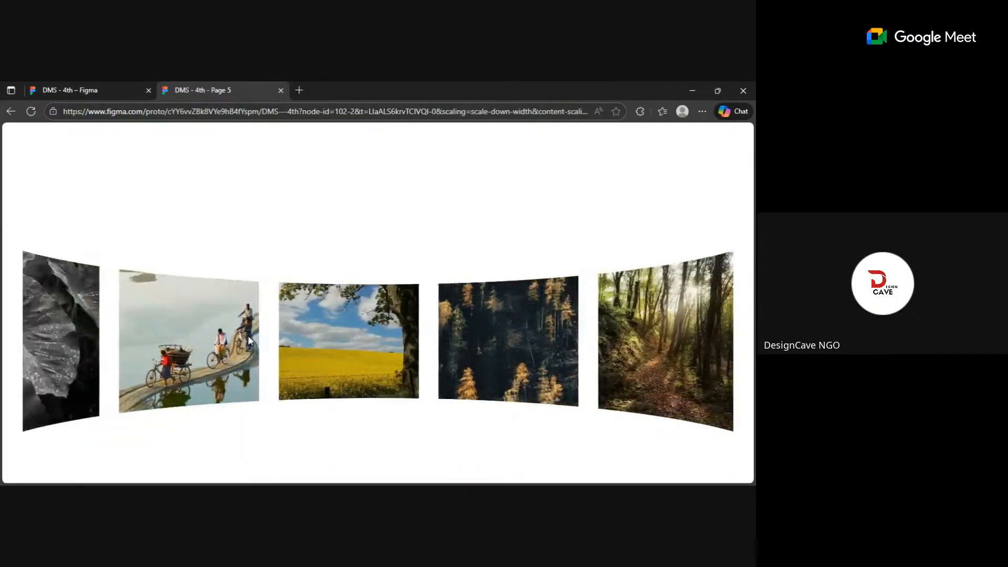
{"action": "scroll", "coordinate": [531, 351], "scroll_direction": "right", "scroll_amount": 5}
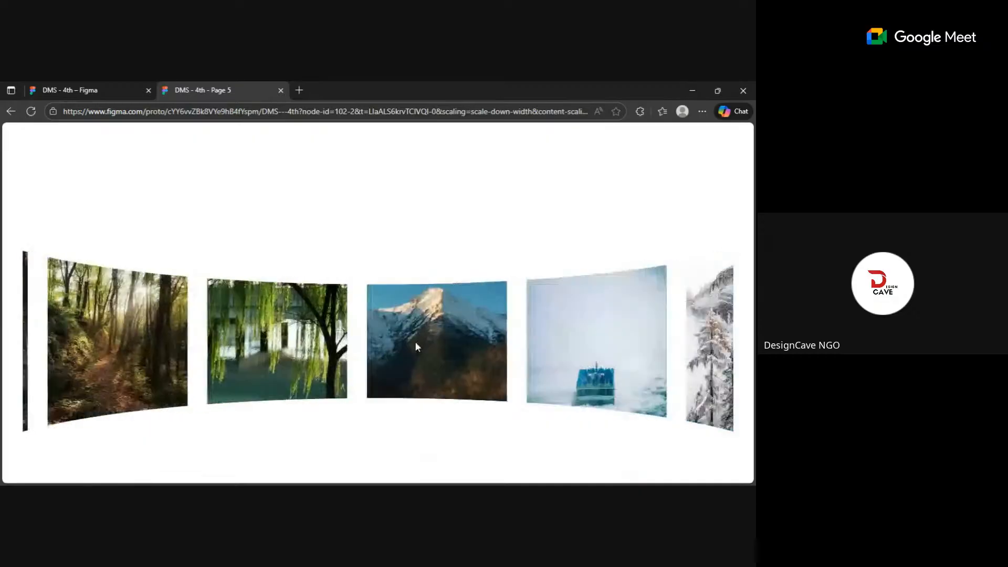
{"action": "scroll", "coordinate": [337, 347], "scroll_direction": "left", "scroll_amount": 4}
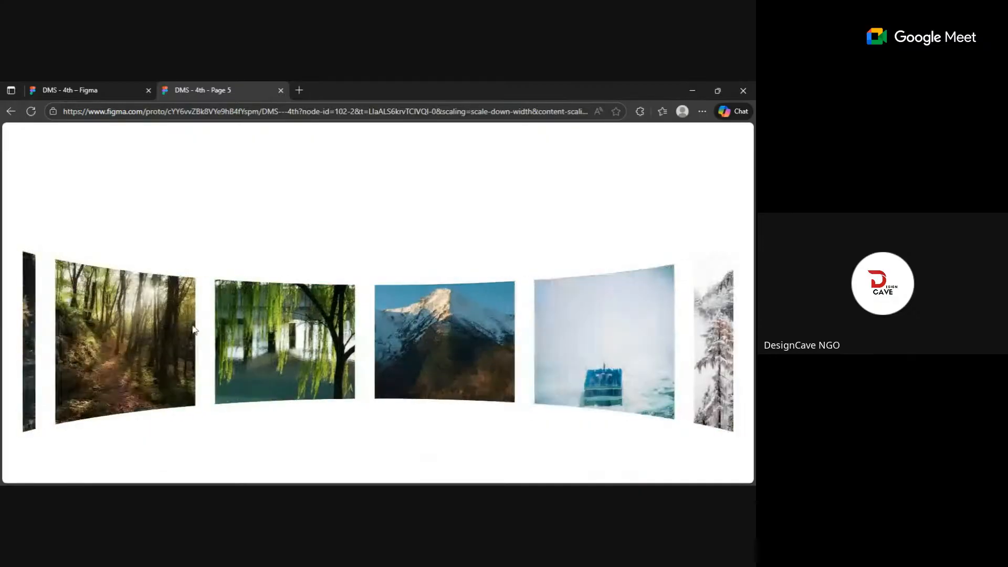
Step: Move the photo row back and forth in the prototype to examine the curved edges as the images pass
{"action": "scroll", "coordinate": [297, 348], "scroll_direction": "right", "scroll_amount": 1}
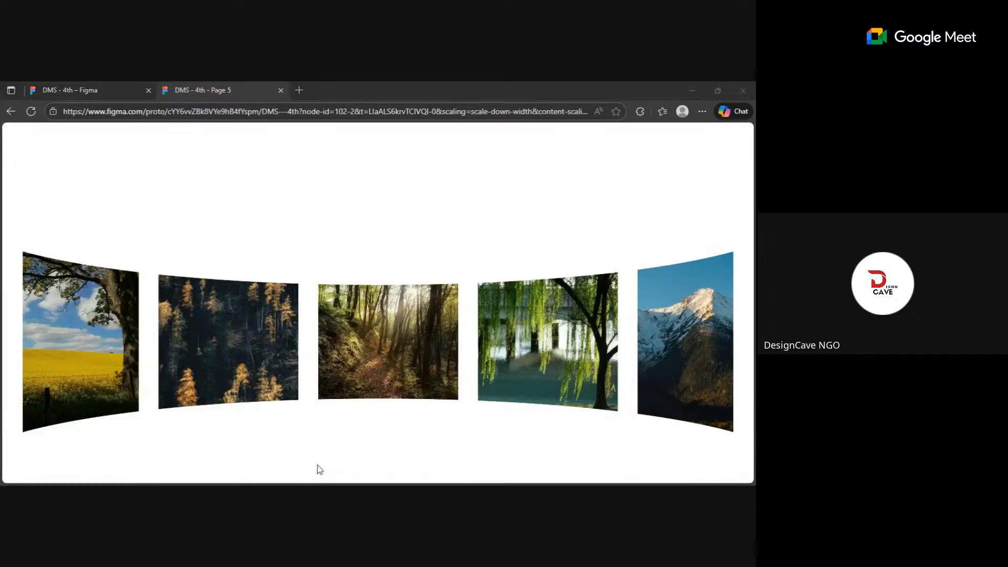
{"action": "left_click_drag", "start_coordinate": [256, 311], "coordinate": [752, 327]}
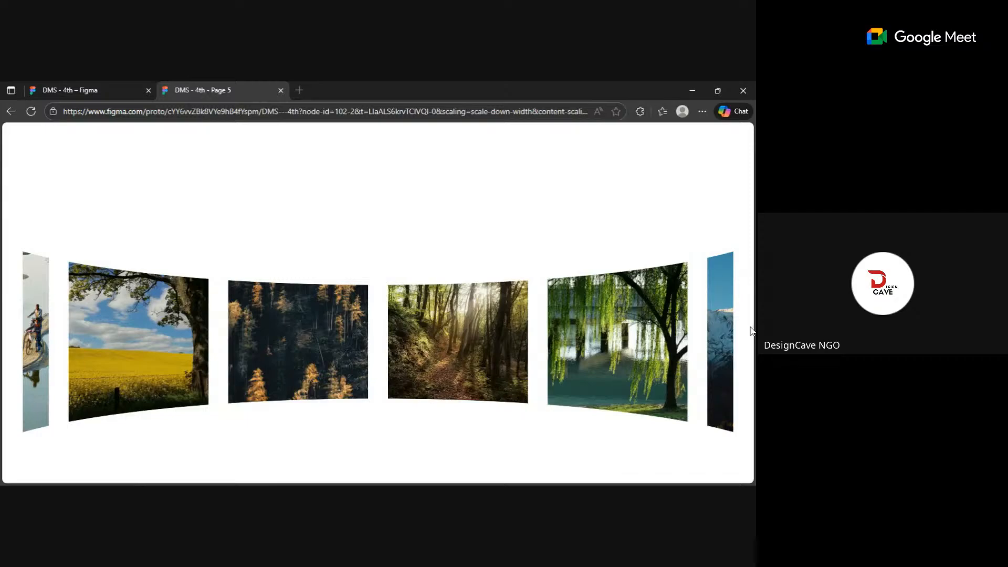
{"action": "mouse_move", "coordinate": [544, 334]}
{"action": "left_mouse_down"}
{"action": "mouse_move", "coordinate": [385, 339]}
{"action": "mouse_move", "coordinate": [546, 352]}
{"action": "left_mouse_up"}
{"action": "left_click_drag", "start_coordinate": [320, 359], "coordinate": [501, 344]}
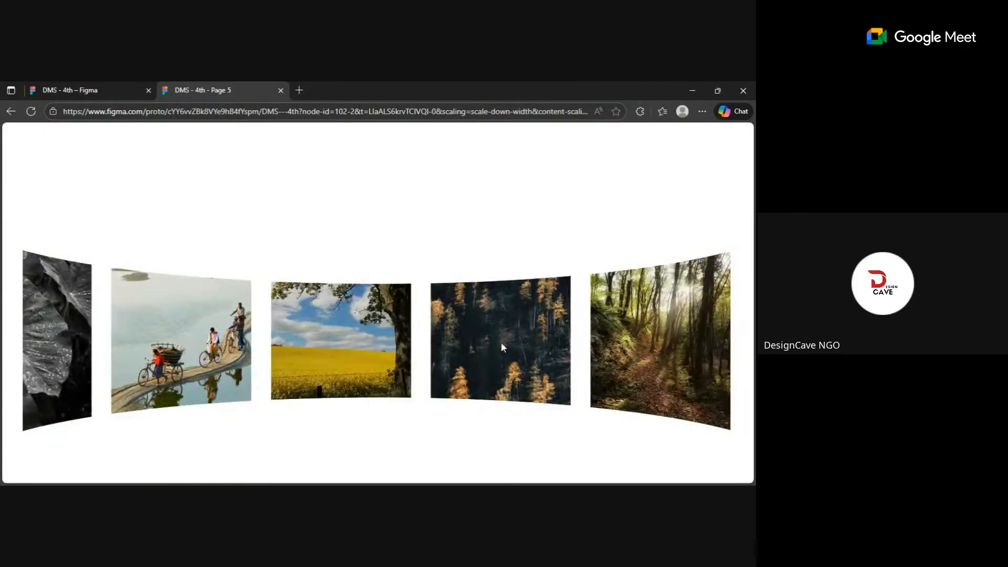
{"action": "left_click_drag", "start_coordinate": [329, 357], "coordinate": [632, 353]}
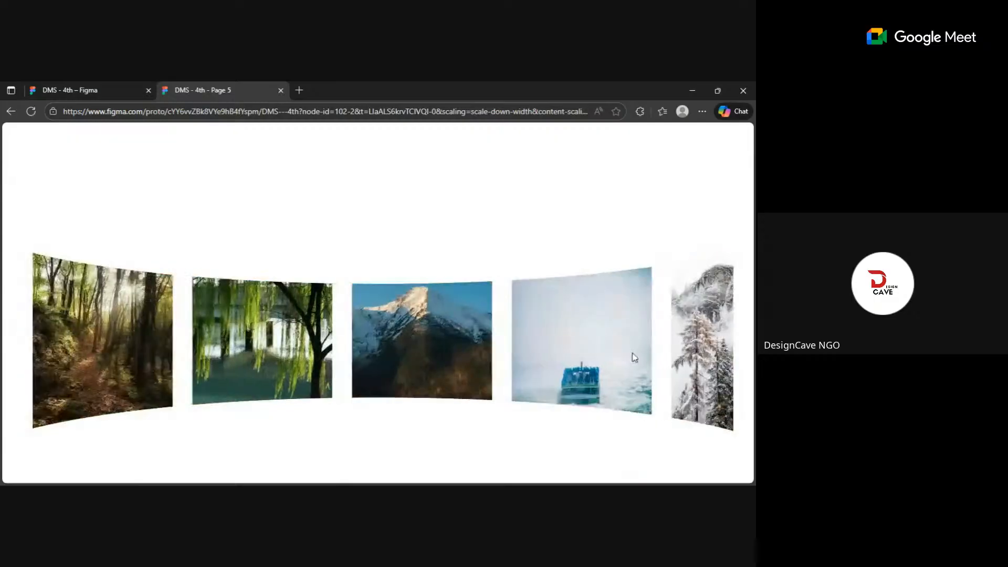
{"action": "left_click_drag", "start_coordinate": [317, 363], "coordinate": [525, 364]}
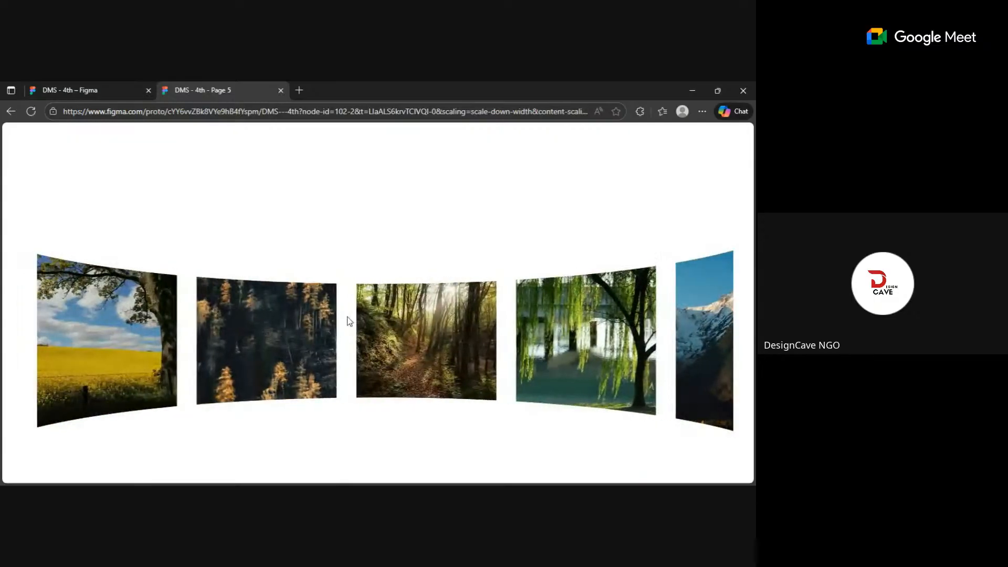
{"action": "left_click_drag", "start_coordinate": [187, 344], "coordinate": [82, 357]}
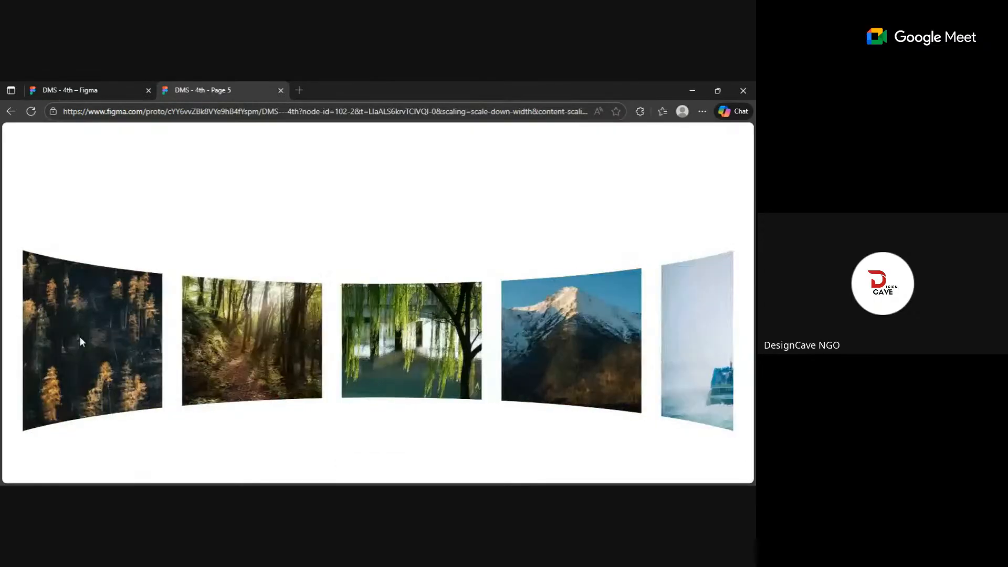
Step: Return to the design file, rename the auto layout frame holding the boxes as images, and collapse its layers
{"action": "left_click", "coordinate": [84, 89]}
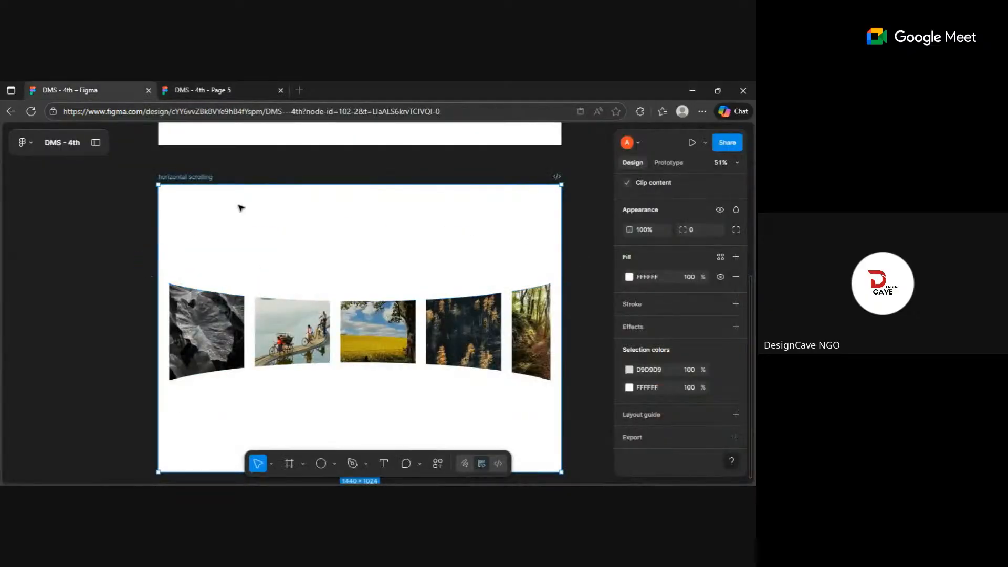
{"action": "left_click", "coordinate": [60, 144]}
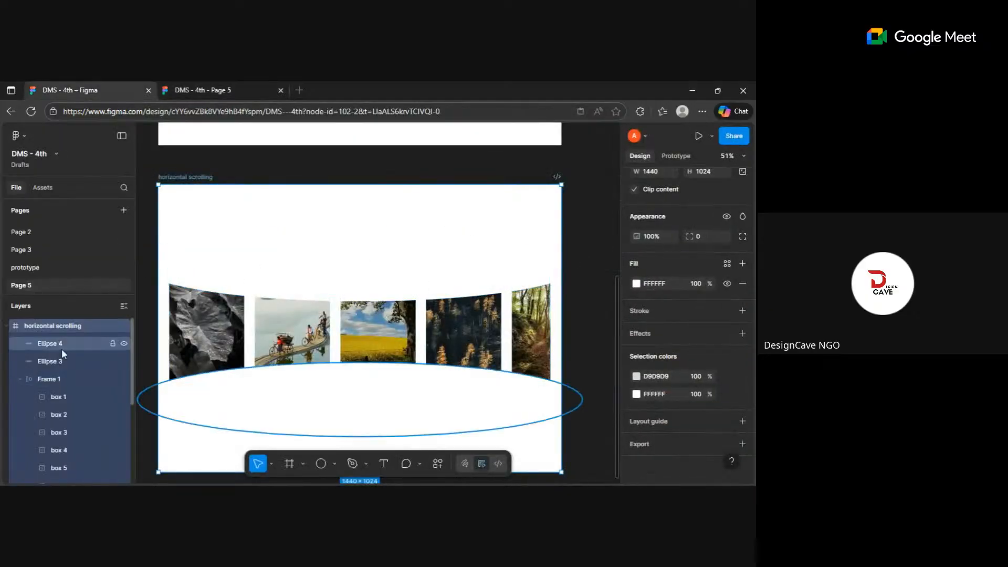
{"action": "double_click", "coordinate": [54, 379]}
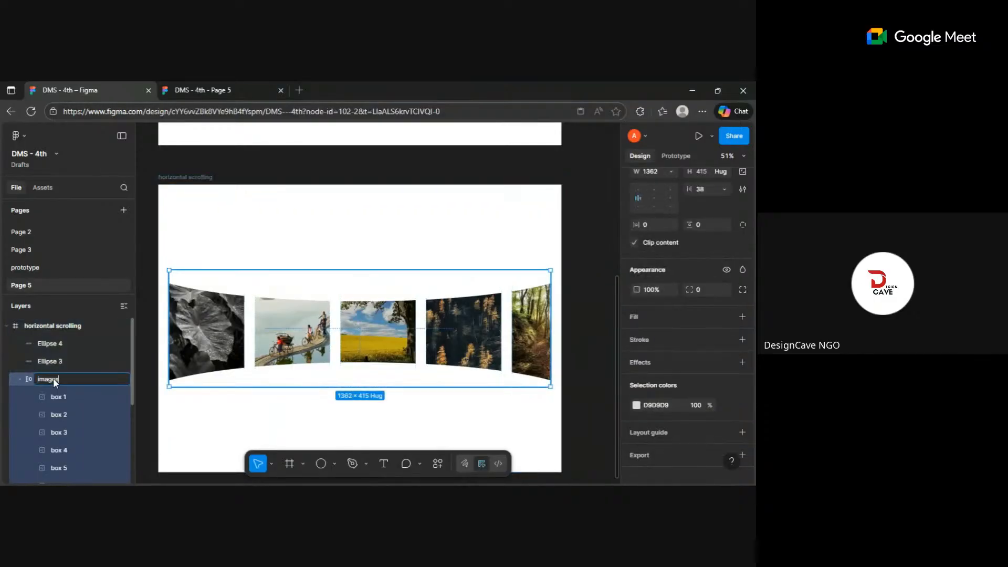
{"action": "key", "text": "Return"}
{"action": "left_click", "coordinate": [19, 379]}
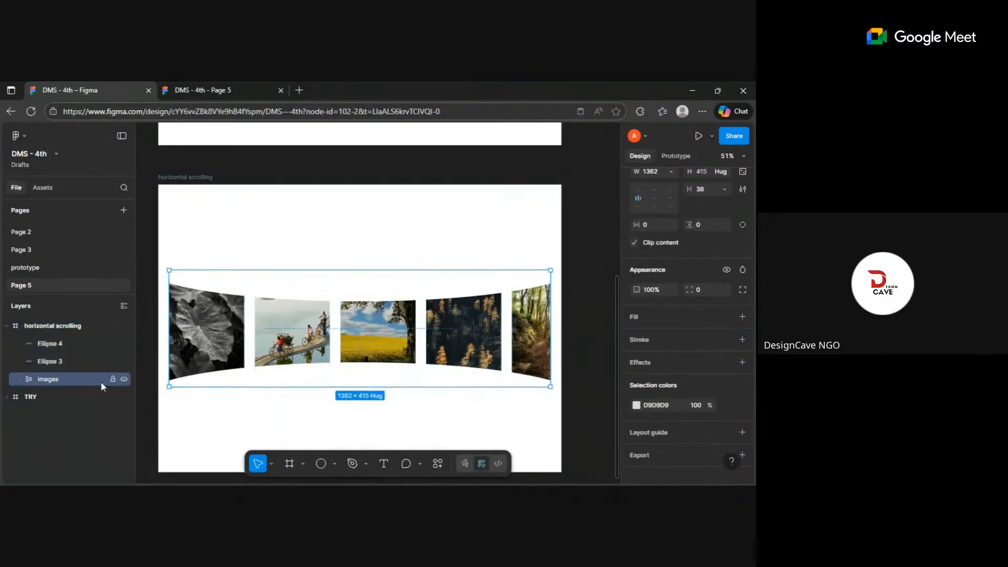
Step: Lock the images frame and both ellipse layers
{"action": "left_click", "coordinate": [112, 379]}
{"action": "left_click", "coordinate": [112, 361]}
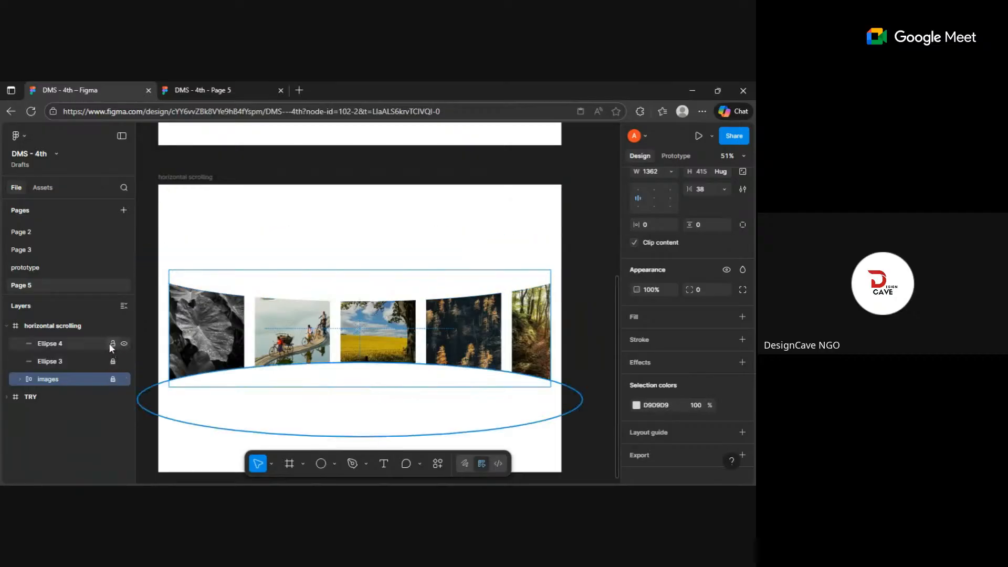
{"action": "left_click", "coordinate": [112, 345]}
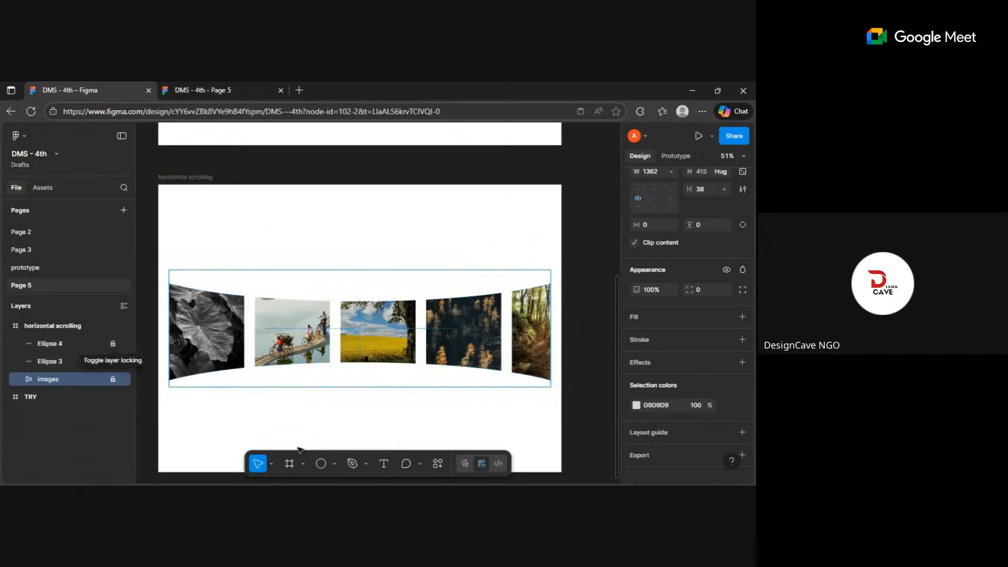
Step: Add the heading text "Horizontal Scrolling" above the photo row and set its font size to 128
{"action": "left_click", "coordinate": [384, 464]}
{"action": "left_click", "coordinate": [266, 221]}
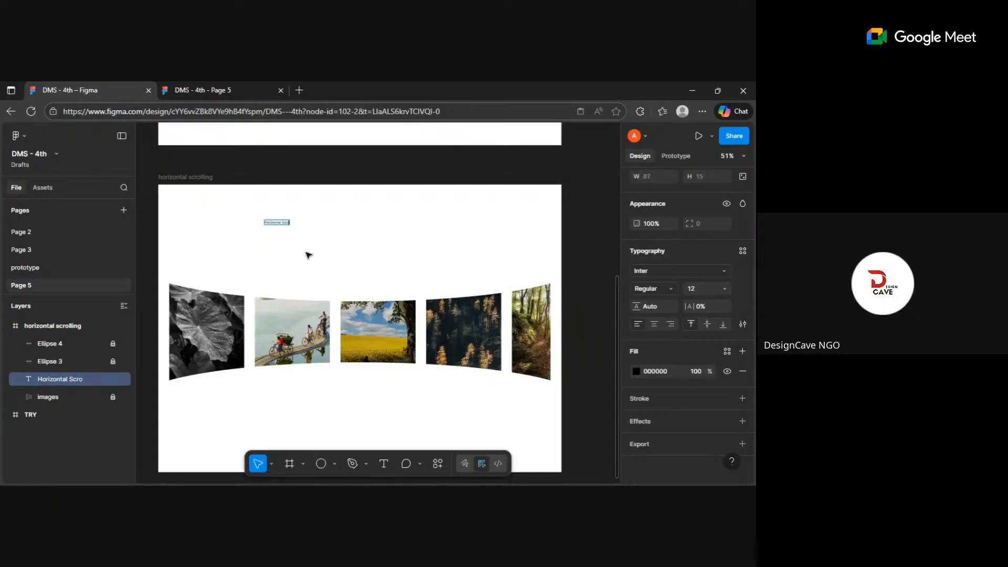
{"action": "type", "text": "Horizontal Scrolling"}
{"action": "key", "text": "Escape"}
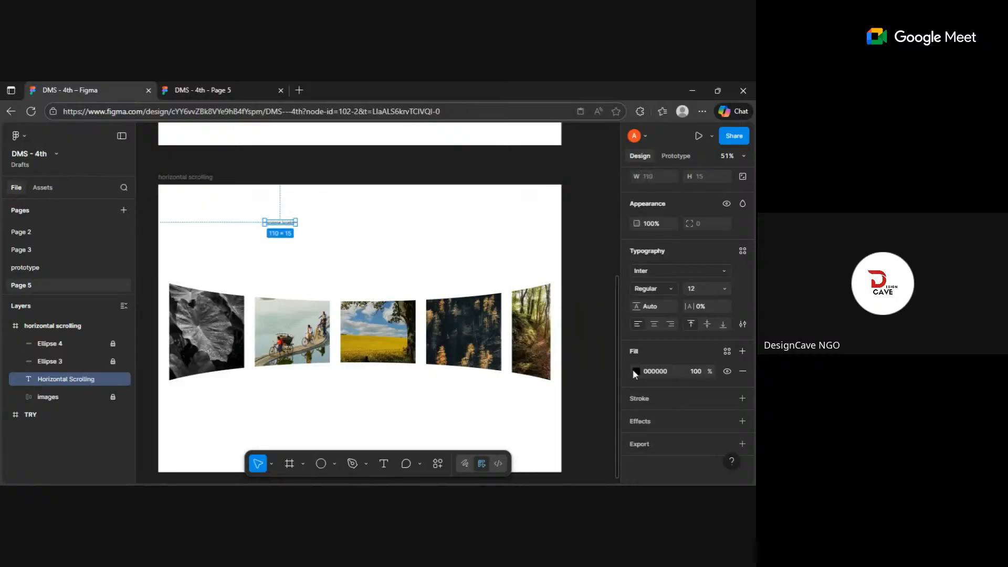
{"action": "left_click", "coordinate": [727, 288]}
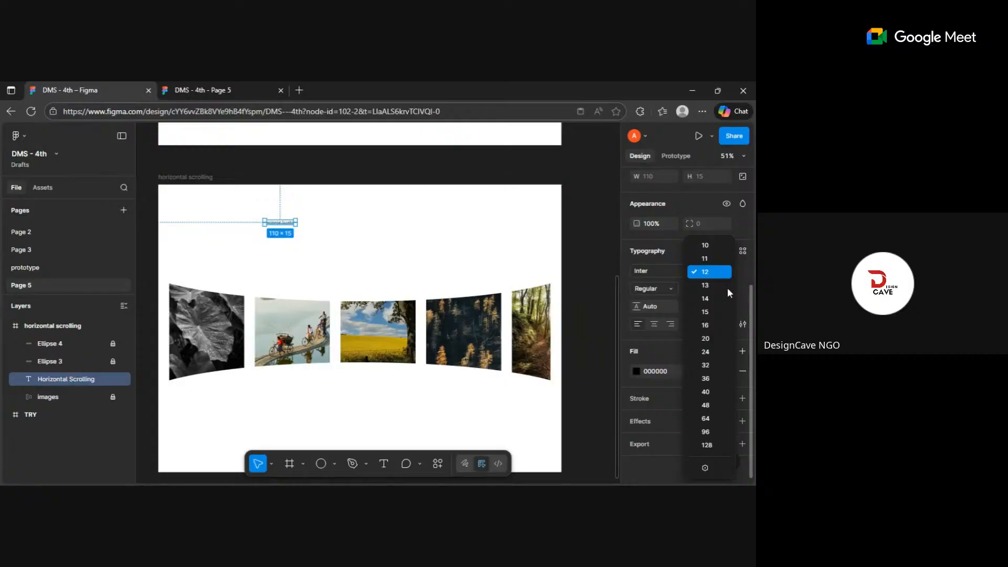
{"action": "left_click", "coordinate": [716, 447]}
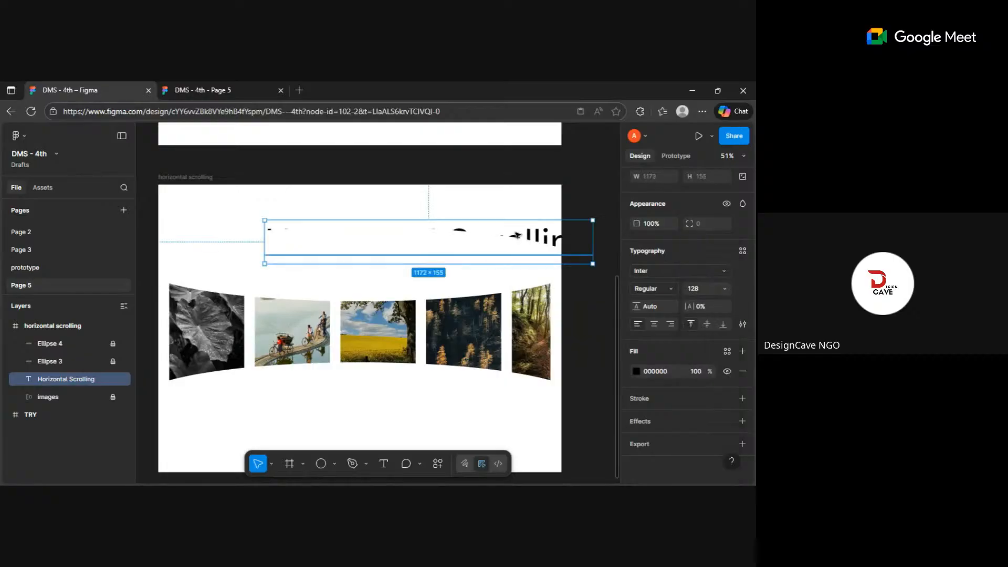
Step: Bring the heading in front of the ellipses and center it horizontally in the horizontal scrolling frame
{"action": "right_click", "coordinate": [546, 232]}
{"action": "mouse_move", "coordinate": [584, 263]}
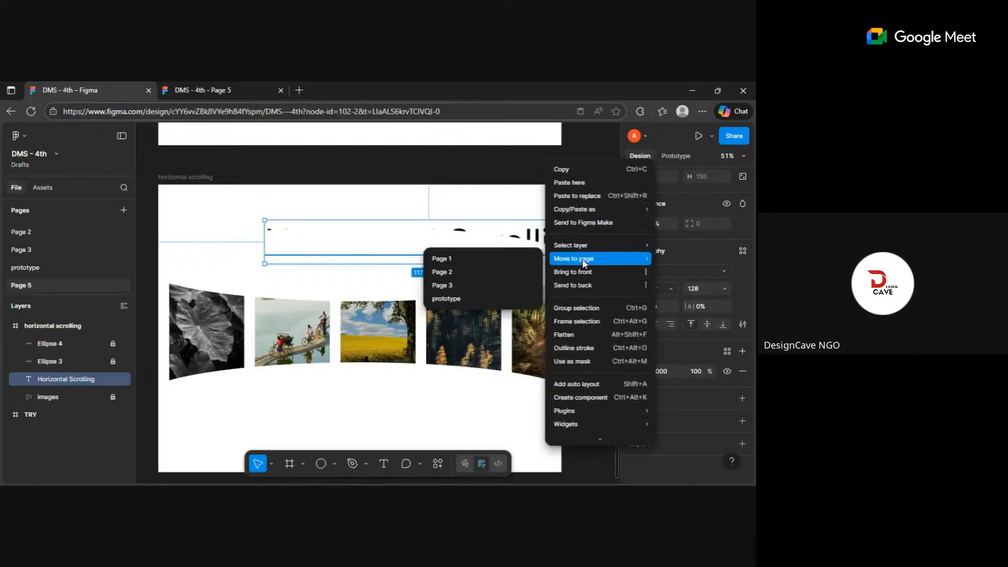
{"action": "left_click", "coordinate": [584, 274]}
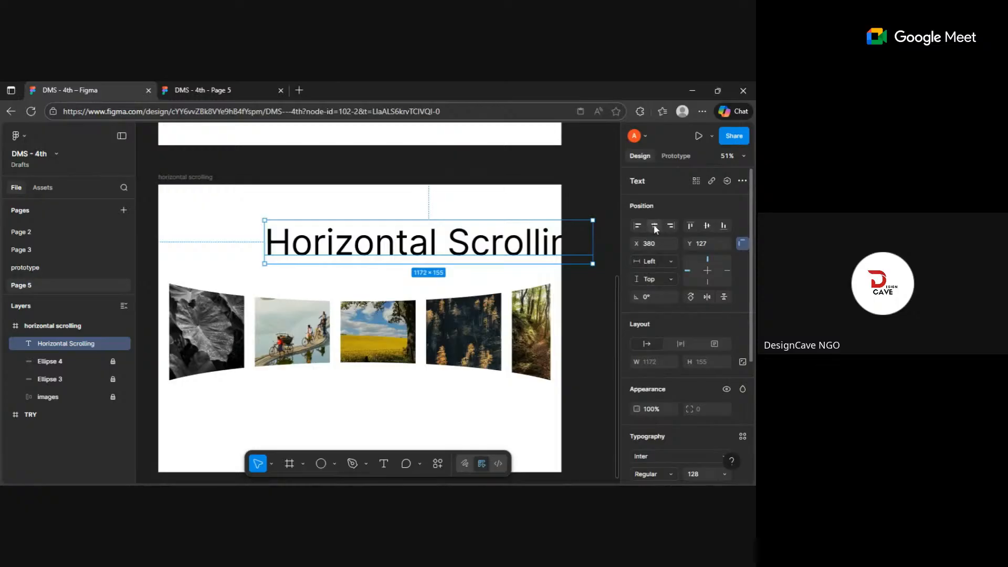
{"action": "left_click", "coordinate": [654, 226]}
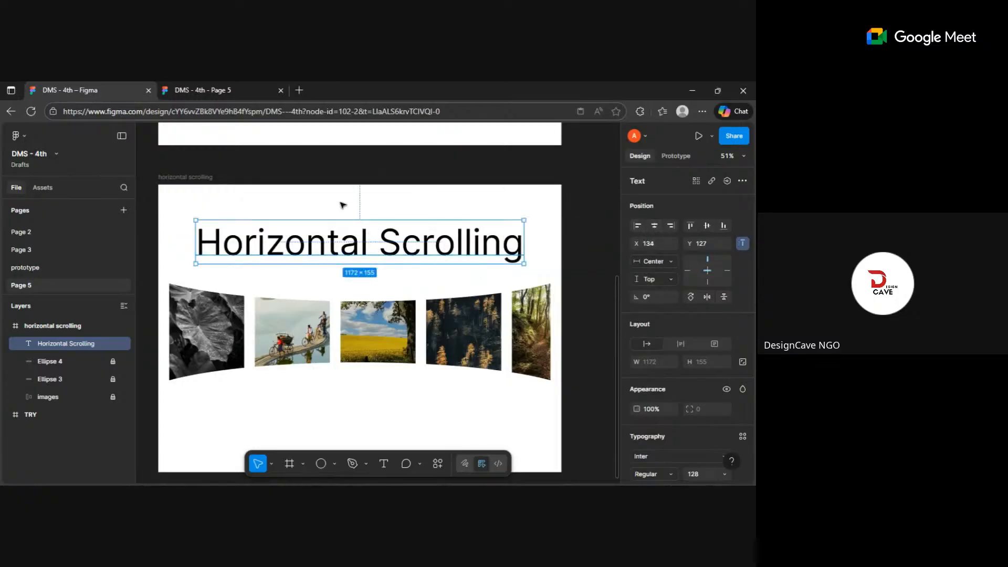
{"action": "left_click", "coordinate": [342, 206]}
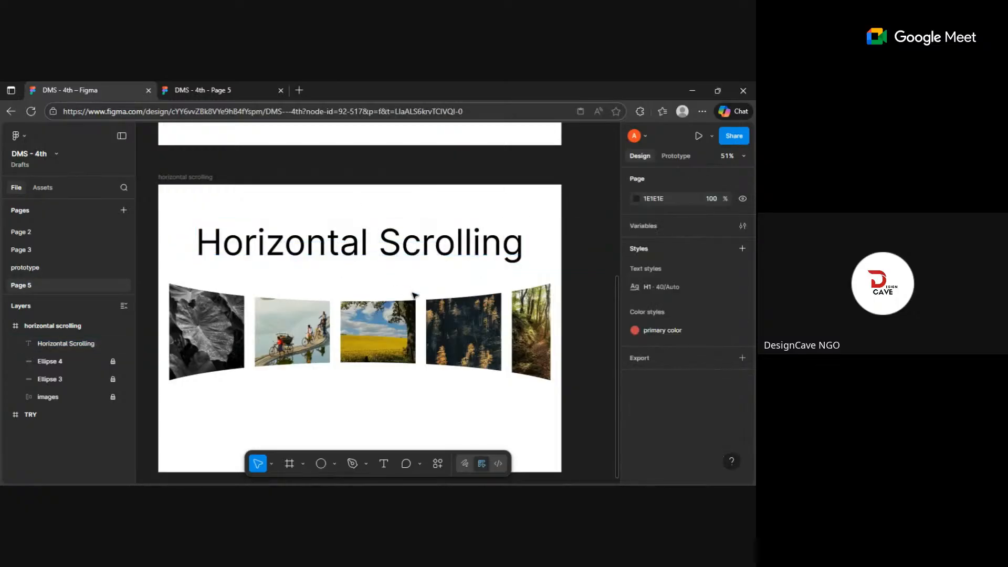
Step: Check the heading in the presented prototype and test scrolling the photo carousel beneath it in both directions
{"action": "left_click", "coordinate": [200, 90]}
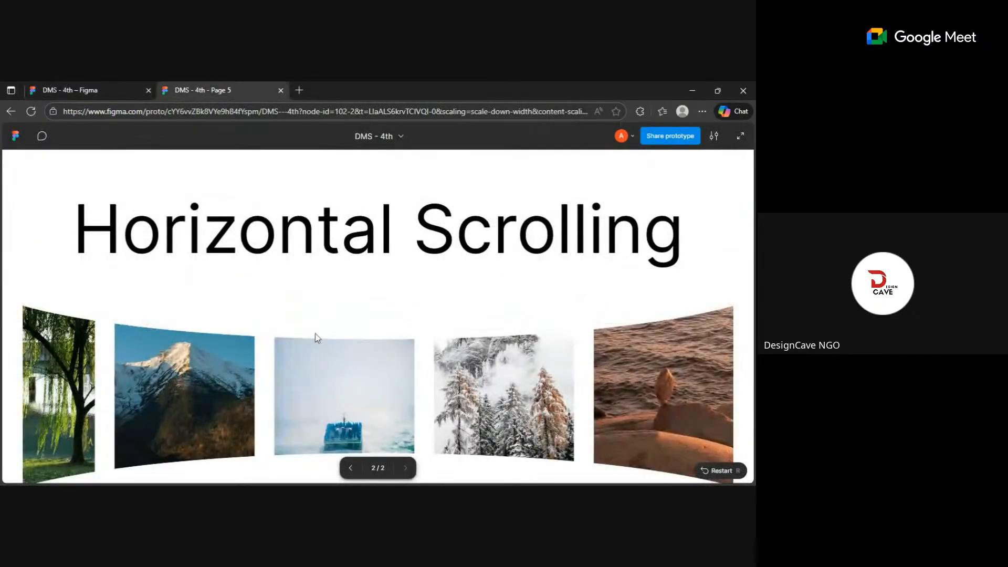
{"action": "left_click_drag", "start_coordinate": [277, 386], "coordinate": [460, 402]}
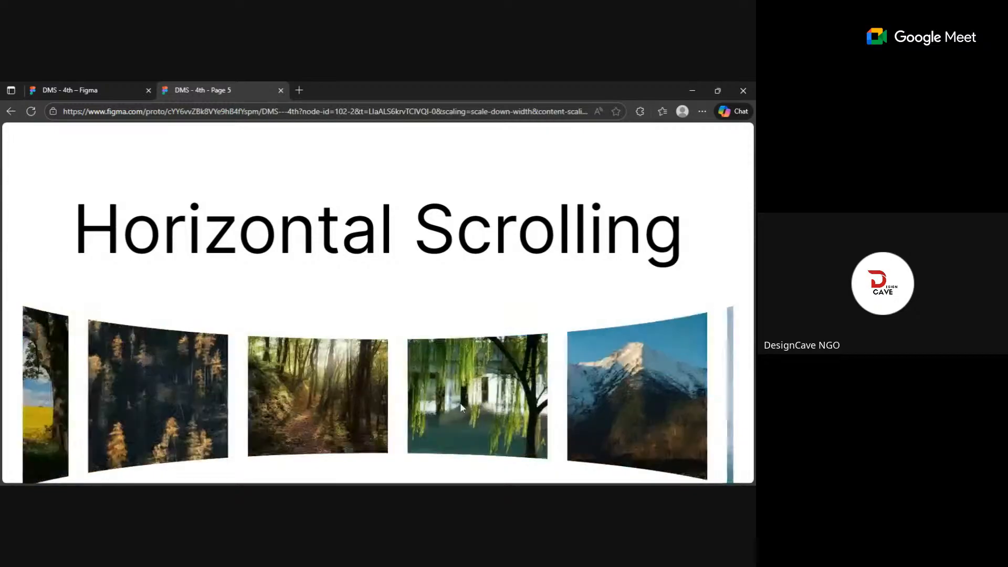
{"action": "left_click_drag", "start_coordinate": [296, 390], "coordinate": [420, 417]}
{"action": "left_click_drag", "start_coordinate": [264, 407], "coordinate": [431, 405]}
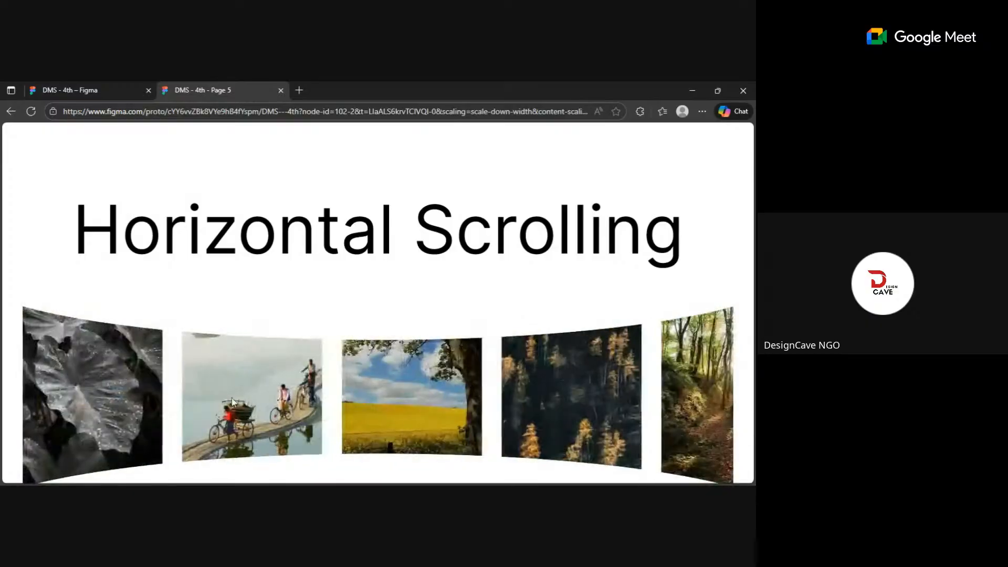
{"action": "left_click_drag", "start_coordinate": [547, 400], "coordinate": [420, 392]}
{"action": "left_click_drag", "start_coordinate": [601, 407], "coordinate": [319, 351]}
{"action": "scroll", "coordinate": [319, 351], "scroll_direction": "down", "scroll_amount": 1}
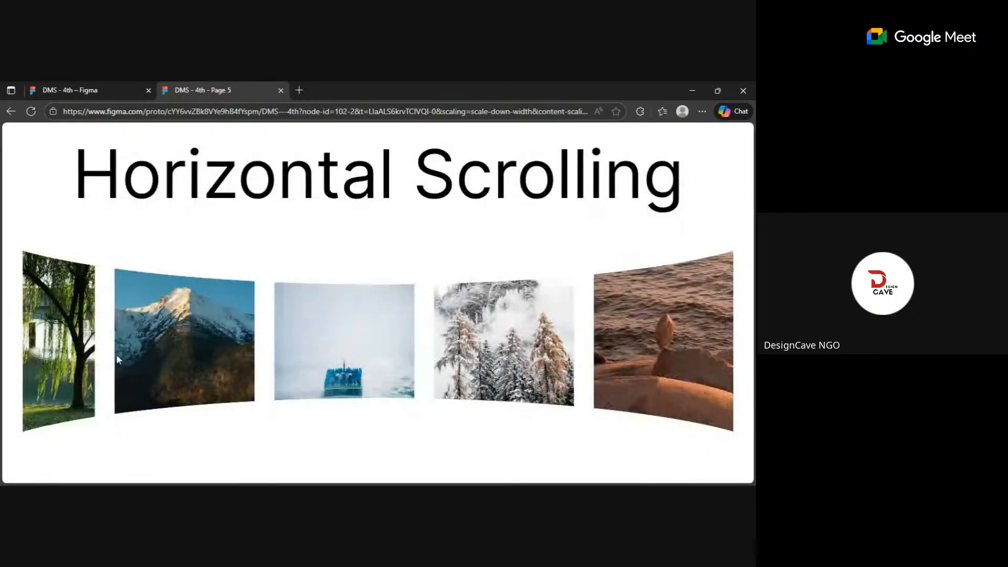